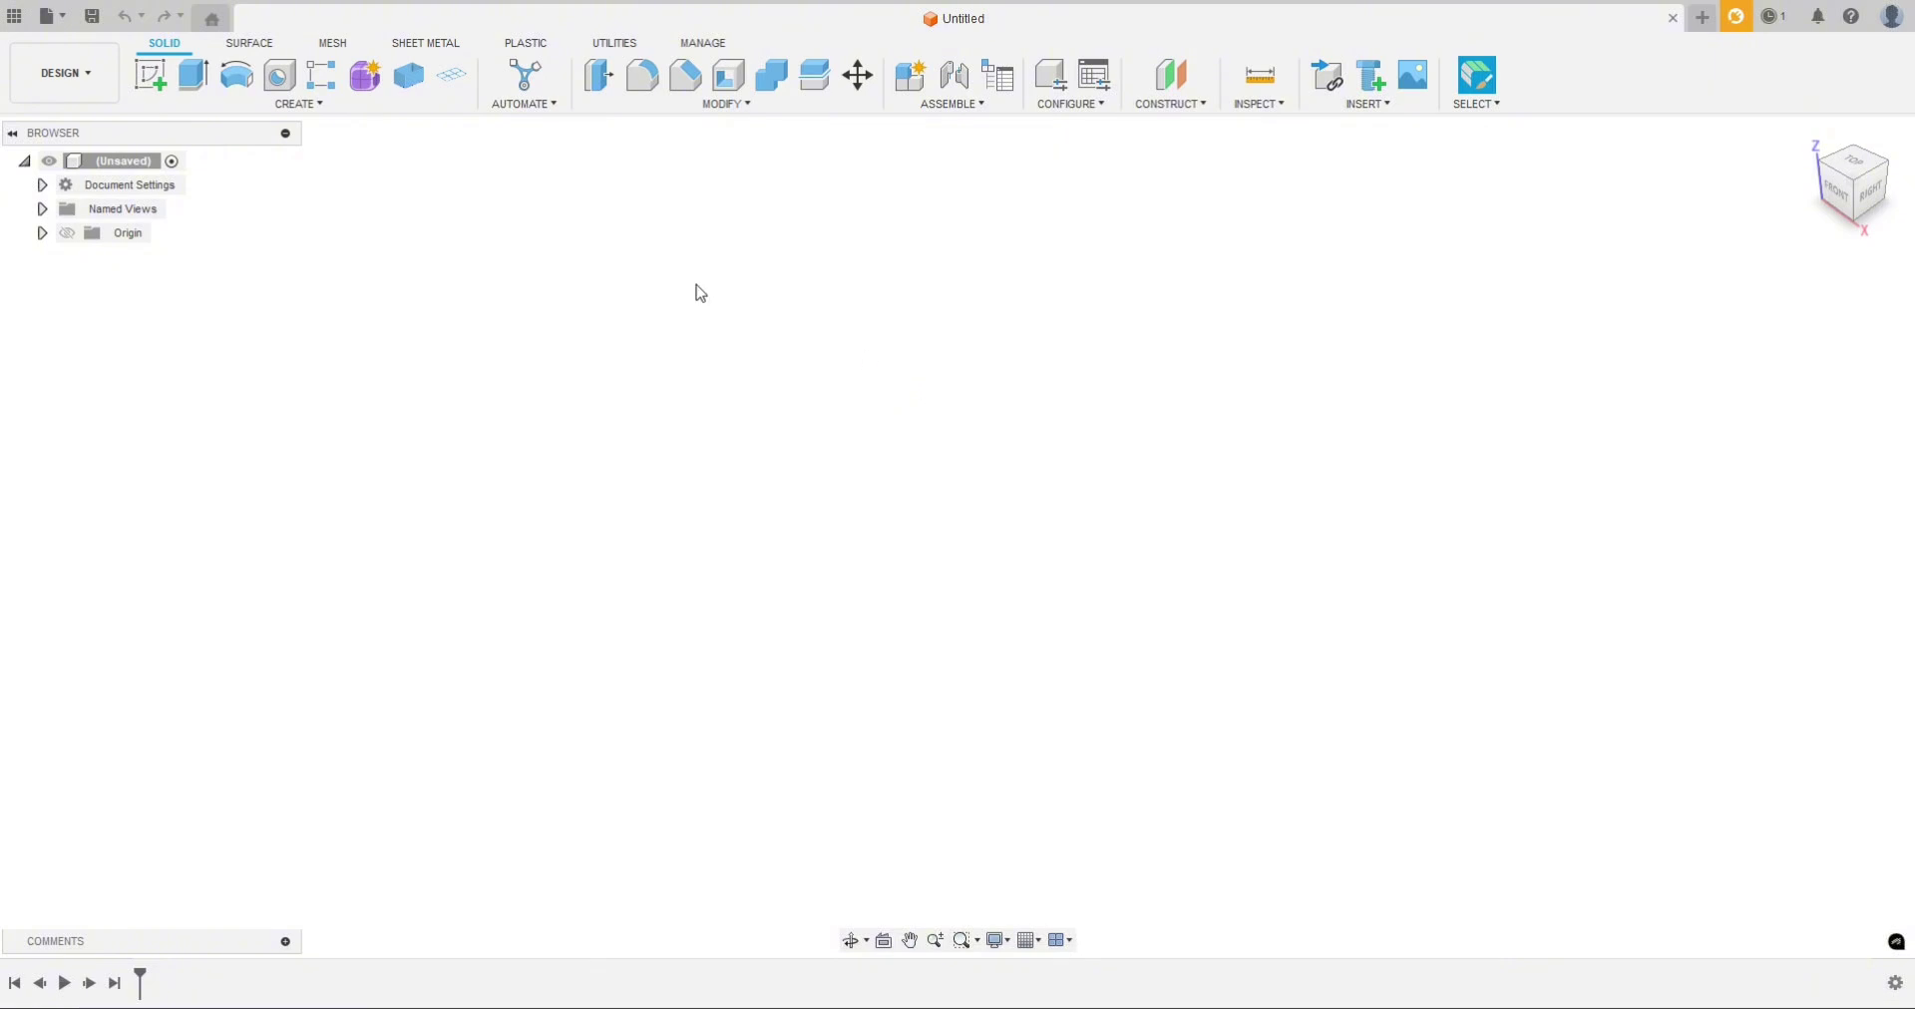
Step: On the front plane, draw a three-point fit-point spline through the origin
{"action": "left_click", "coordinate": [152, 84]}
{"action": "left_click", "coordinate": [989, 543]}
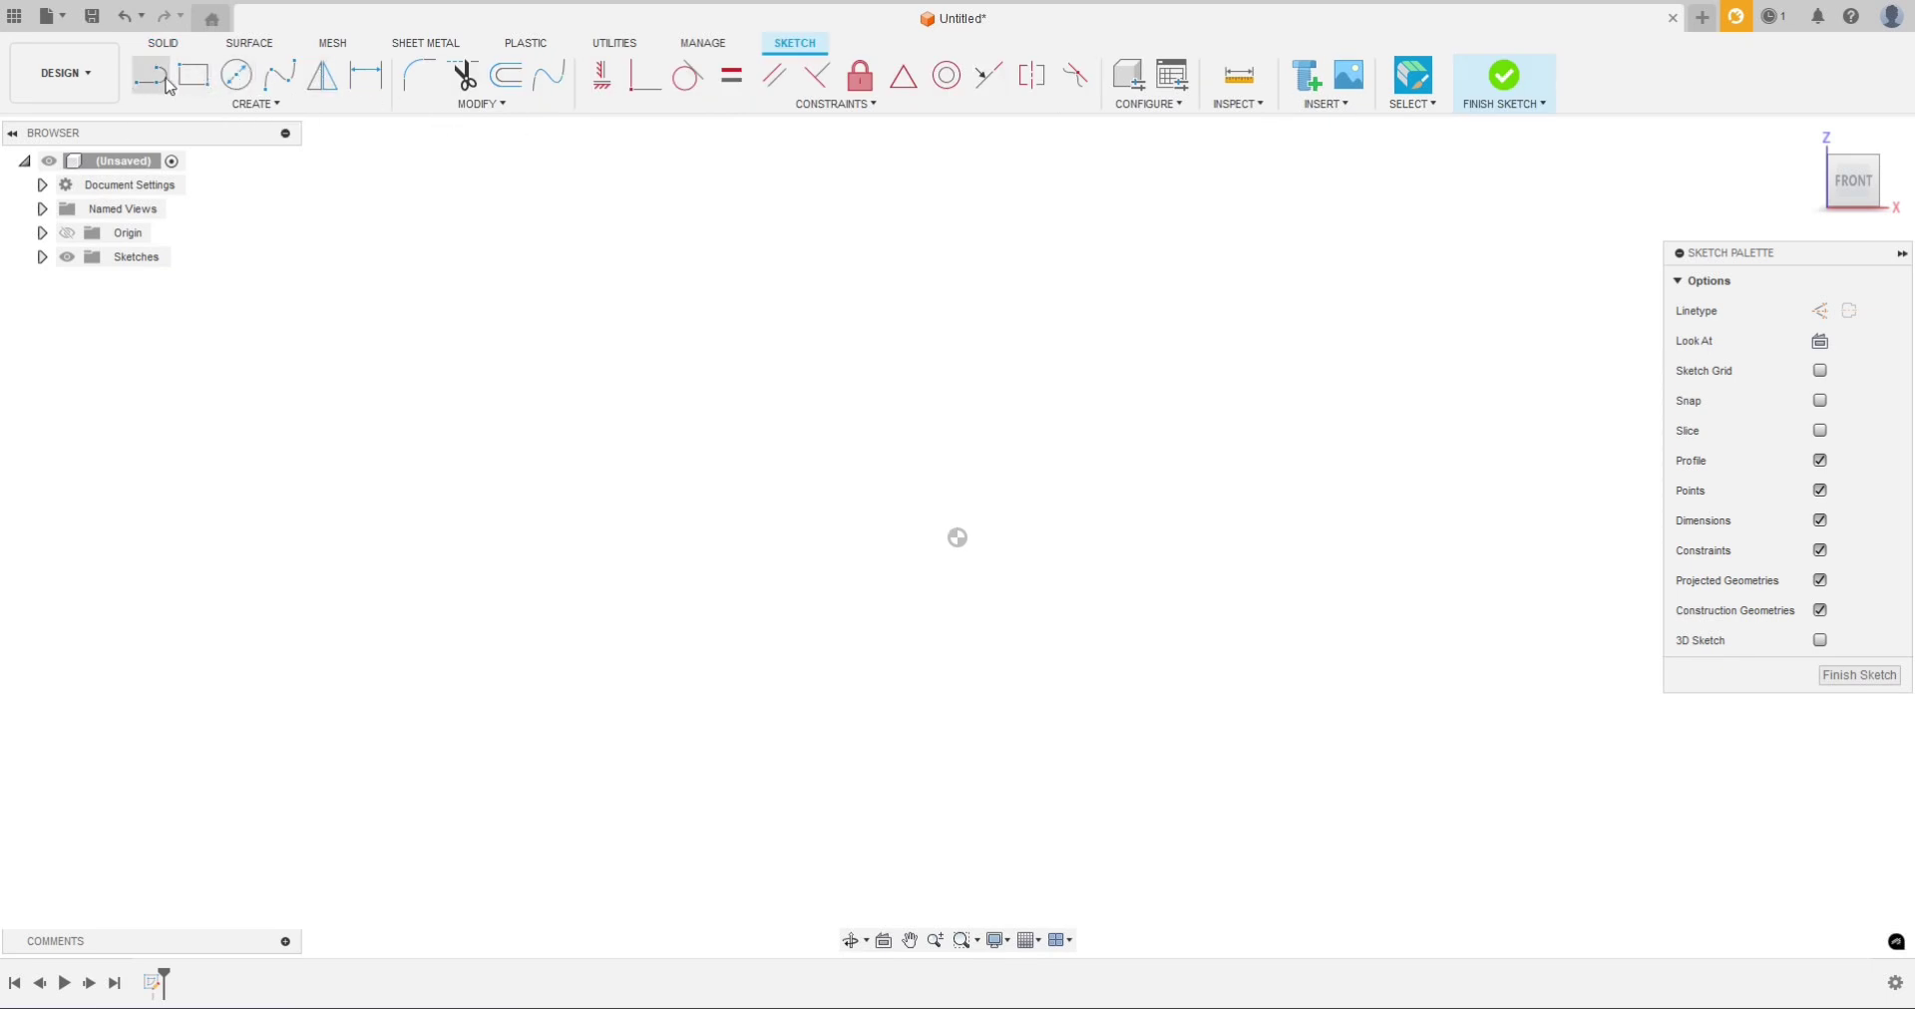
{"action": "left_click", "coordinate": [278, 86]}
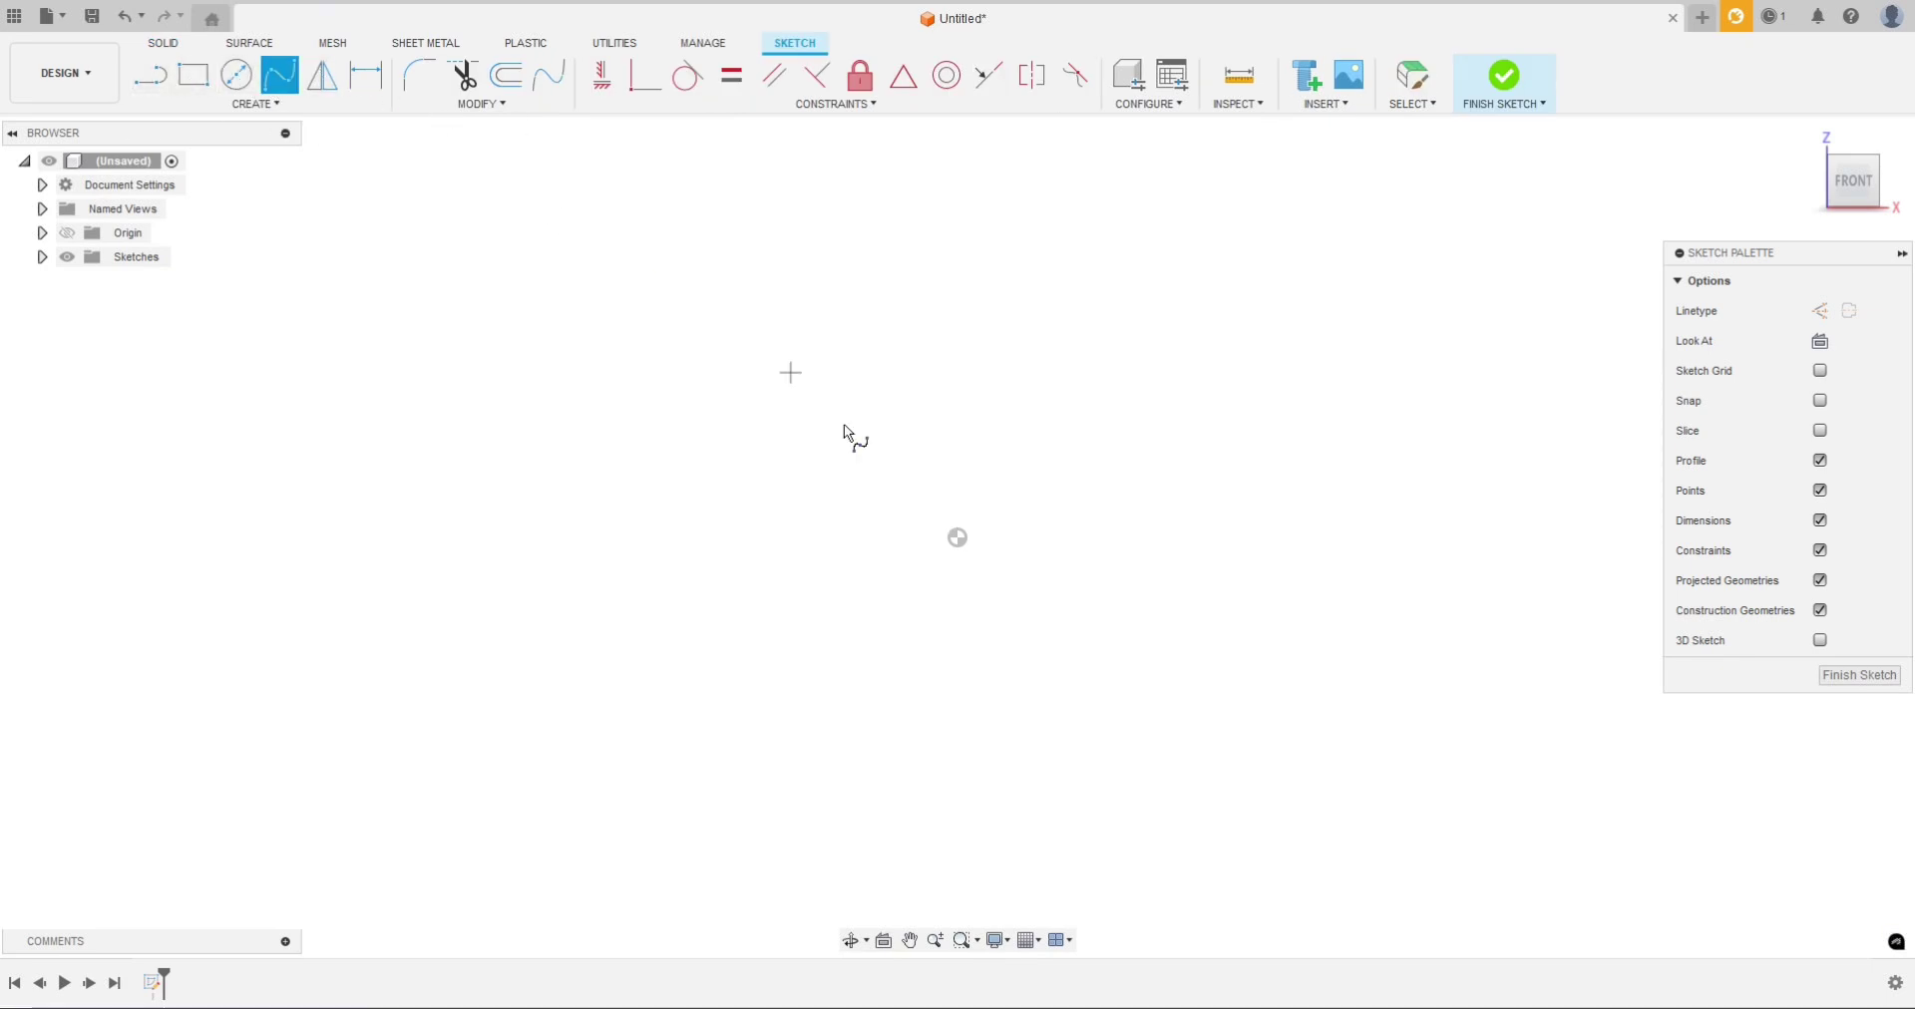
{"action": "left_click", "coordinate": [698, 540]}
{"action": "left_click", "coordinate": [957, 538]}
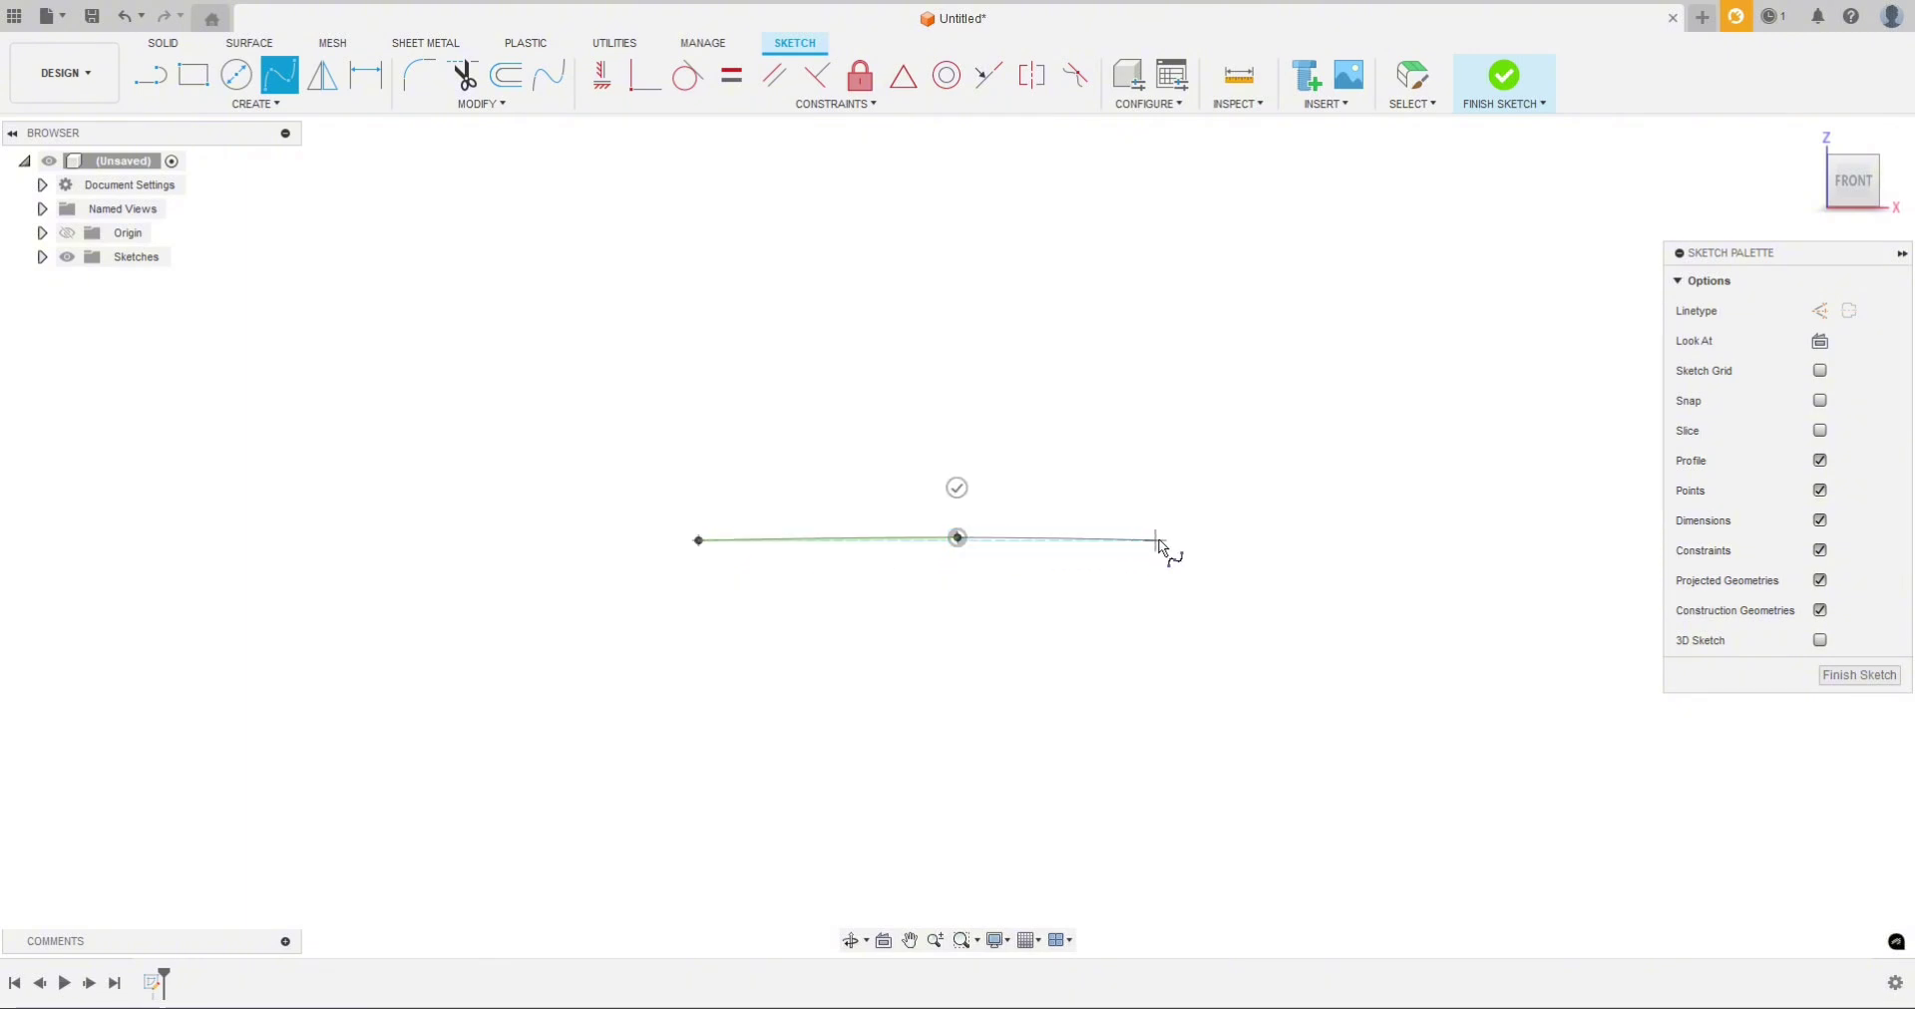
{"action": "left_click", "coordinate": [1201, 540]}
{"action": "left_click", "coordinate": [1201, 488]}
{"action": "key", "text": "Escape"}
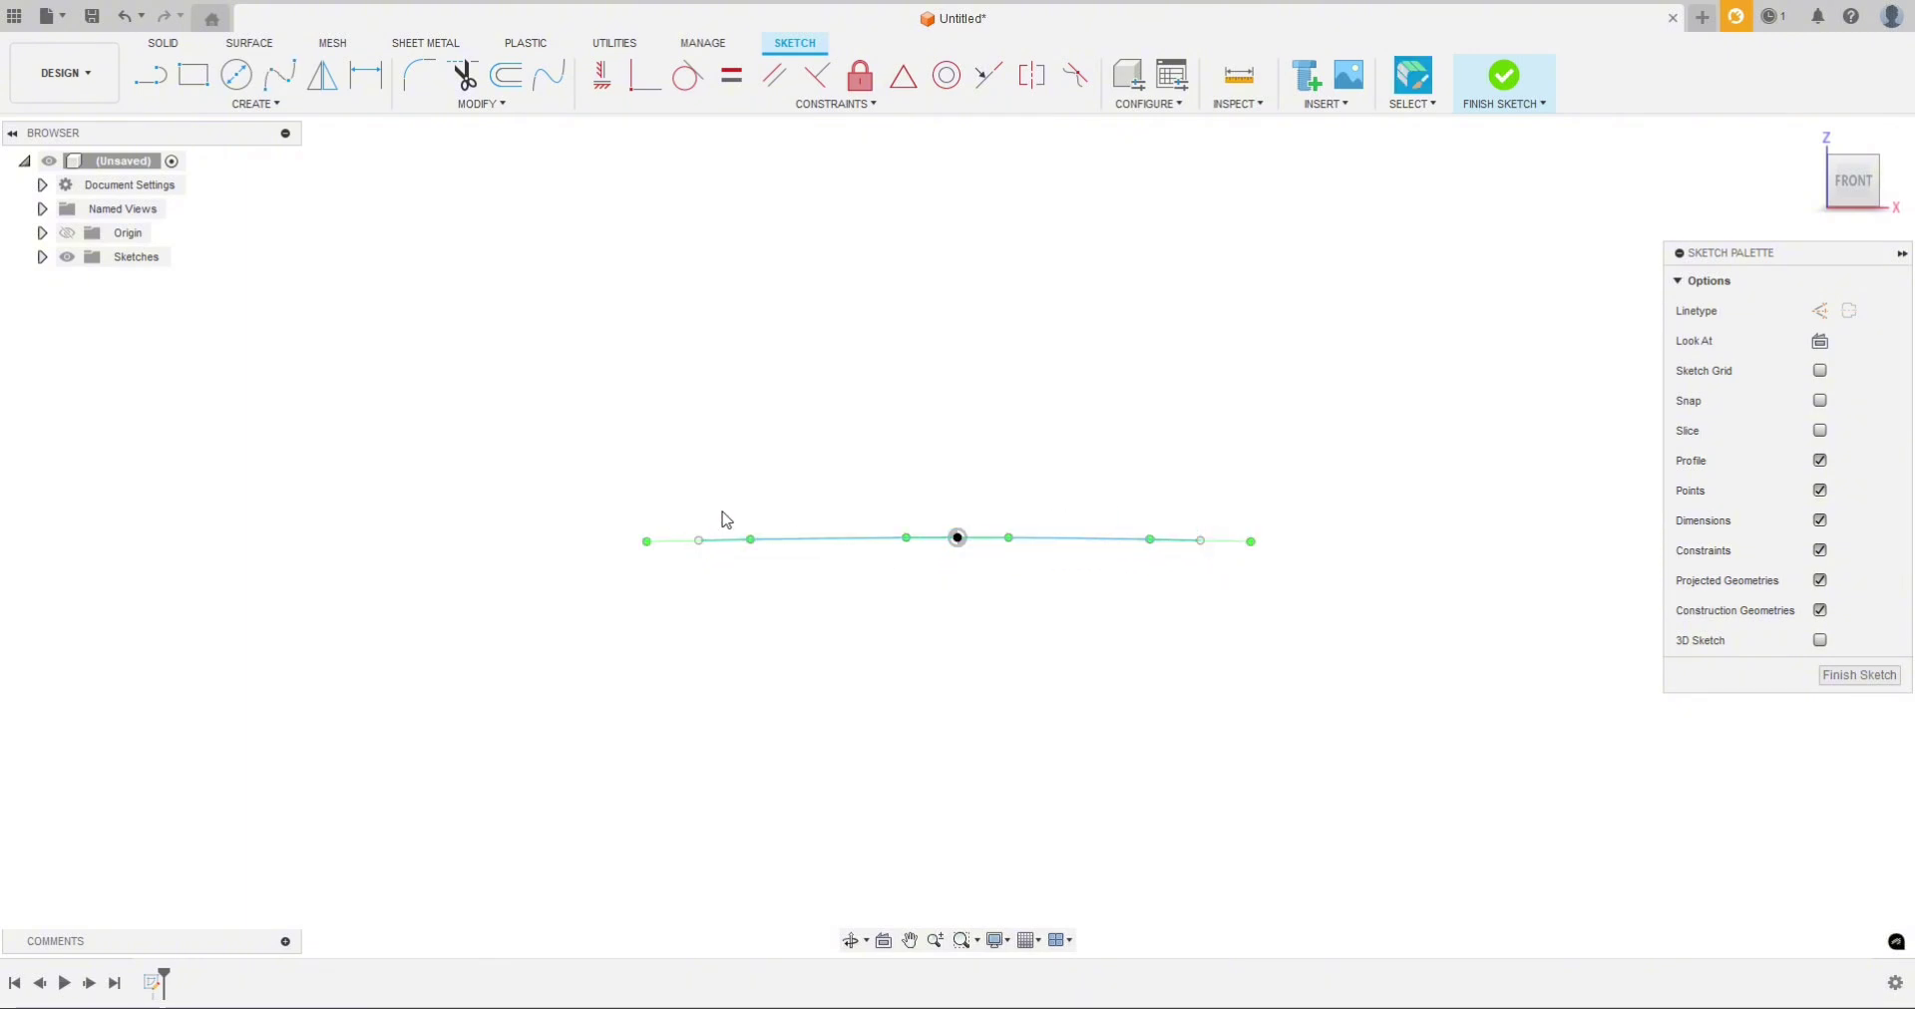
Step: Drag the spline's left and right end tangent handles to bend it into an S-wave
{"action": "left_click_drag", "start_coordinate": [647, 543], "coordinate": [675, 593]}
{"action": "left_click", "coordinate": [1201, 540]}
{"action": "left_click_drag", "start_coordinate": [1239, 514], "coordinate": [1237, 464]}
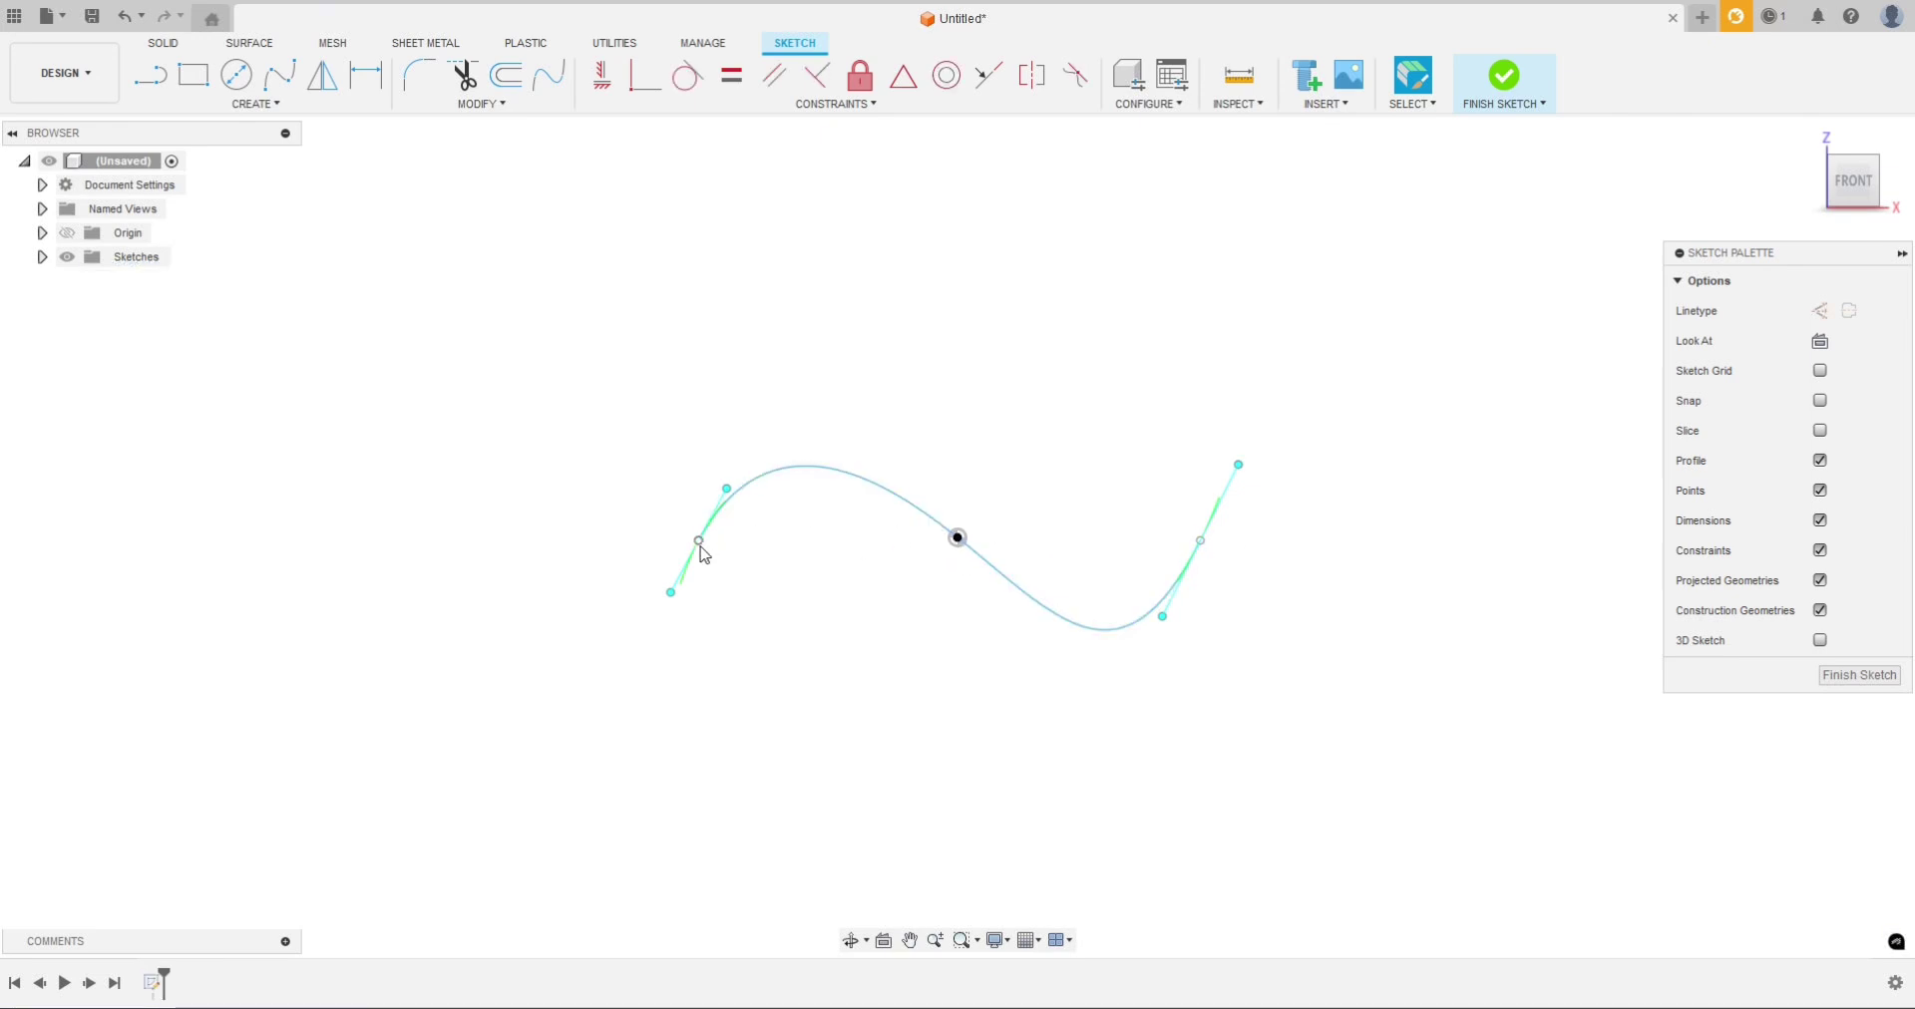
Step: Dimension both end tangent handles of the spline to 25 mm
{"action": "left_click", "coordinate": [958, 539]}
{"action": "key", "text": "d"}
{"action": "left_click", "coordinate": [716, 509]}
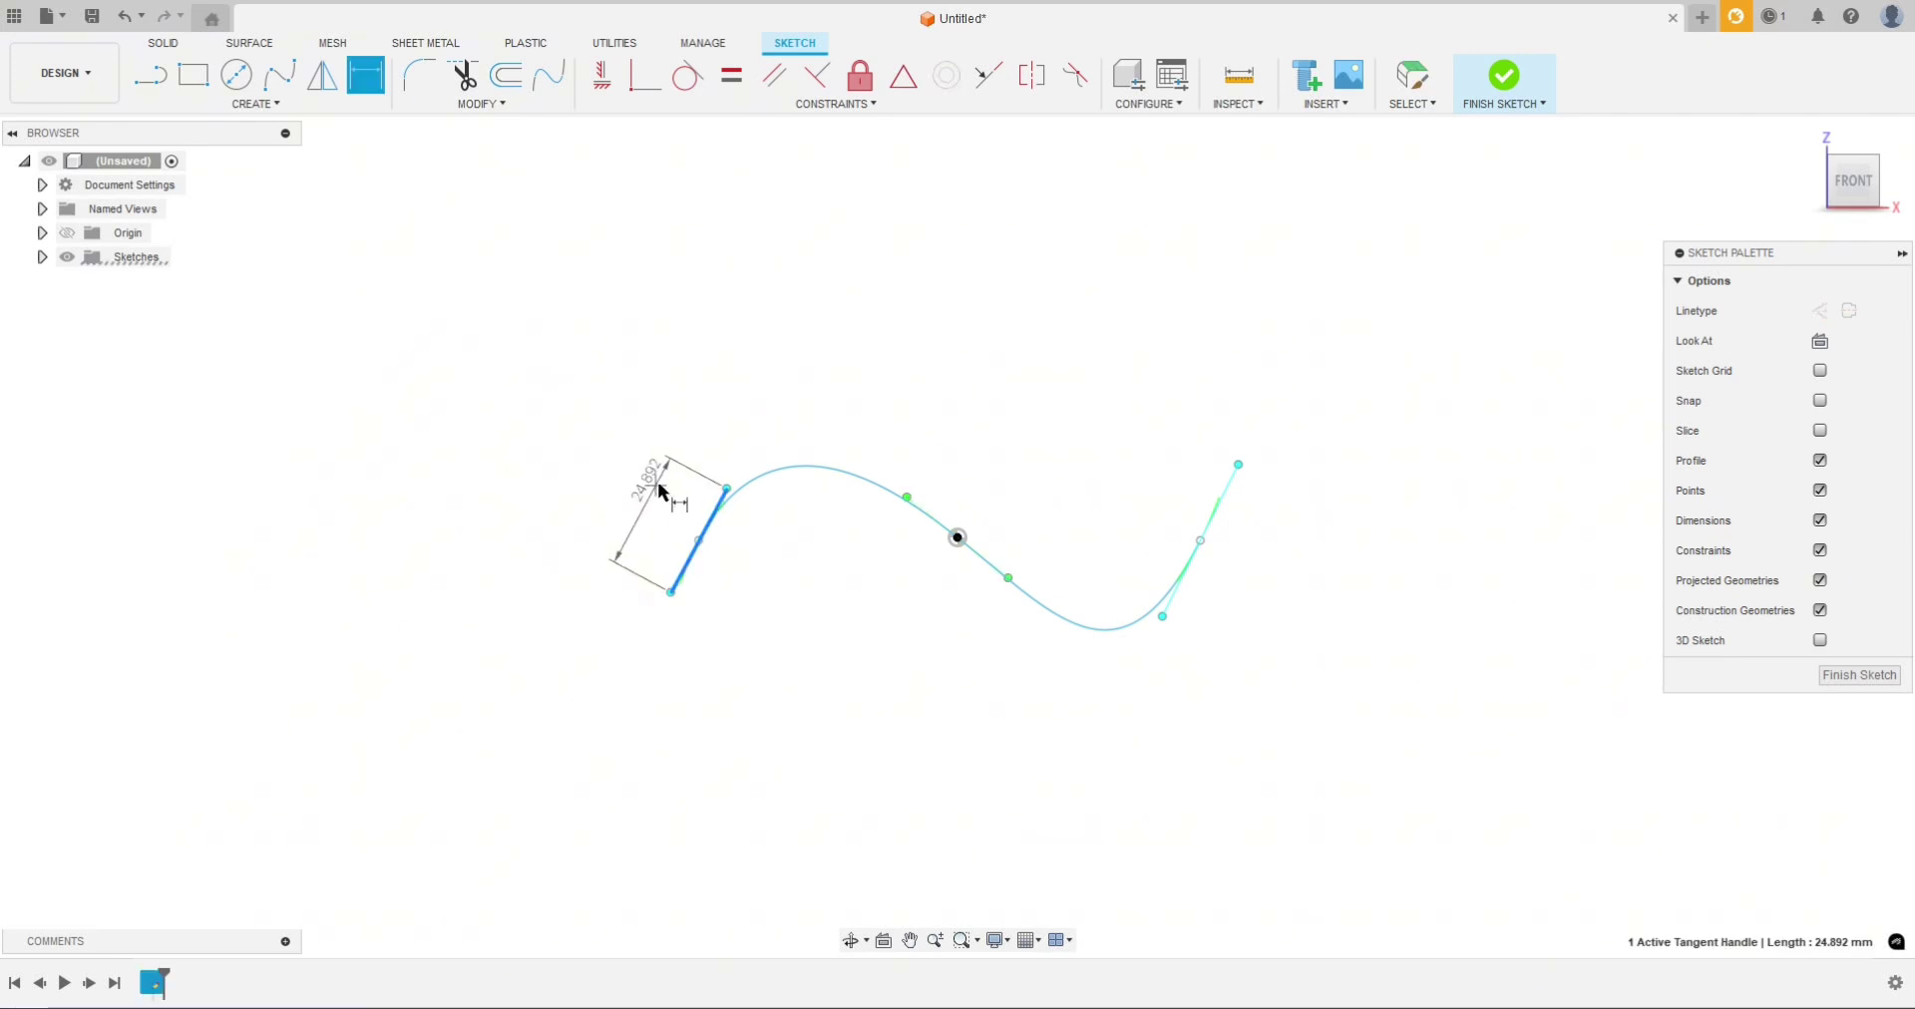
{"action": "left_click", "coordinate": [663, 469]}
{"action": "type", "text": "25"}
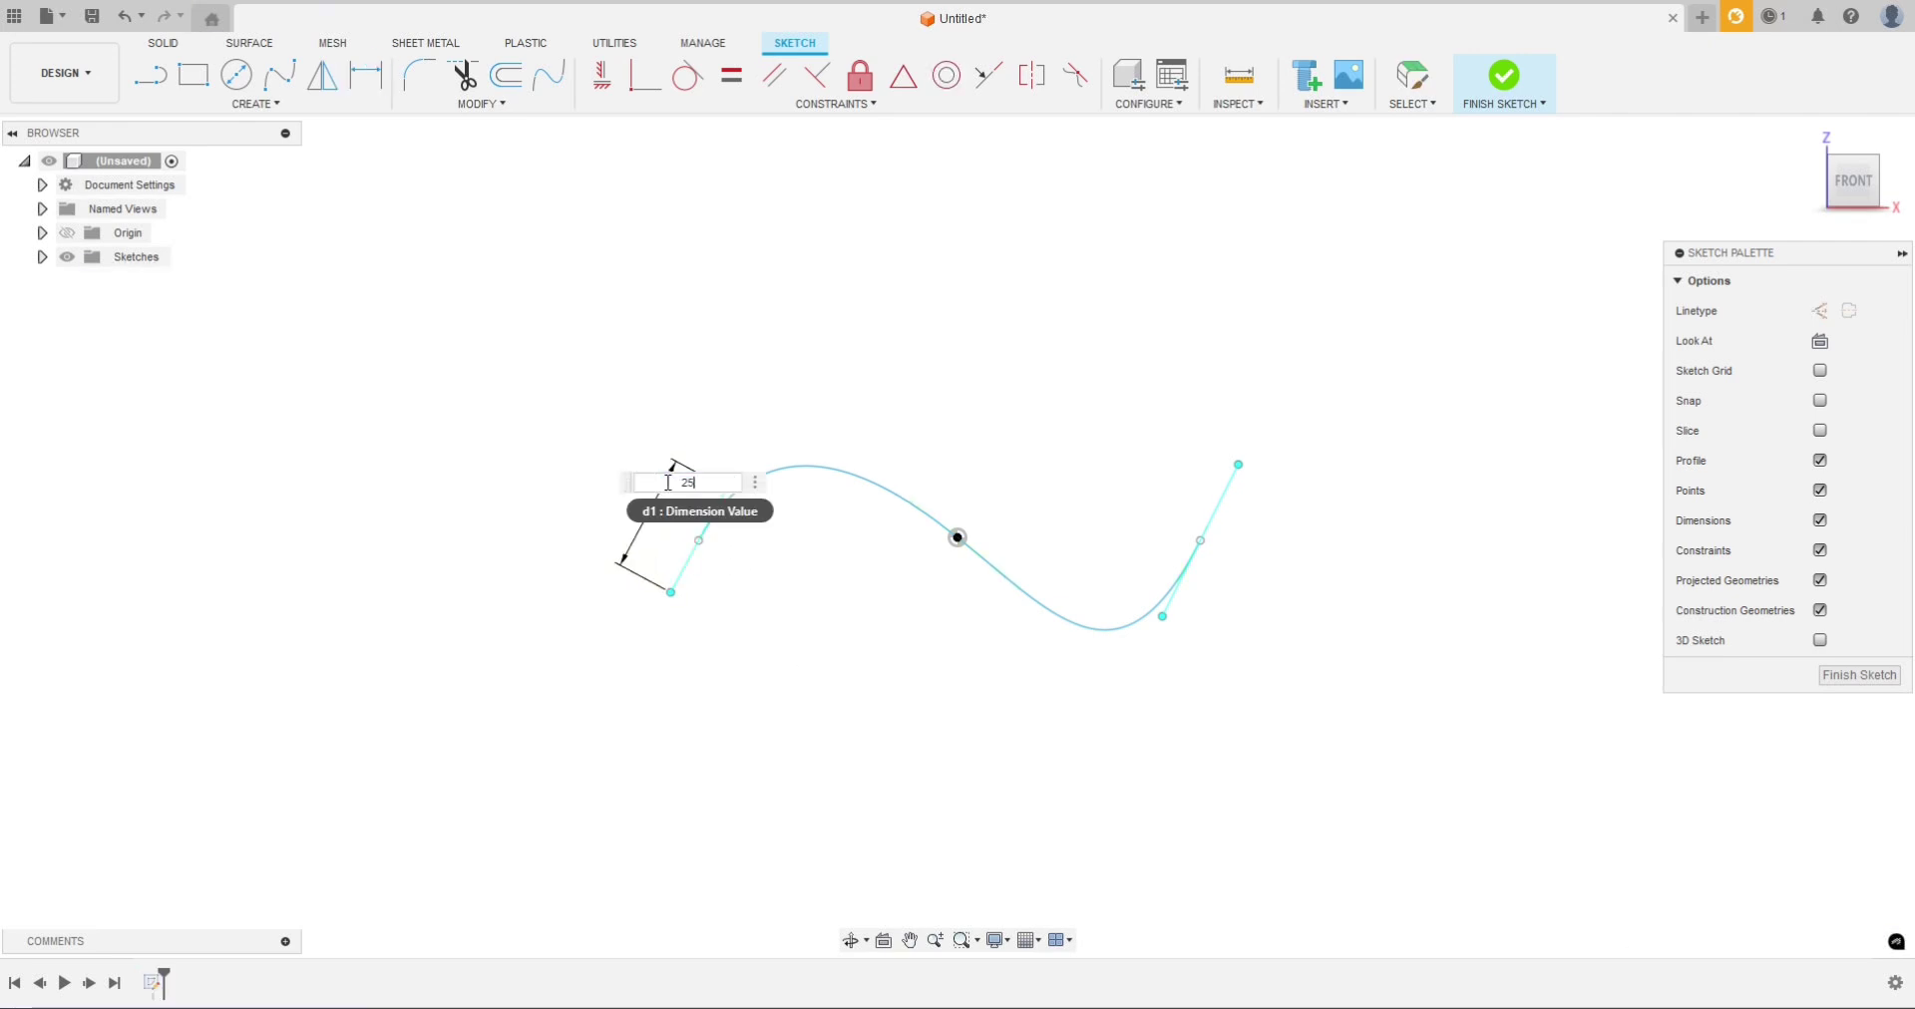
{"action": "key", "text": "Return"}
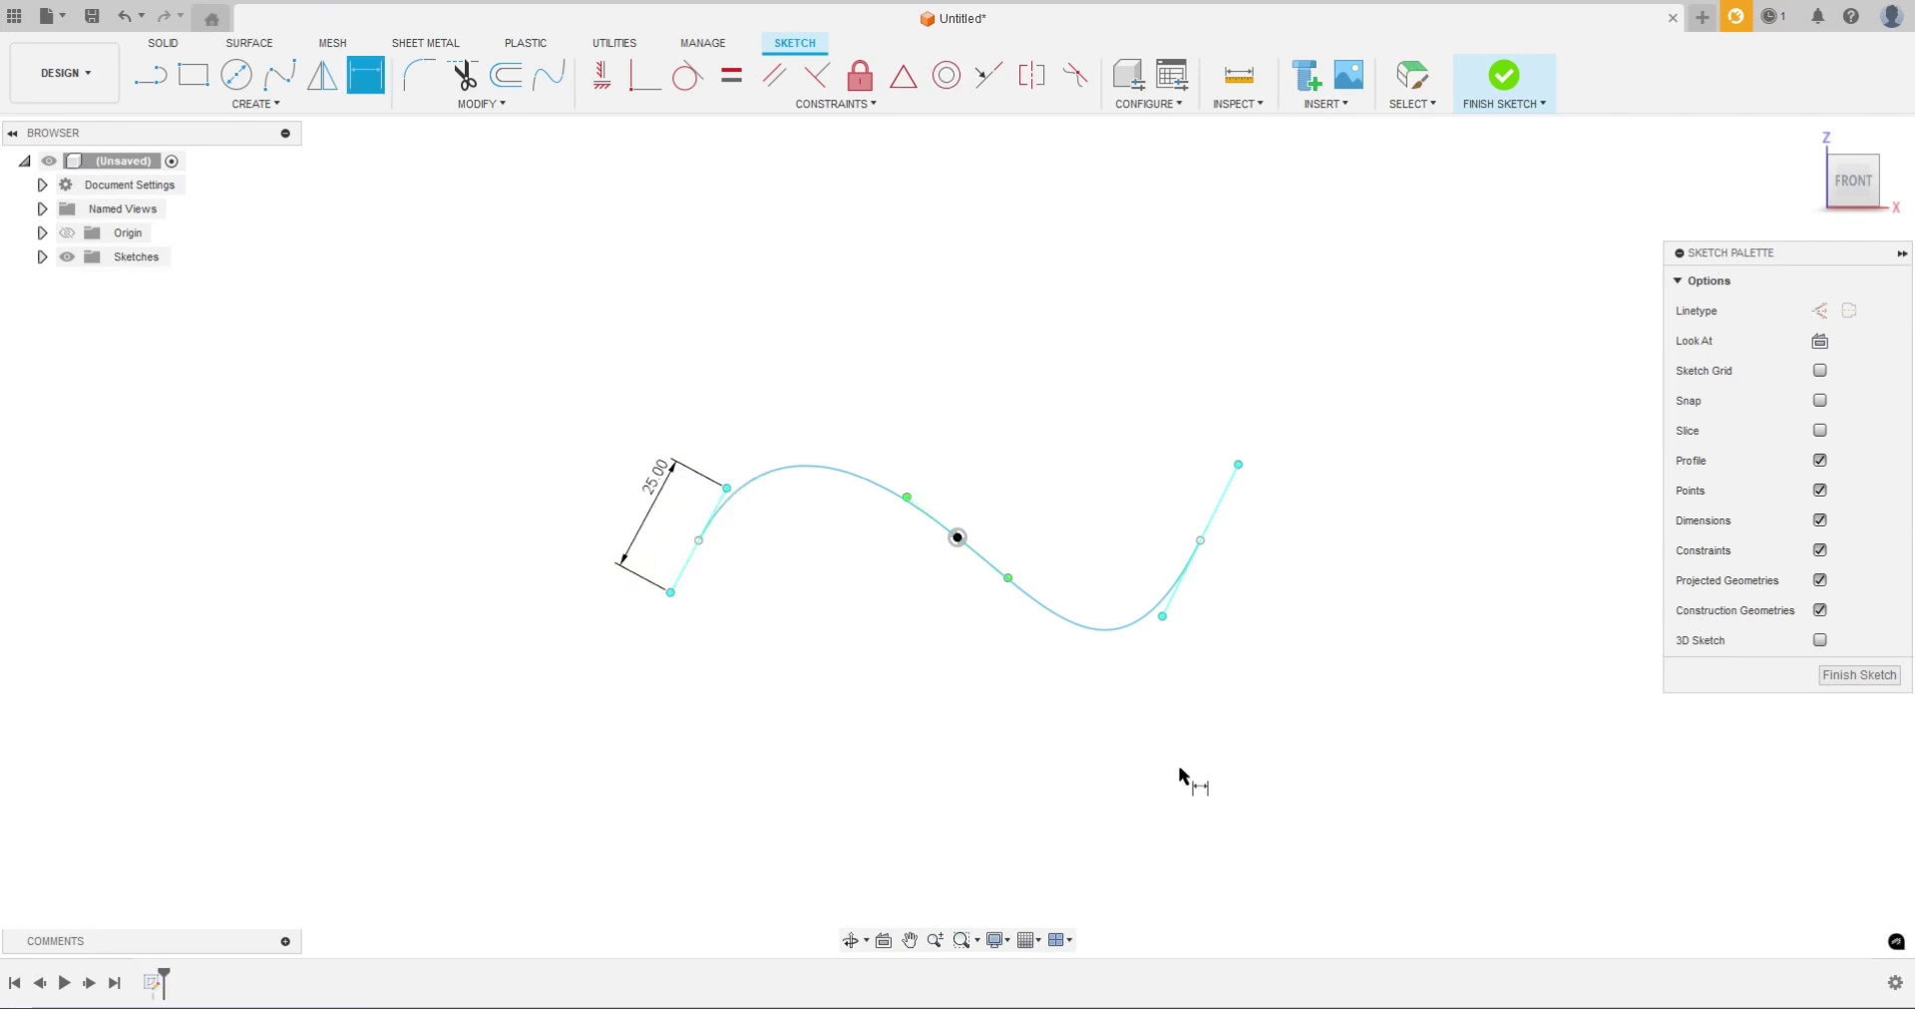
{"action": "left_click", "coordinate": [1224, 498]}
{"action": "left_click", "coordinate": [1303, 643]}
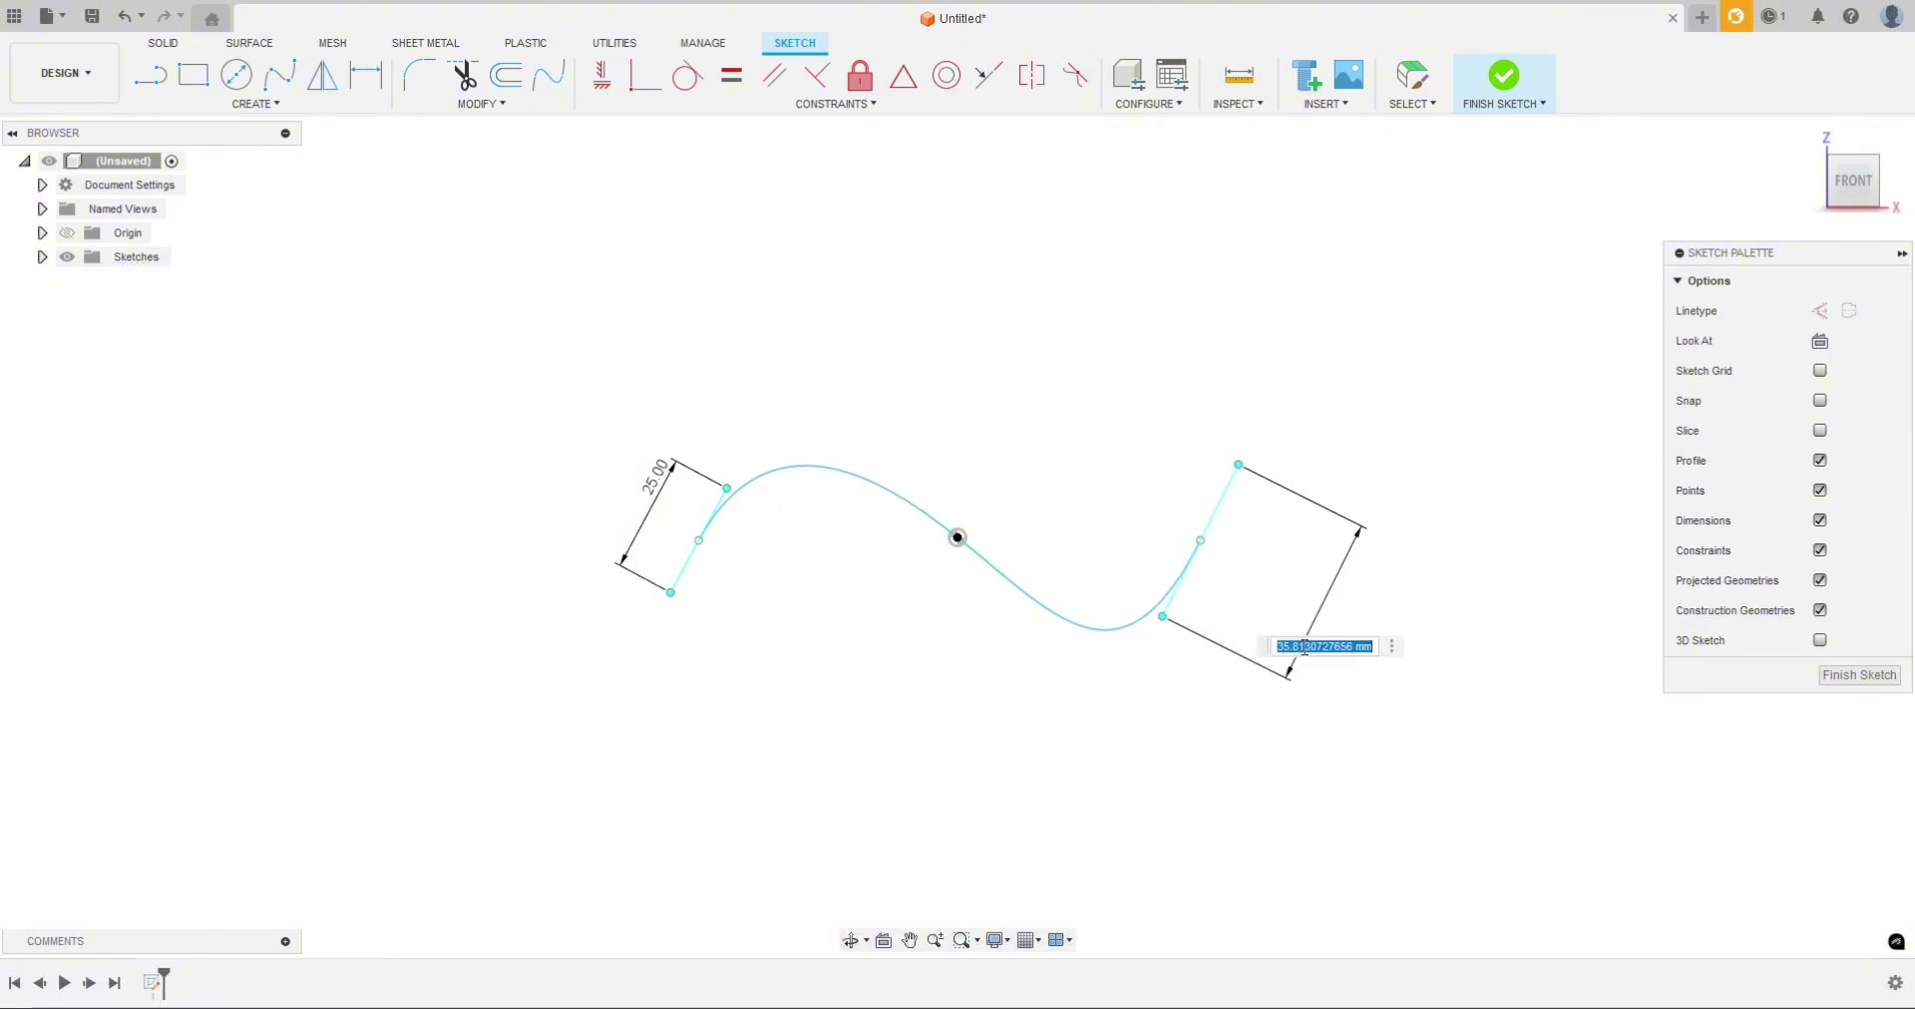
{"action": "type", "text": "25"}
{"action": "key", "text": "Return"}
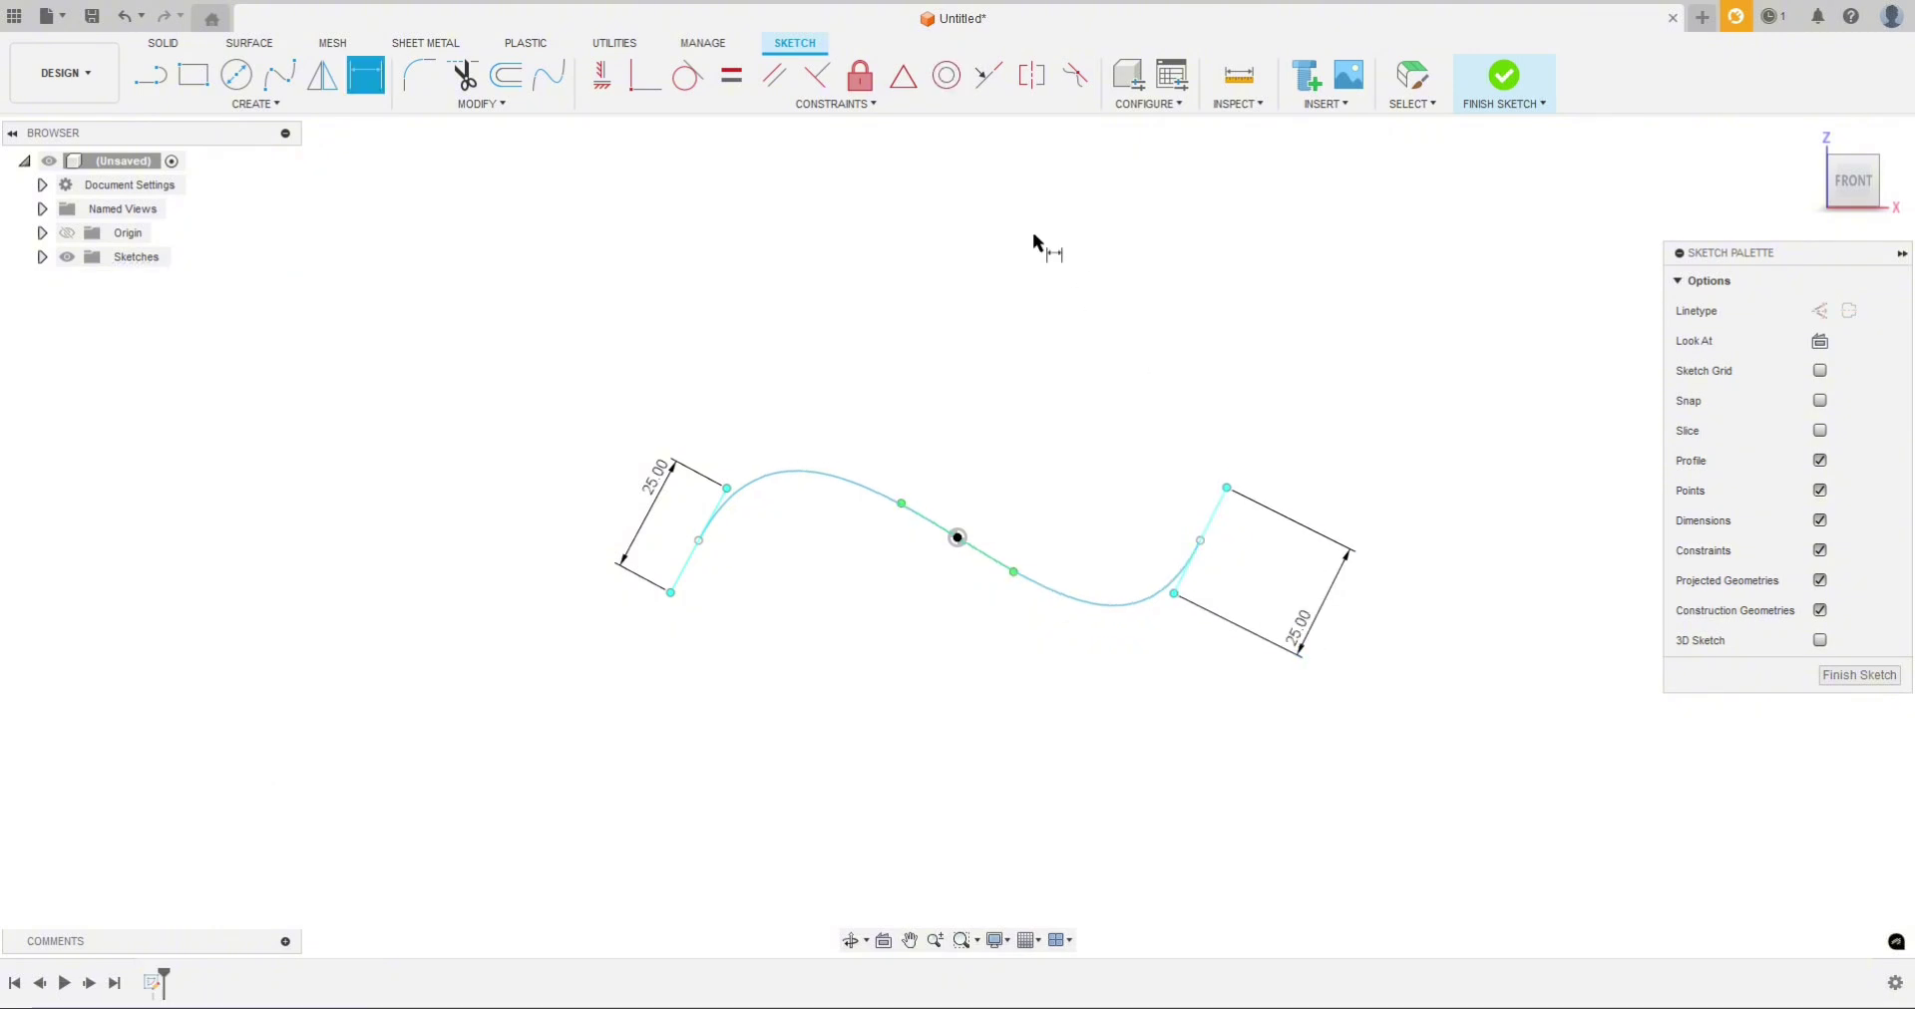
Step: Make the two tangent handles parallel, then drag them to adjust the wave's angle
{"action": "left_click", "coordinate": [769, 77]}
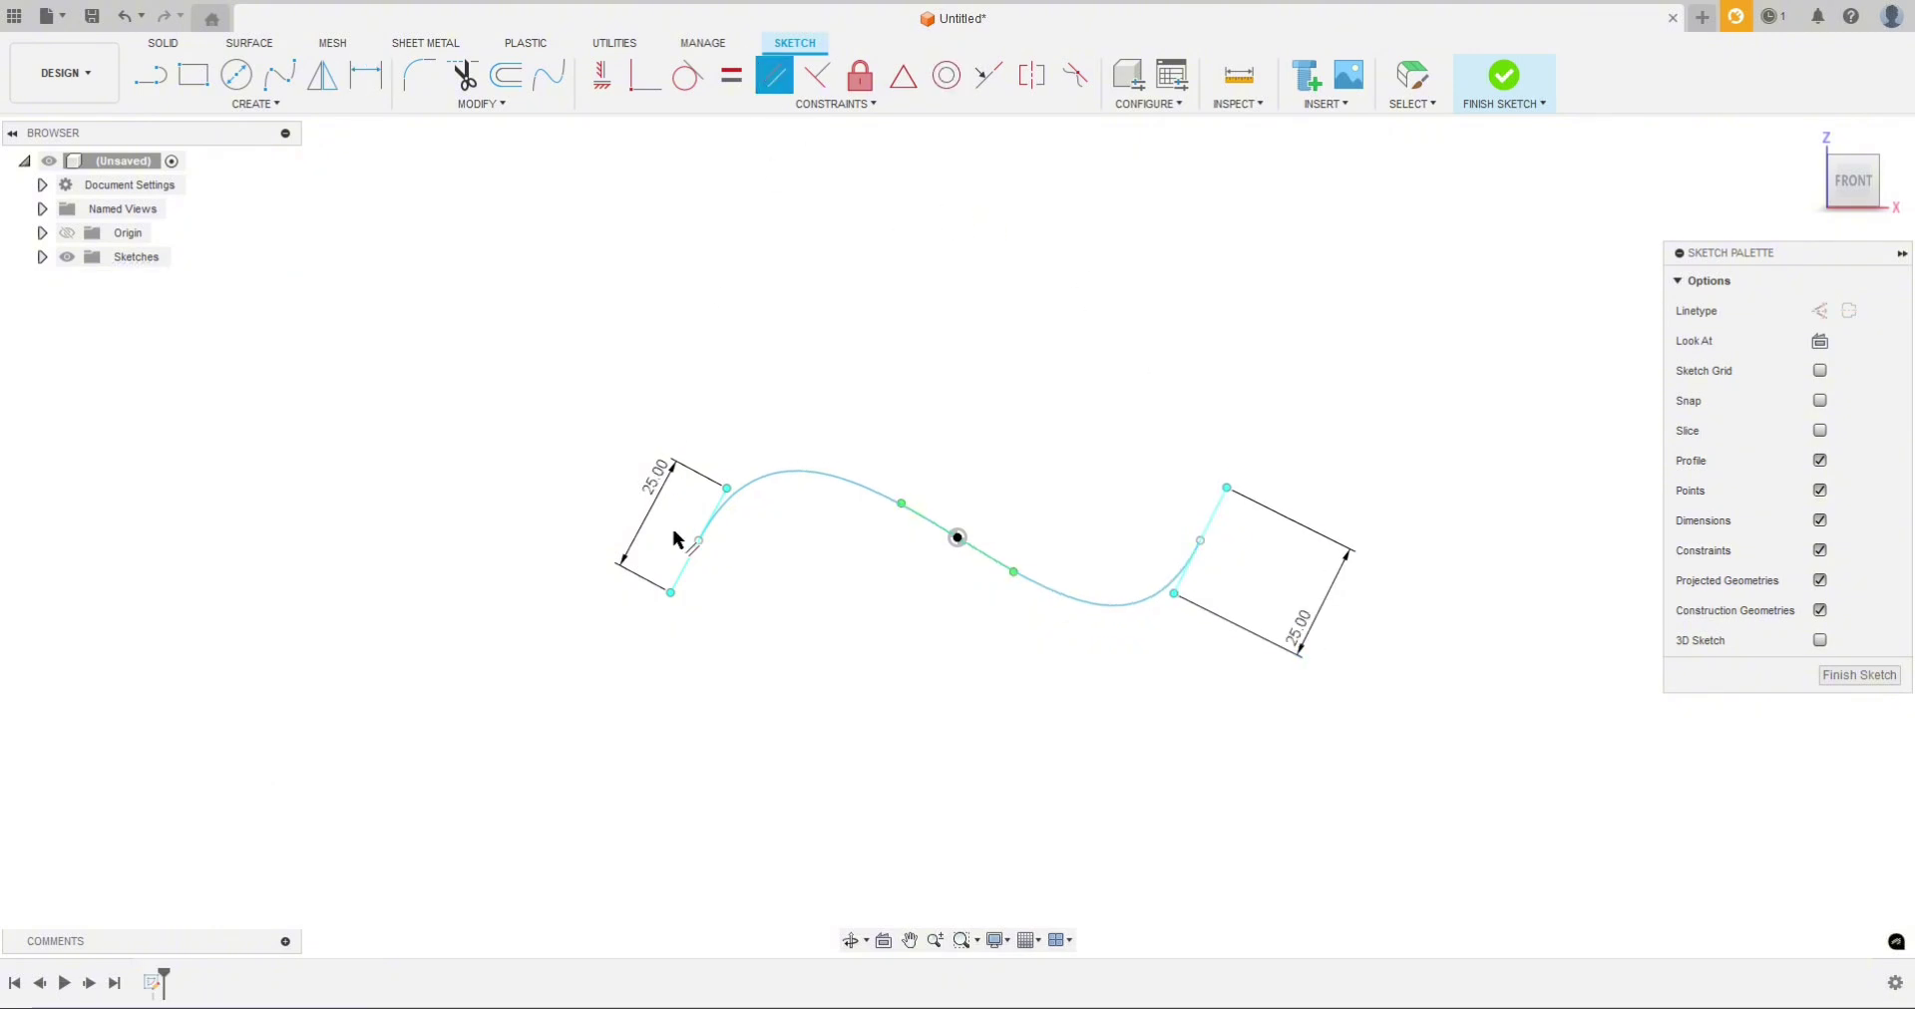
{"action": "left_click", "coordinate": [701, 530]}
{"action": "left_click", "coordinate": [1205, 518]}
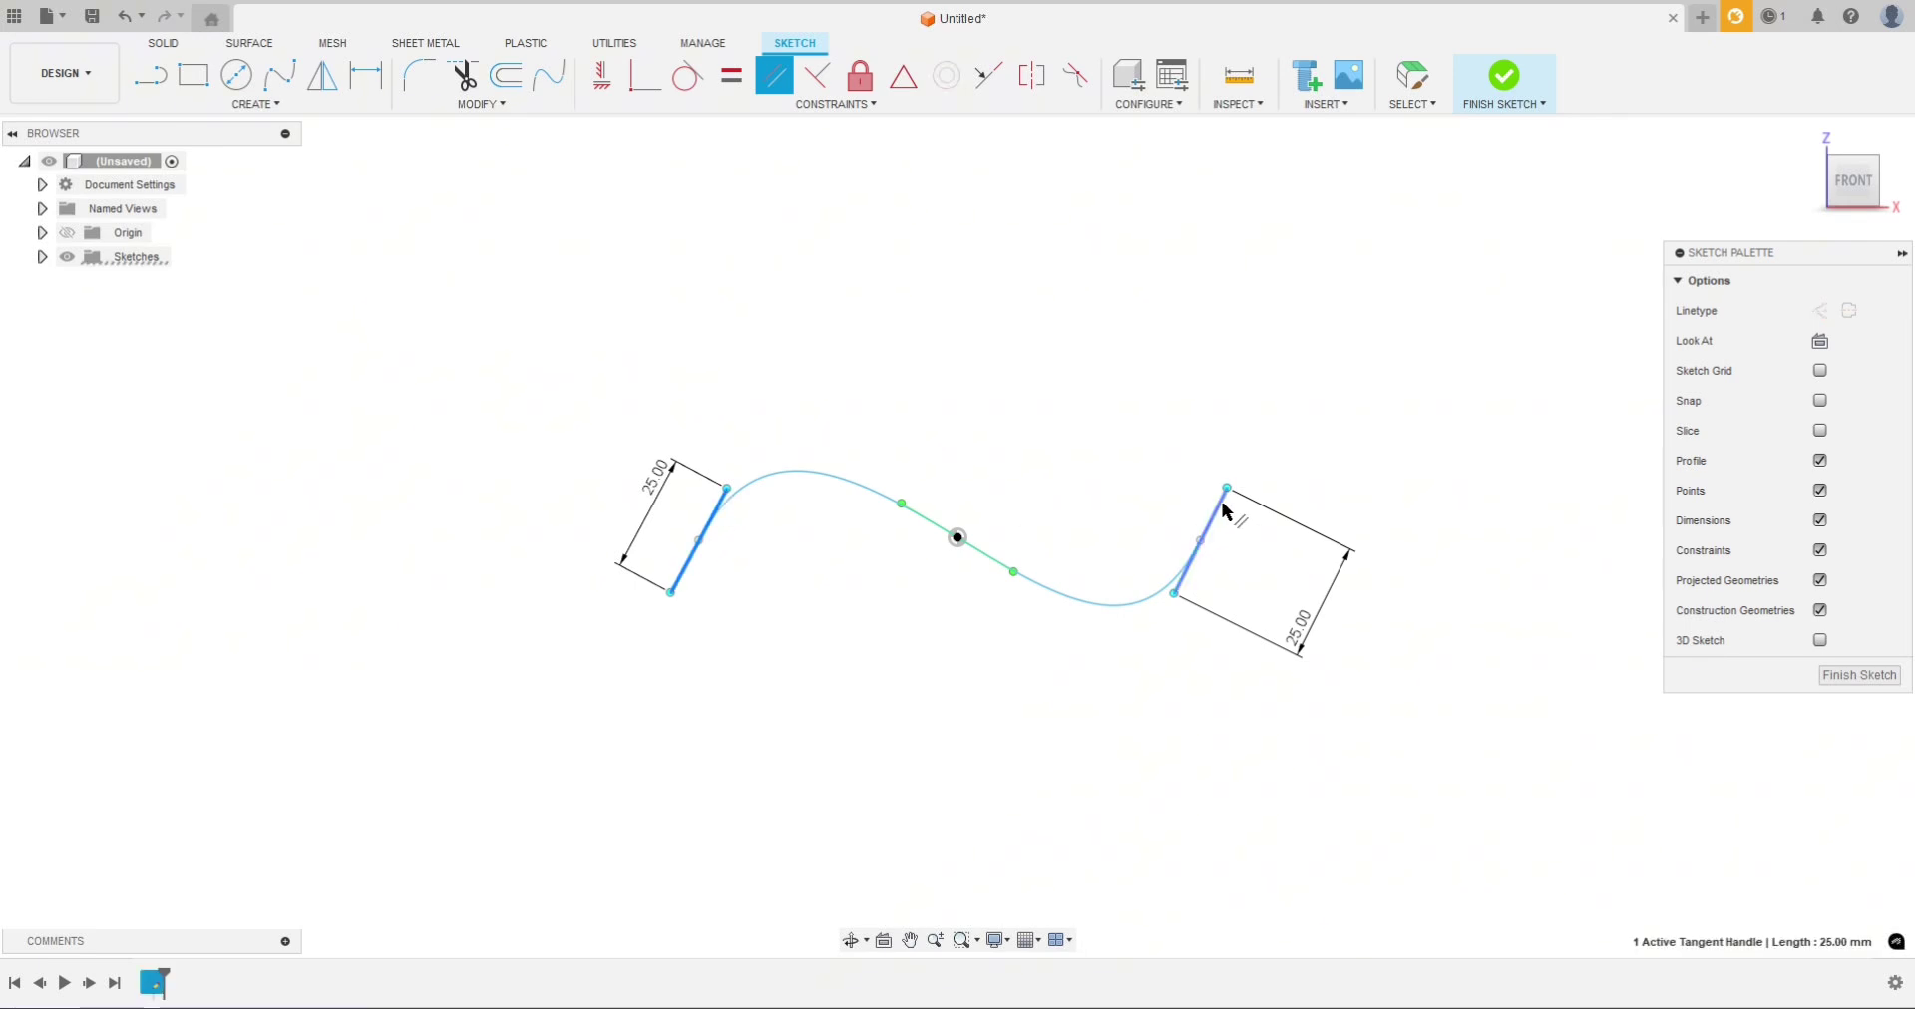
{"action": "key", "text": "Escape"}
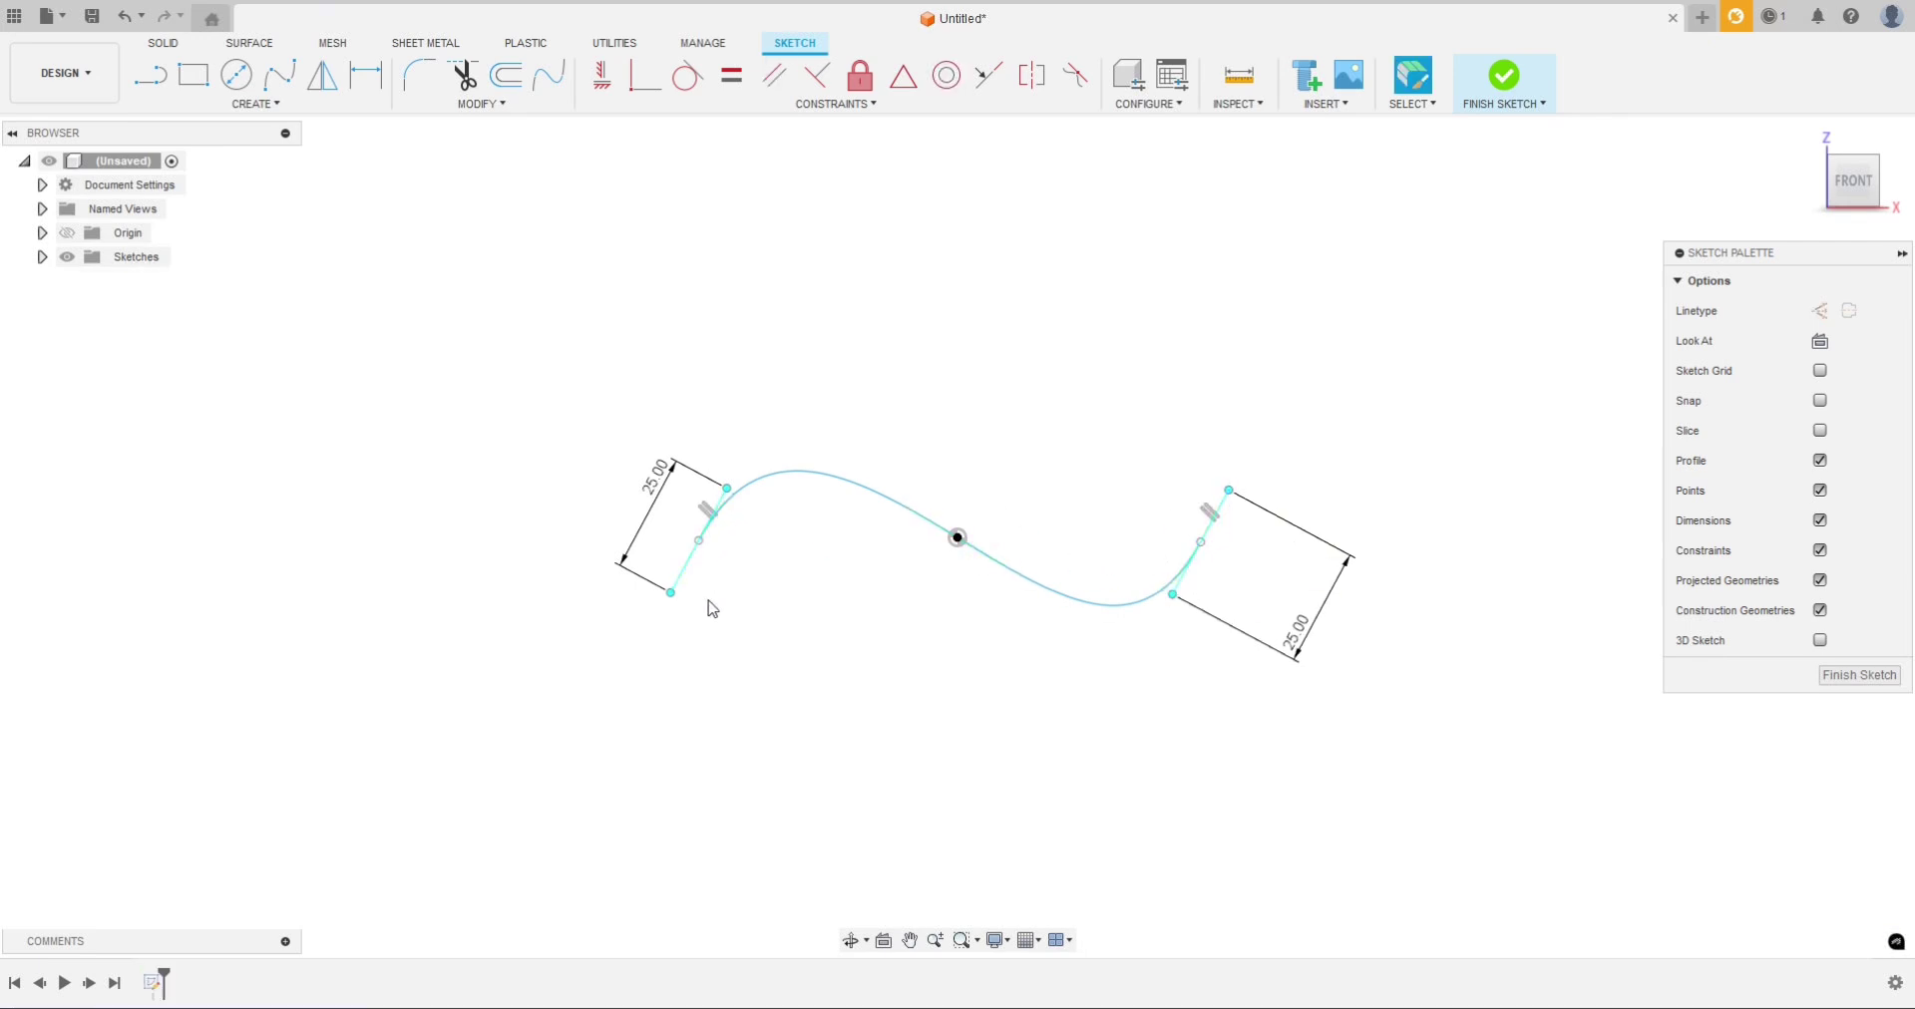
{"action": "mouse_move", "coordinate": [671, 593]}
{"action": "left_mouse_down"}
{"action": "mouse_move", "coordinate": [702, 604]}
{"action": "mouse_move", "coordinate": [654, 611]}
{"action": "left_mouse_up"}
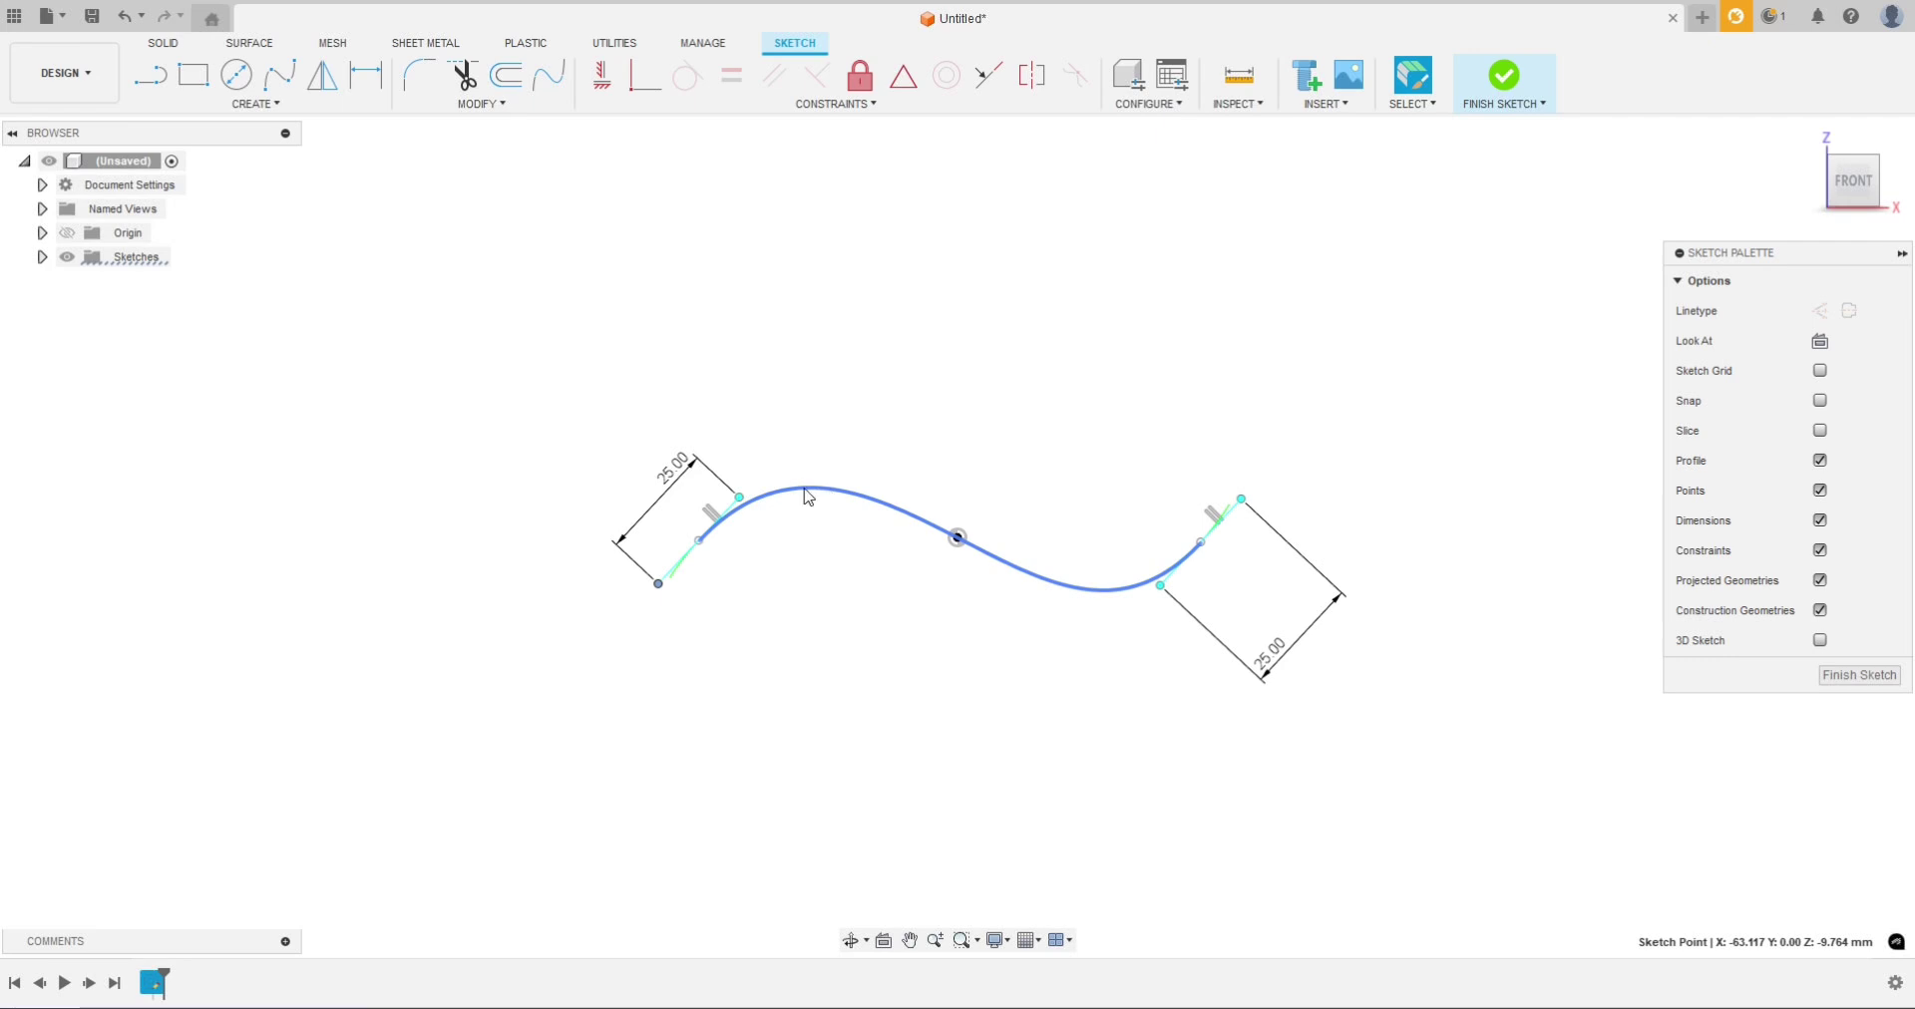
{"action": "left_click_drag", "start_coordinate": [658, 585], "coordinate": [655, 580]}
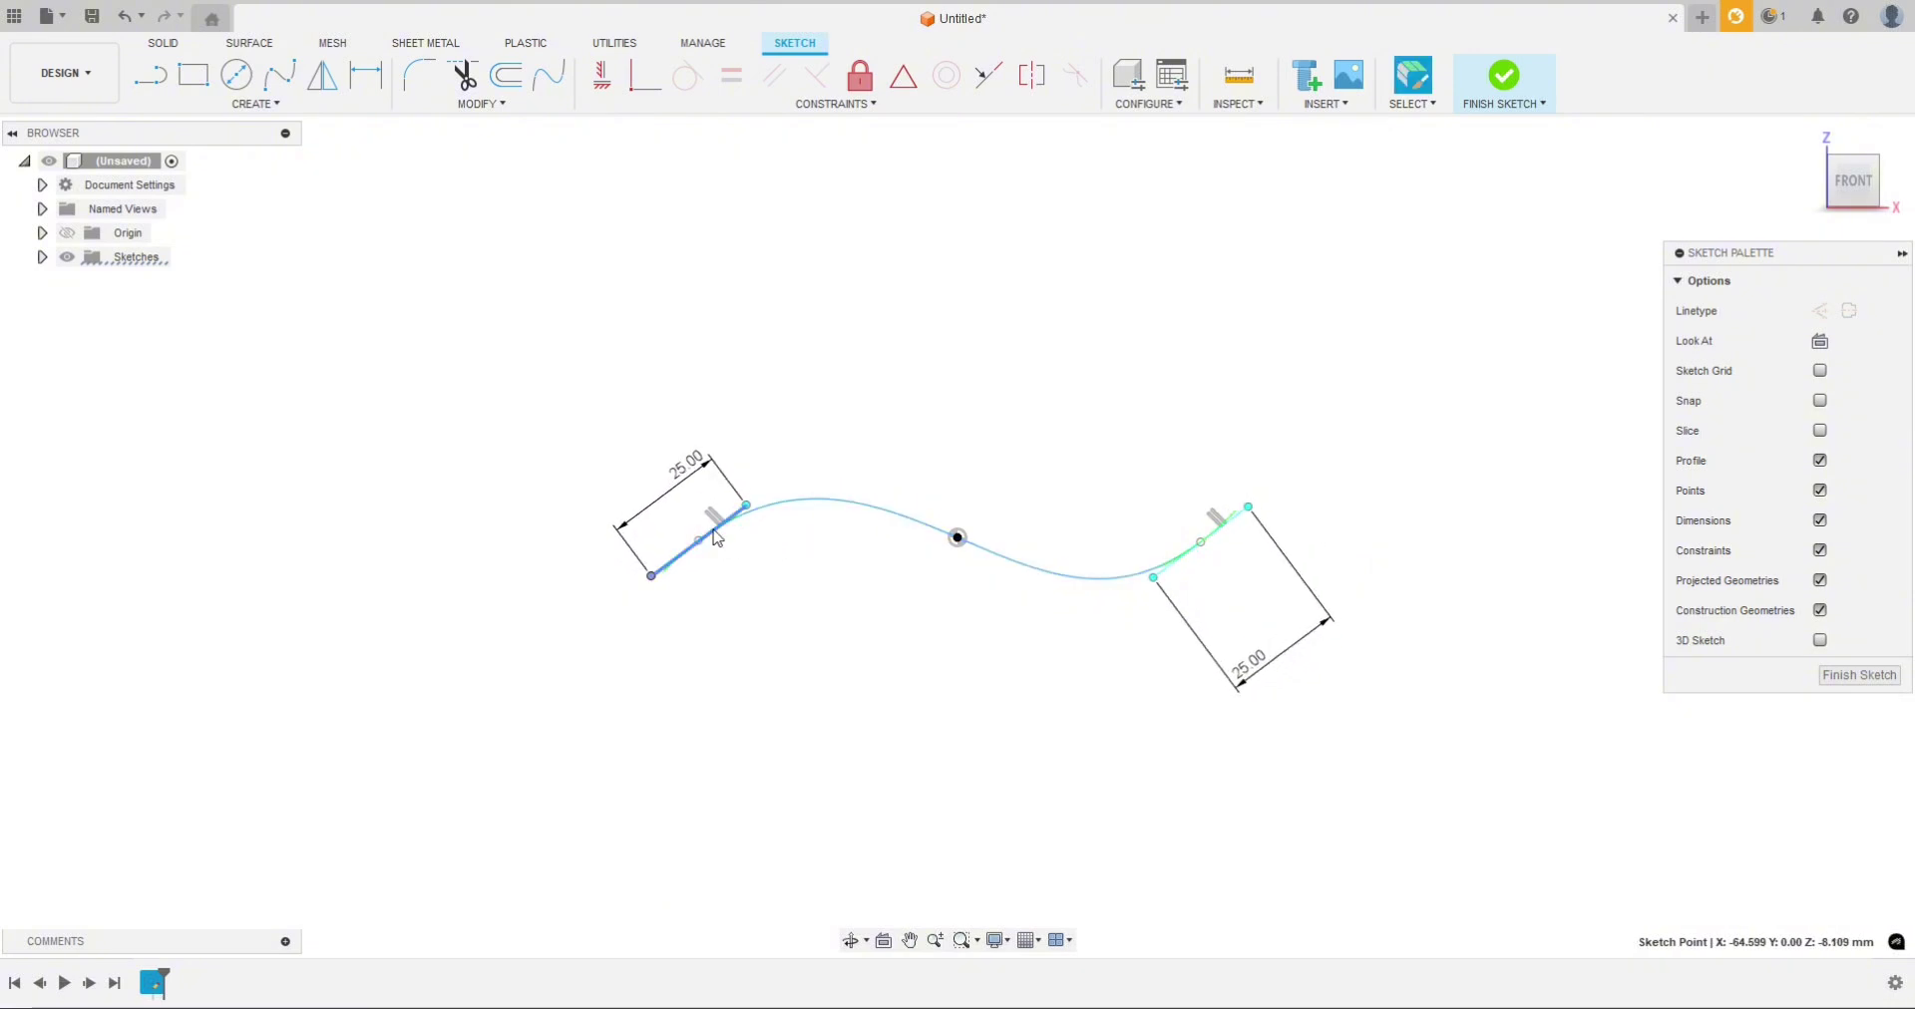
{"action": "left_click", "coordinate": [236, 74]}
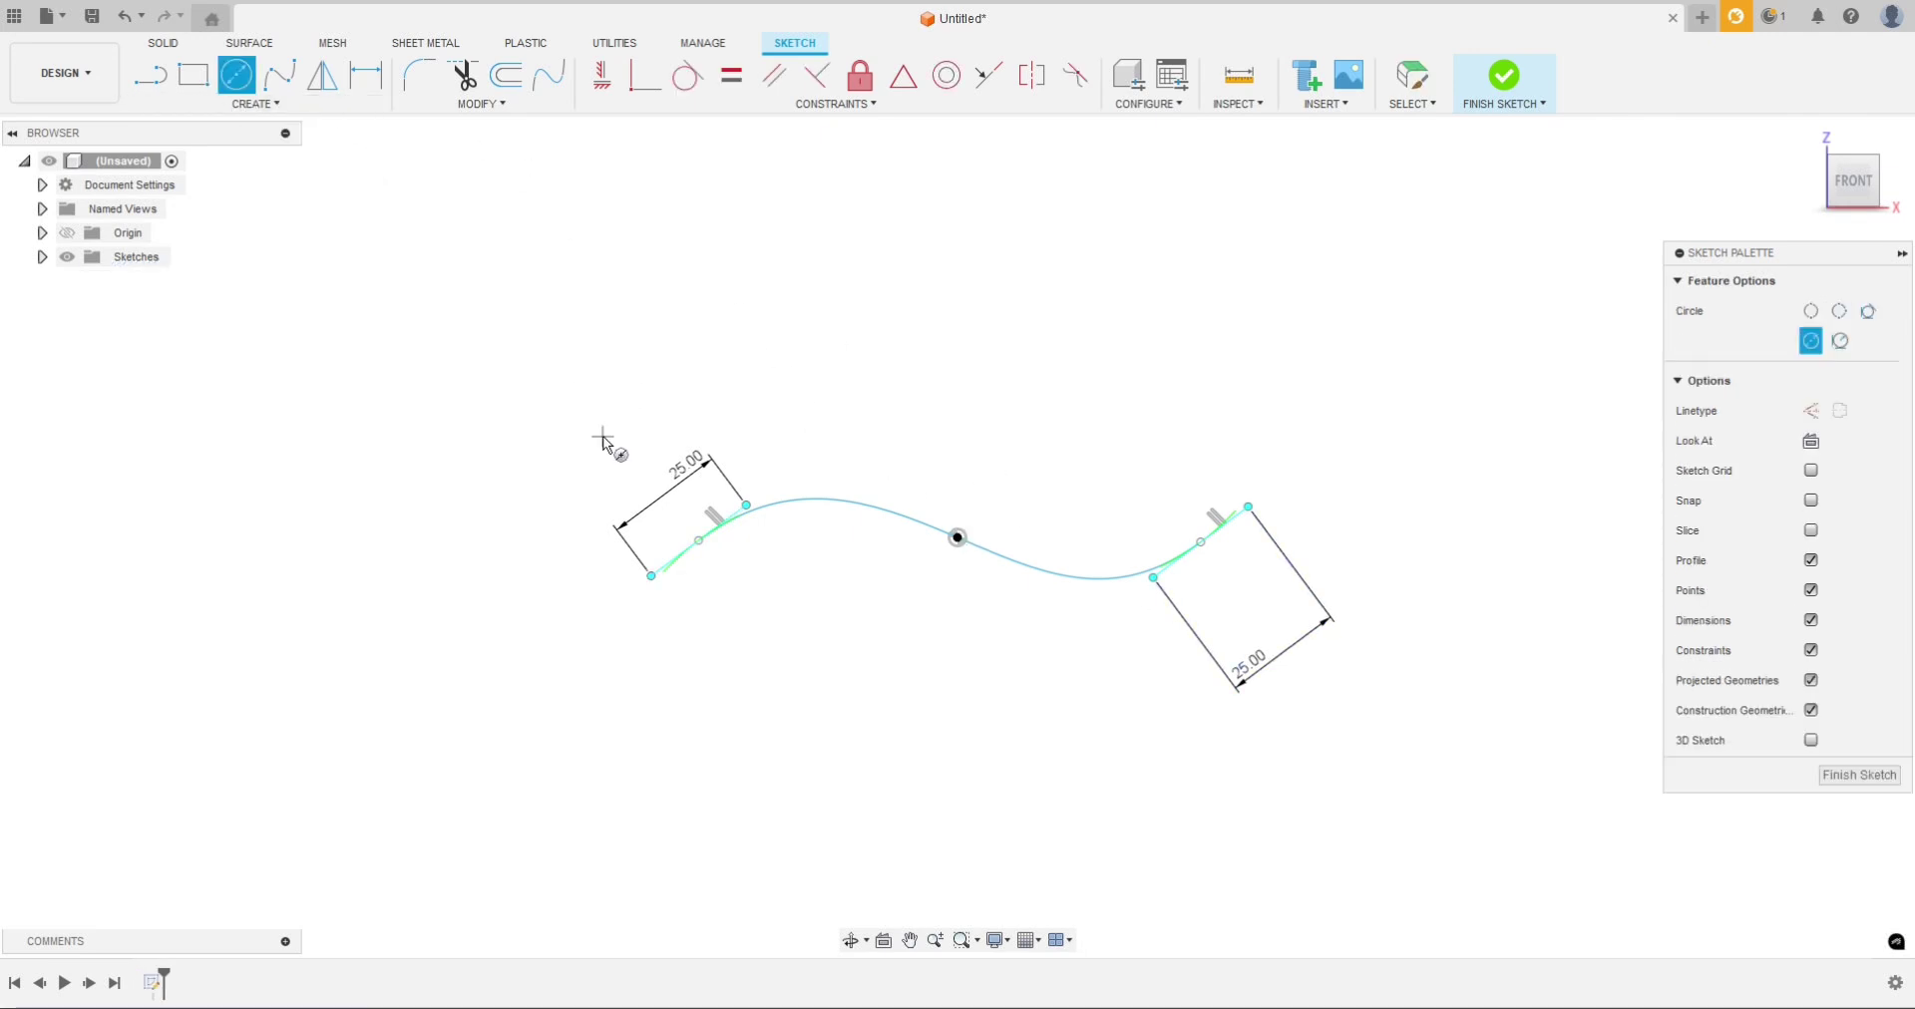
{"action": "key", "text": "Escape"}
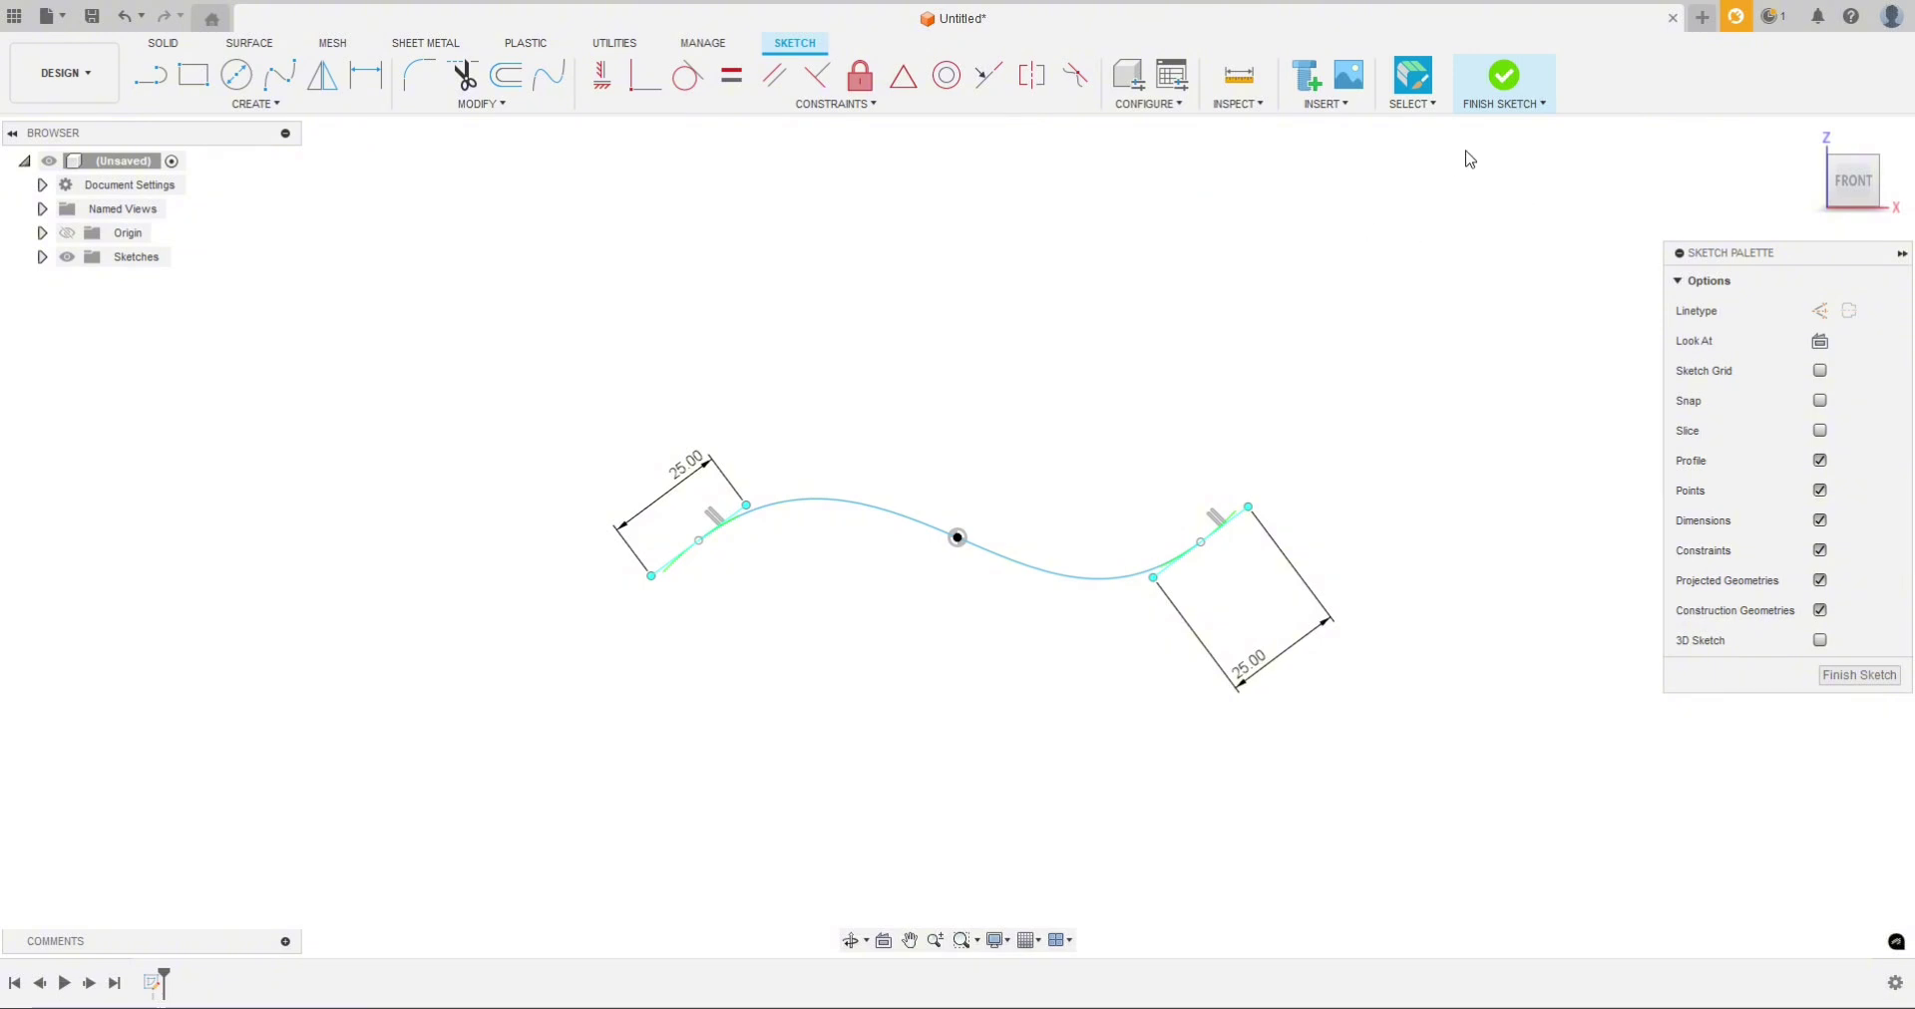
Step: Finish the sketch, delete Sketch1 from the timeline, and start a new Coil
{"action": "left_click", "coordinate": [1513, 80]}
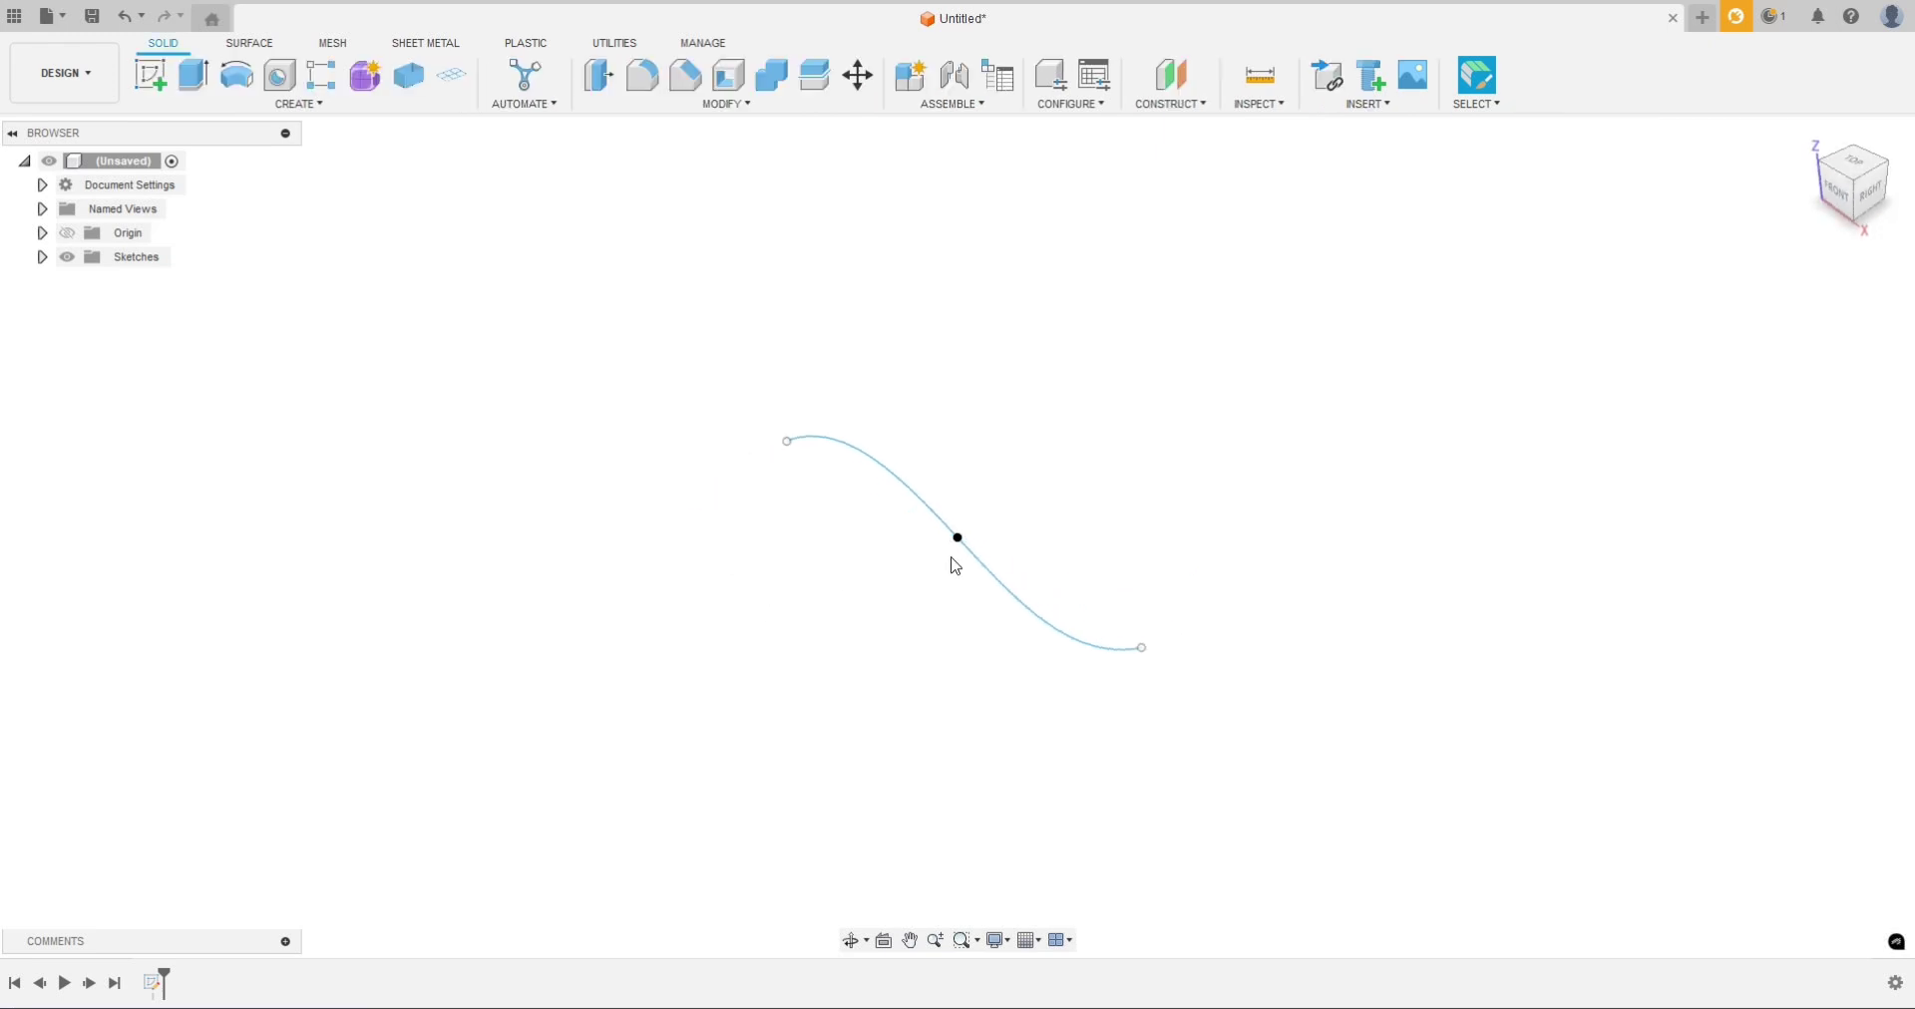
{"action": "right_click", "coordinate": [156, 990]}
{"action": "left_click", "coordinate": [199, 838]}
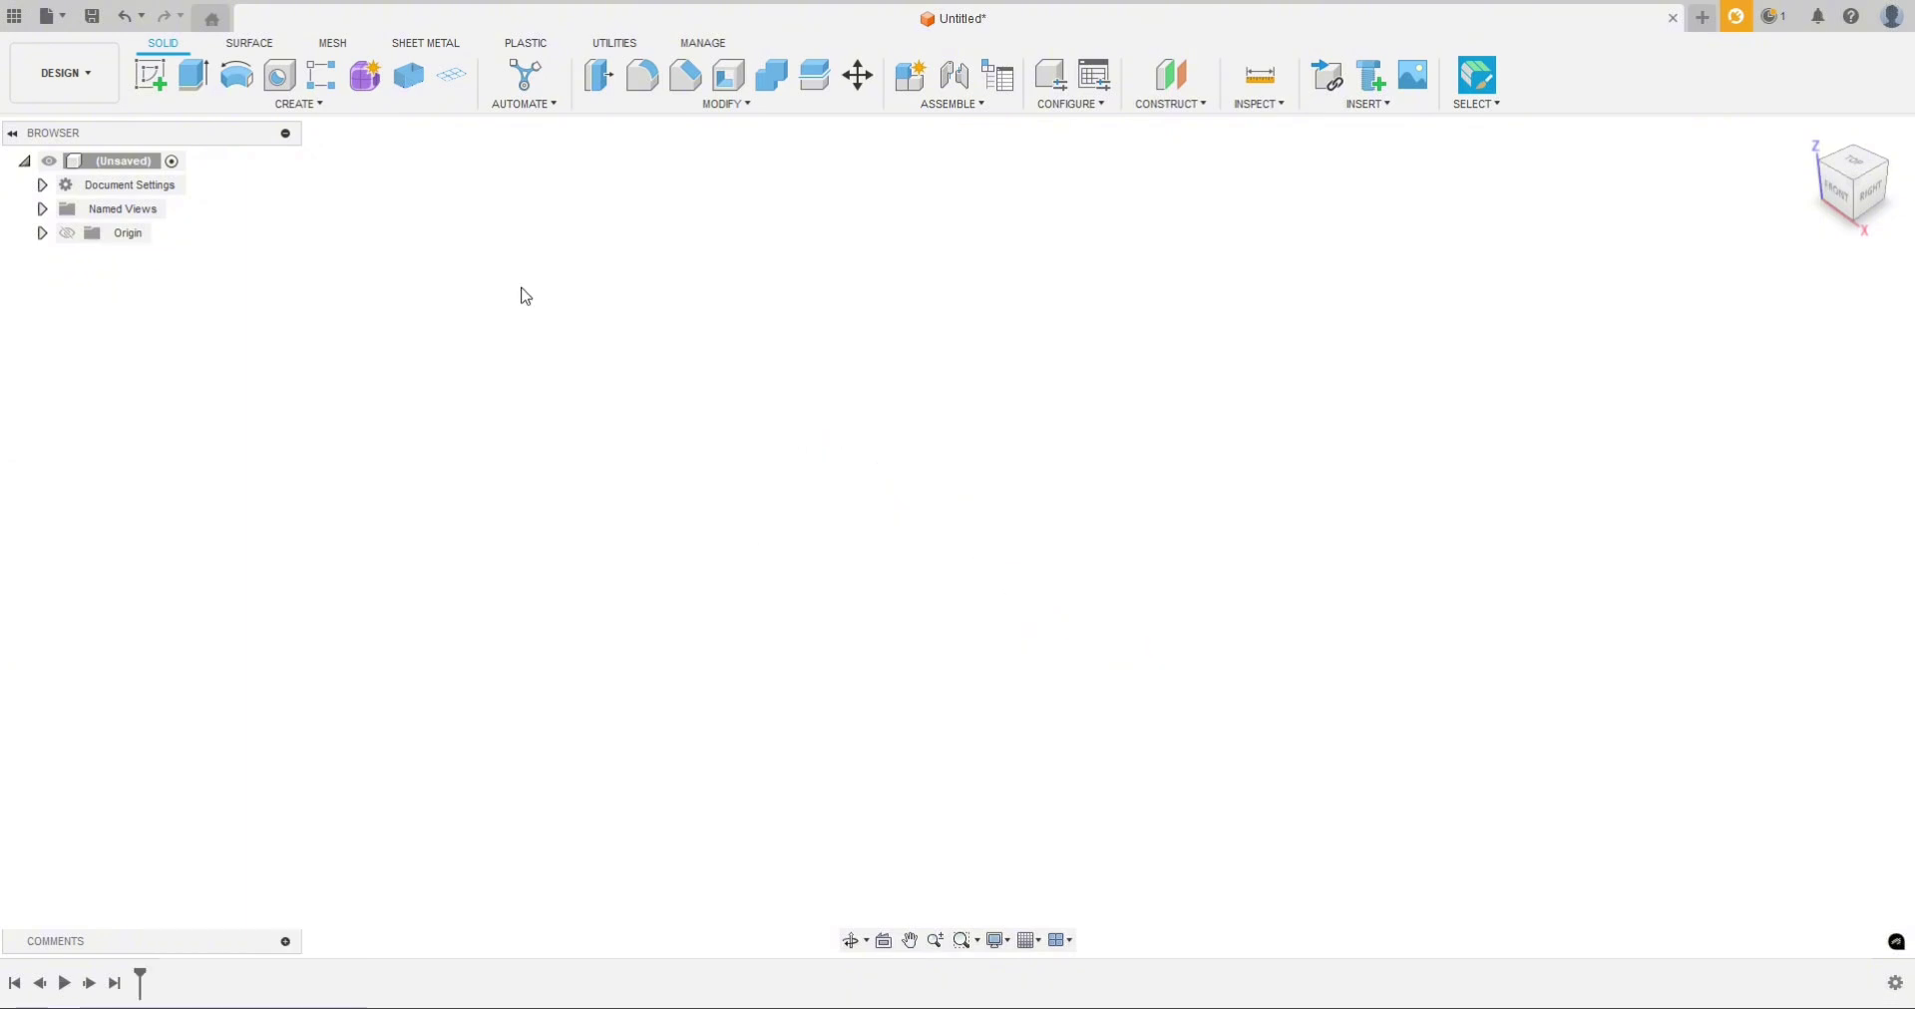
{"action": "left_click", "coordinate": [315, 105]}
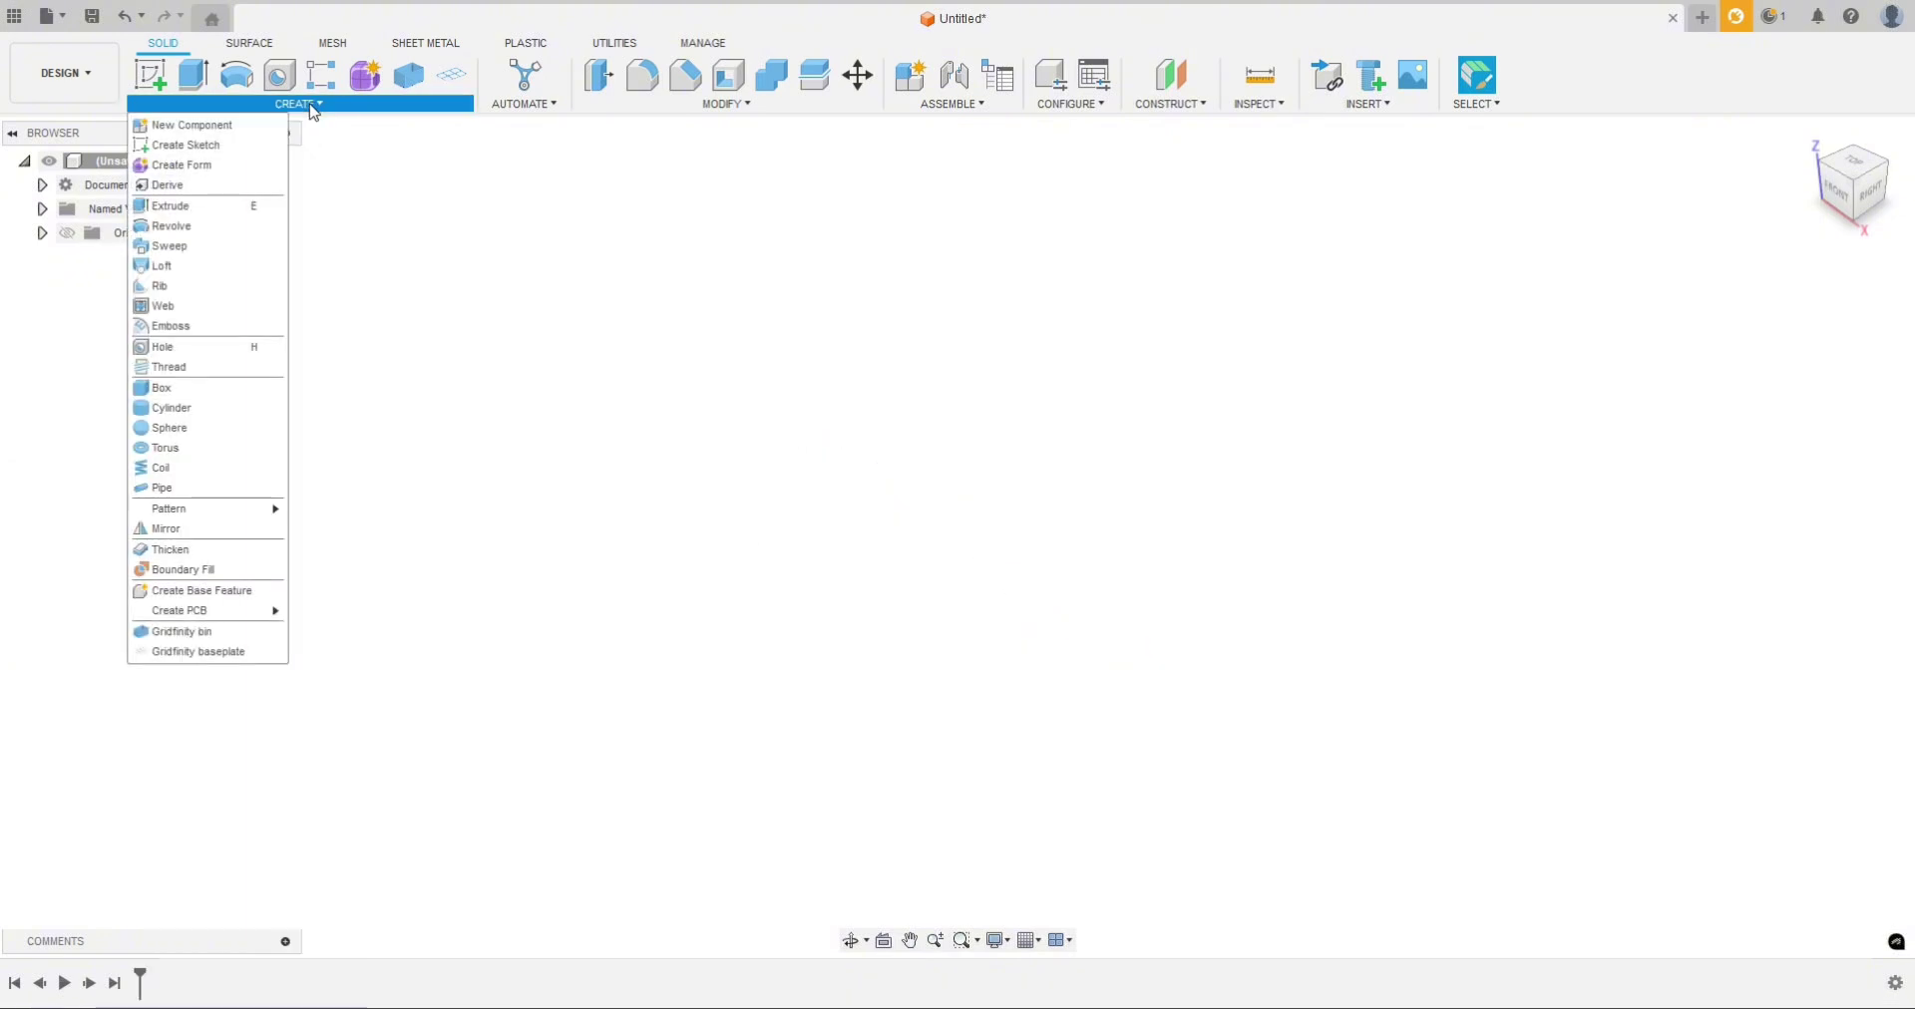
{"action": "left_click", "coordinate": [196, 472]}
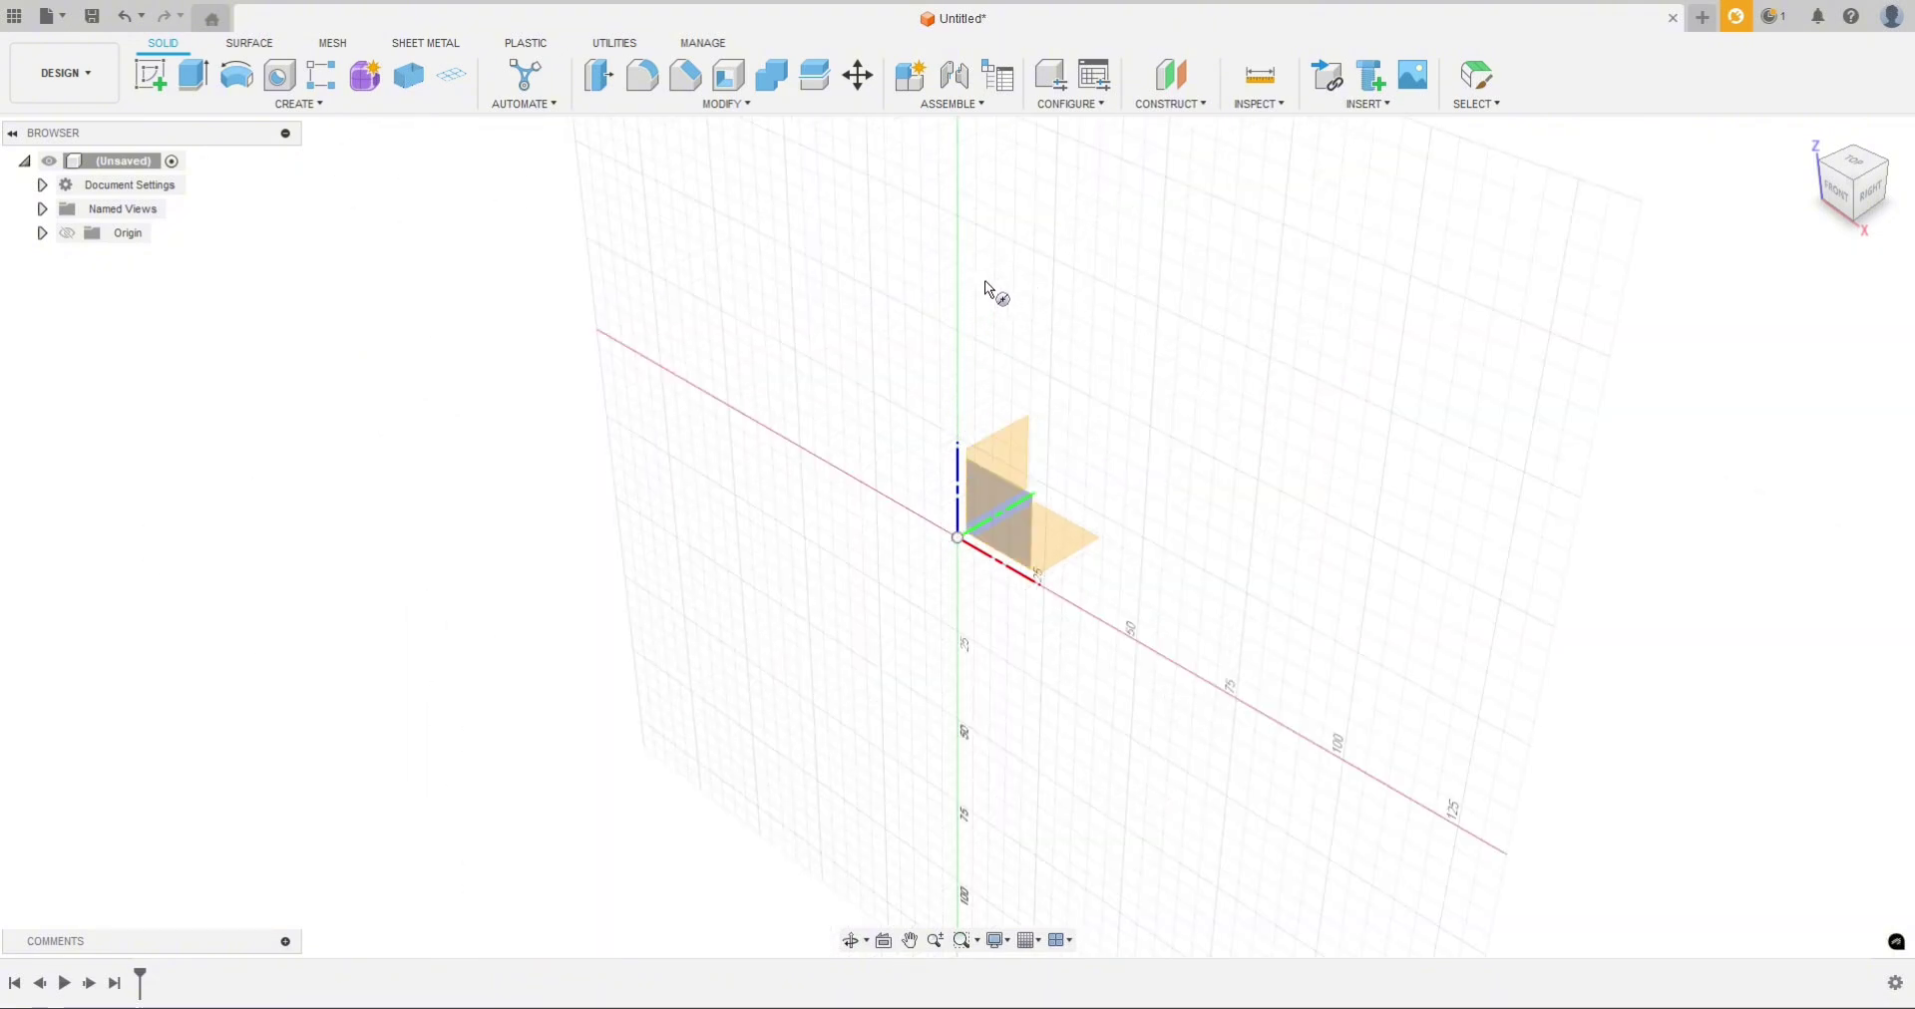
Step: Place a 30 mm diameter coil on the vertical plane at the origin, extend its height, and view it from the front
{"action": "left_click", "coordinate": [1002, 458]}
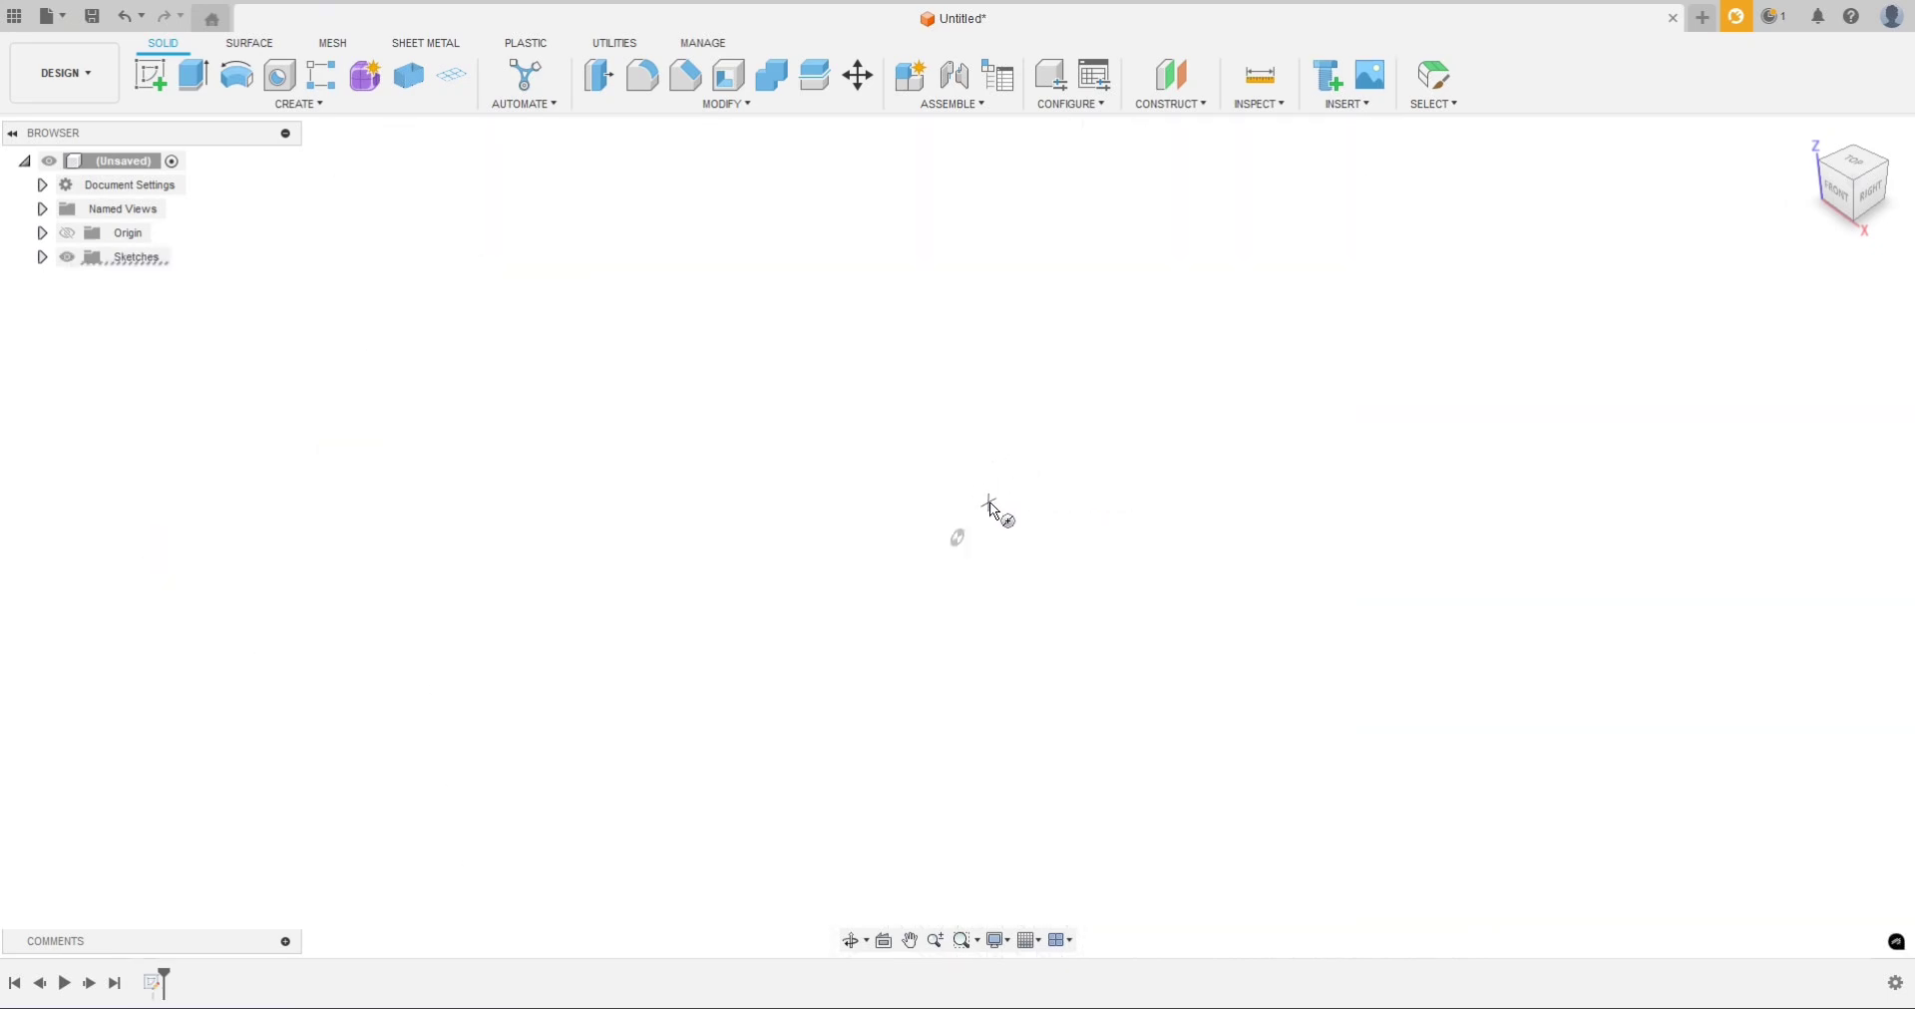
{"action": "left_click", "coordinate": [958, 539]}
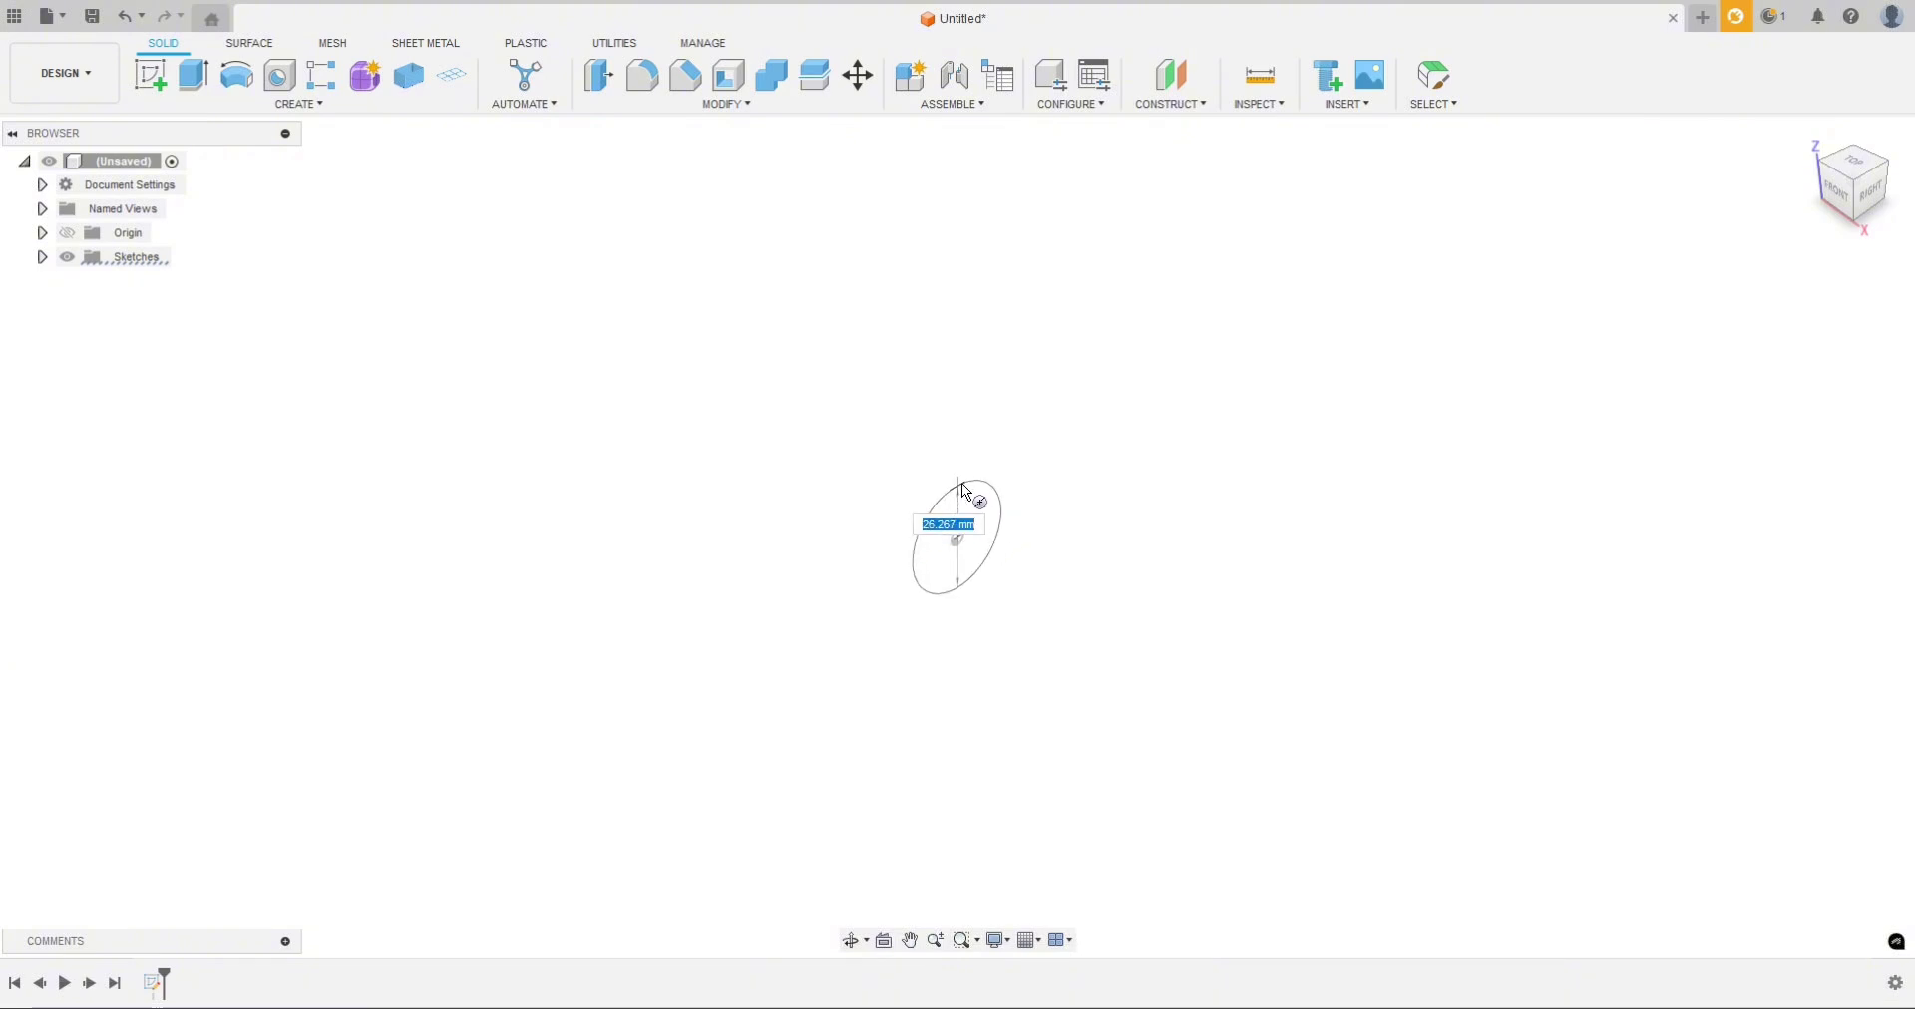
{"action": "type", "text": "30"}
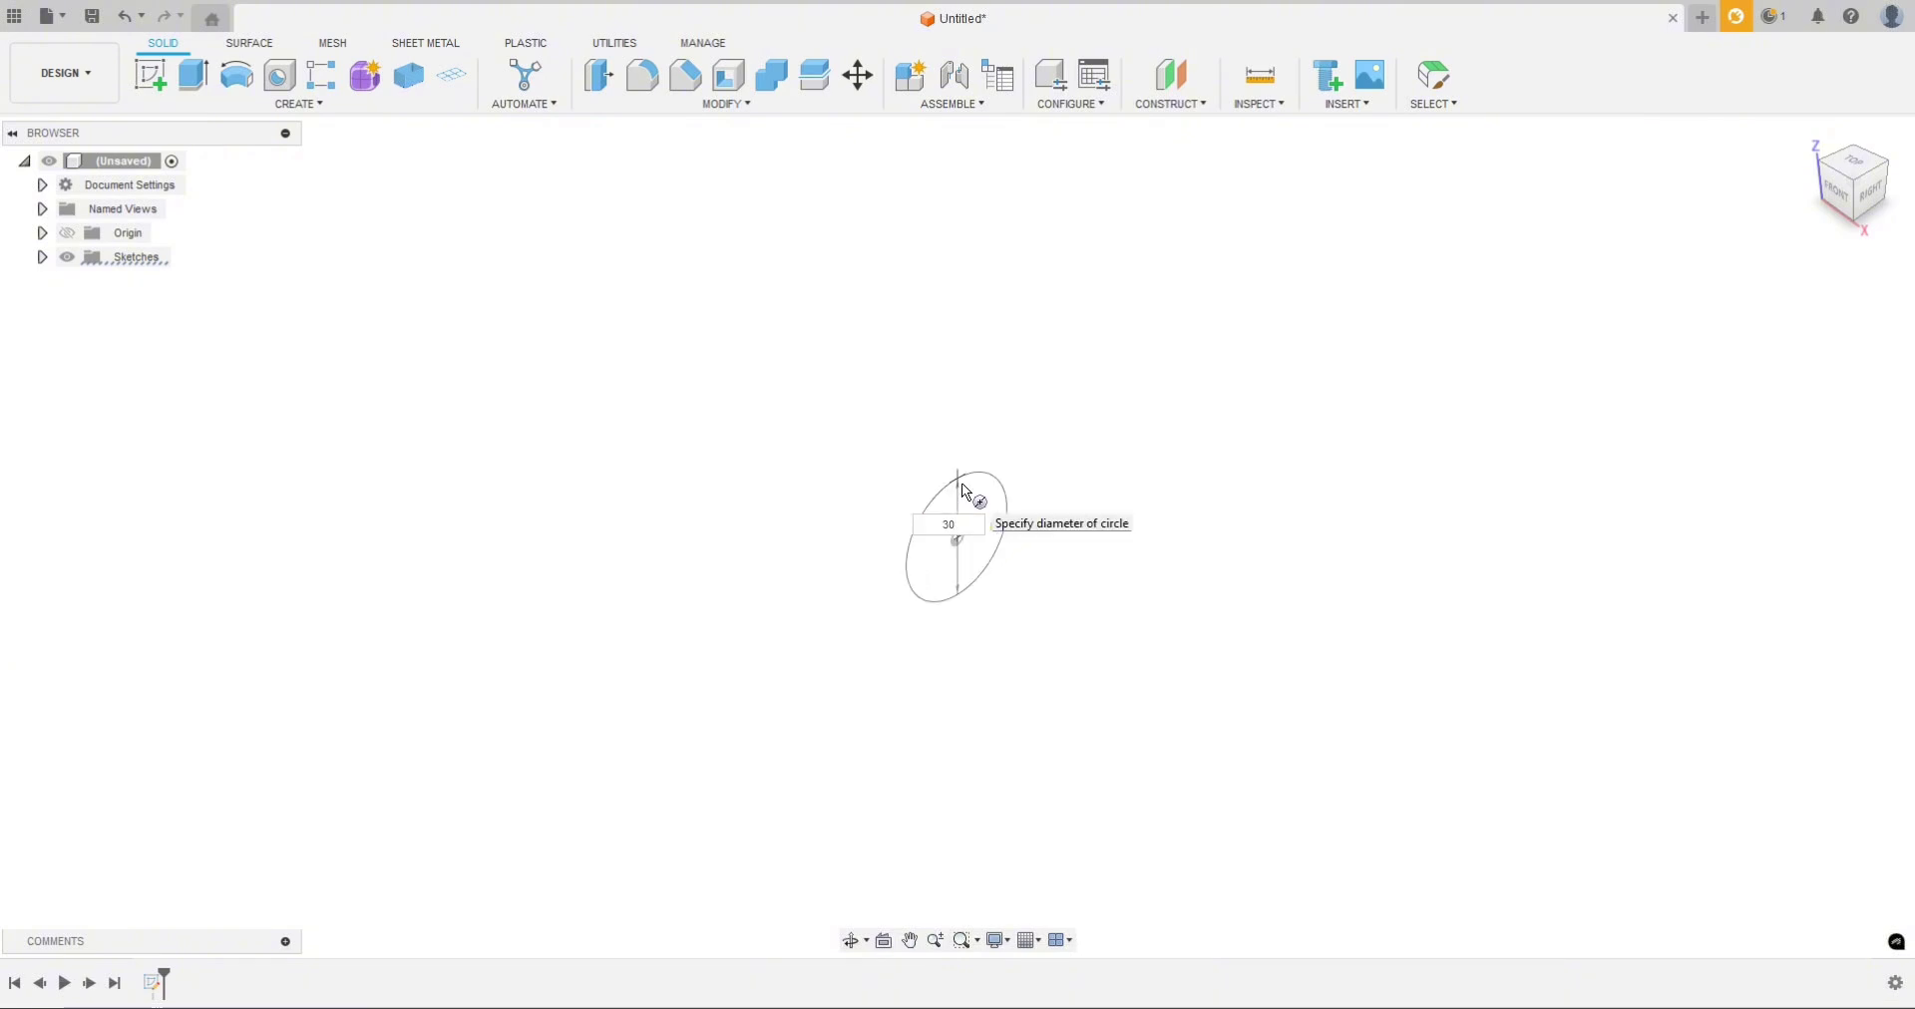
{"action": "key", "text": "Return"}
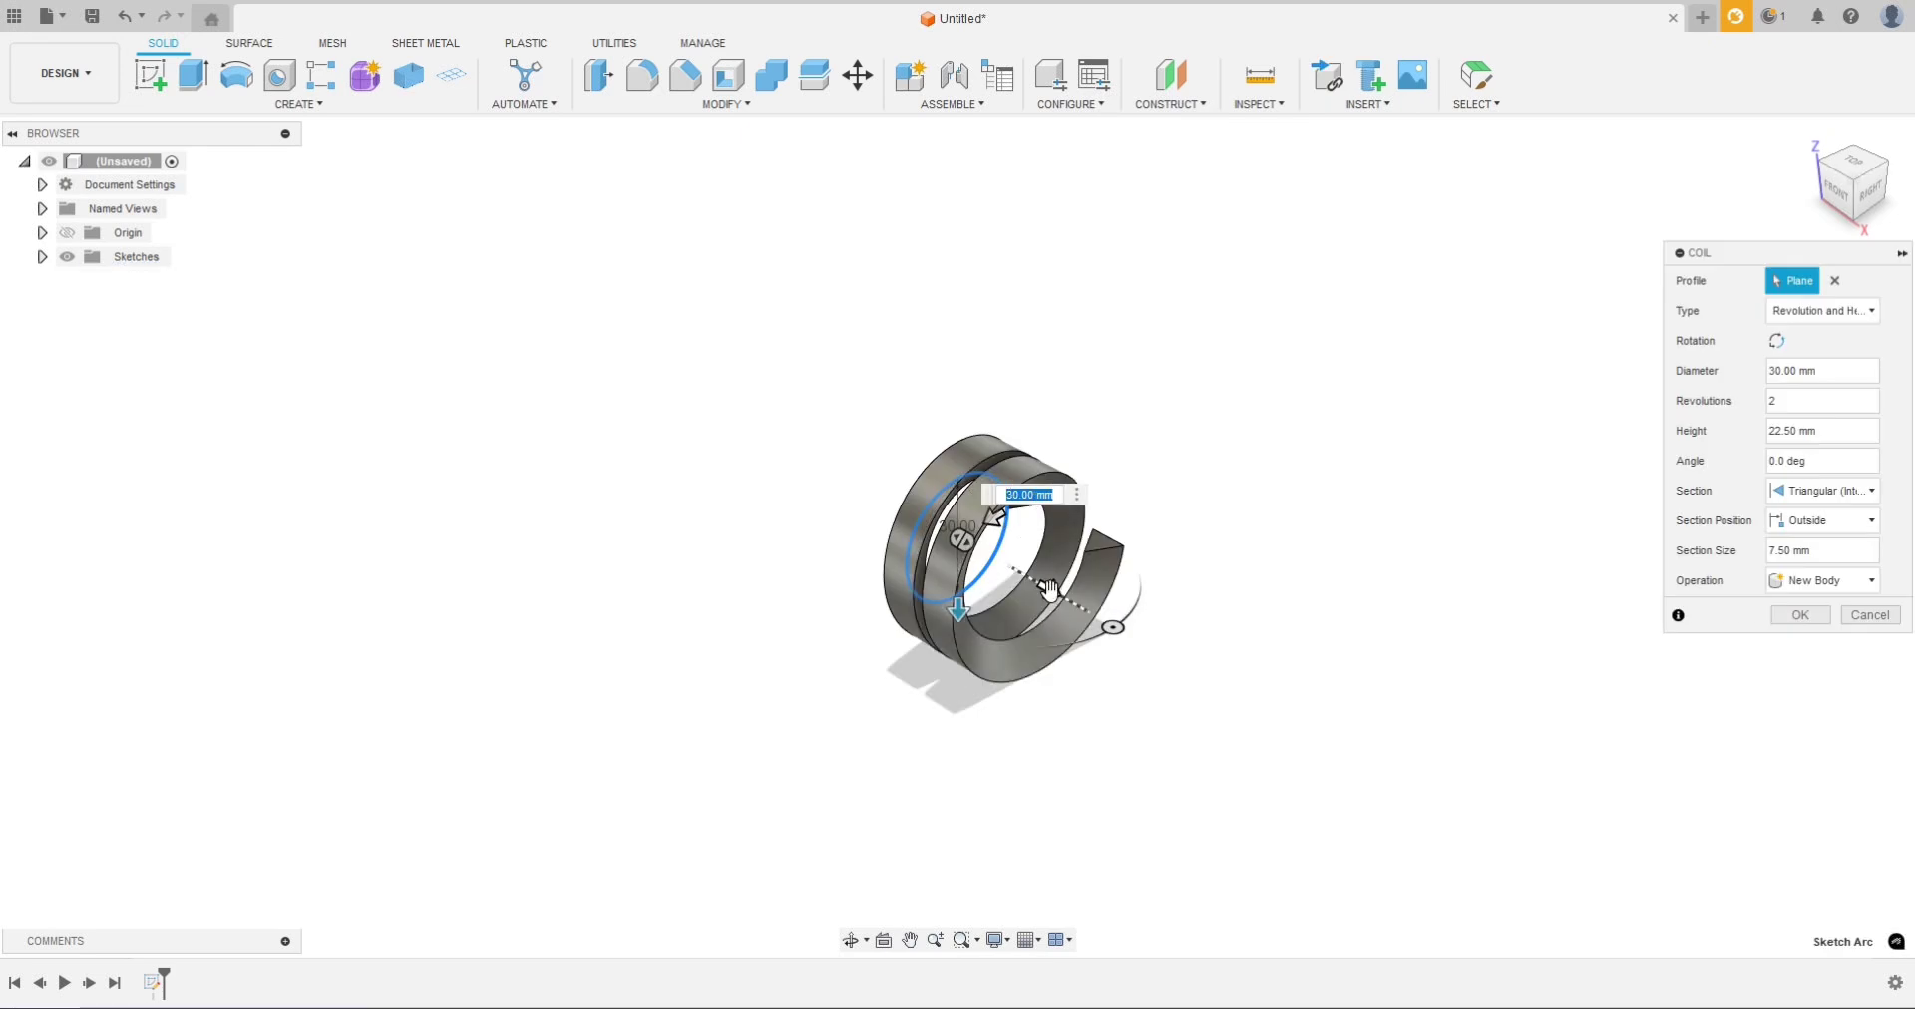
{"action": "left_click_drag", "start_coordinate": [1051, 590], "coordinate": [1252, 726]}
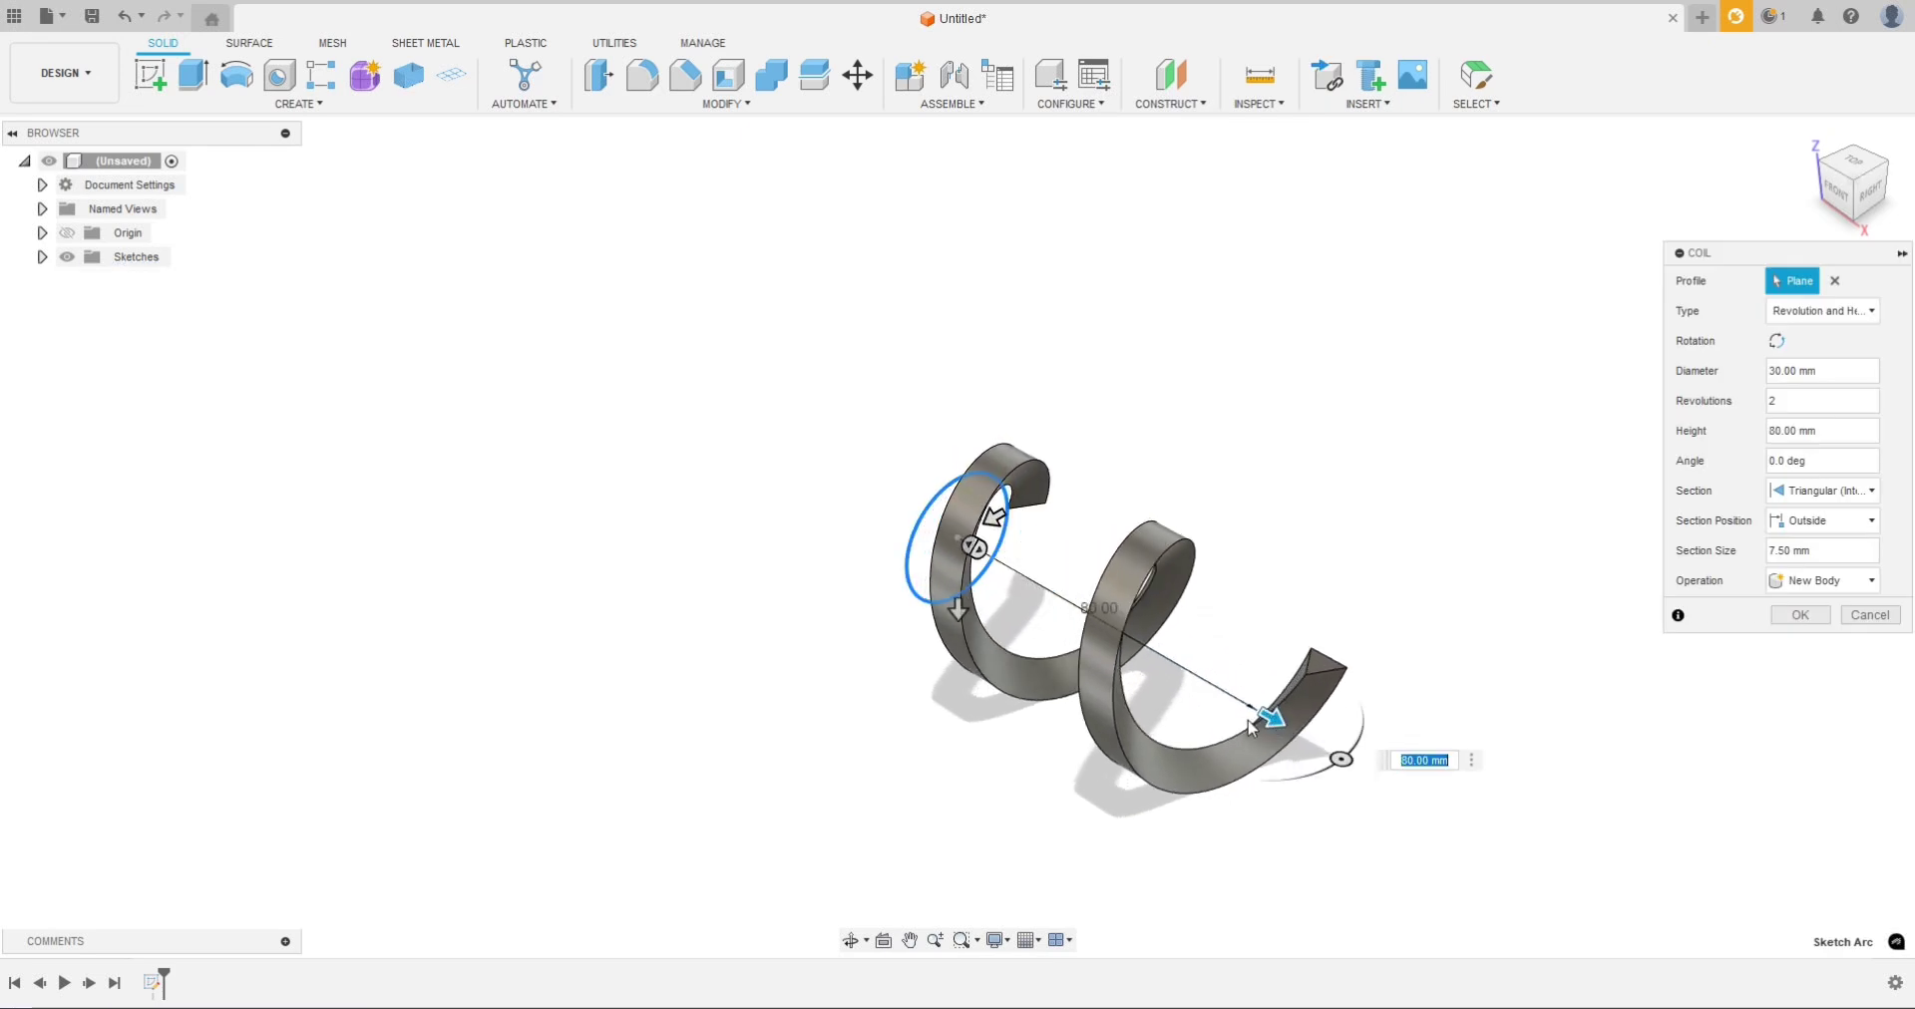
{"action": "middle_click_drag", "start_coordinate": [929, 801], "coordinate": [1013, 774], "text": "shift"}
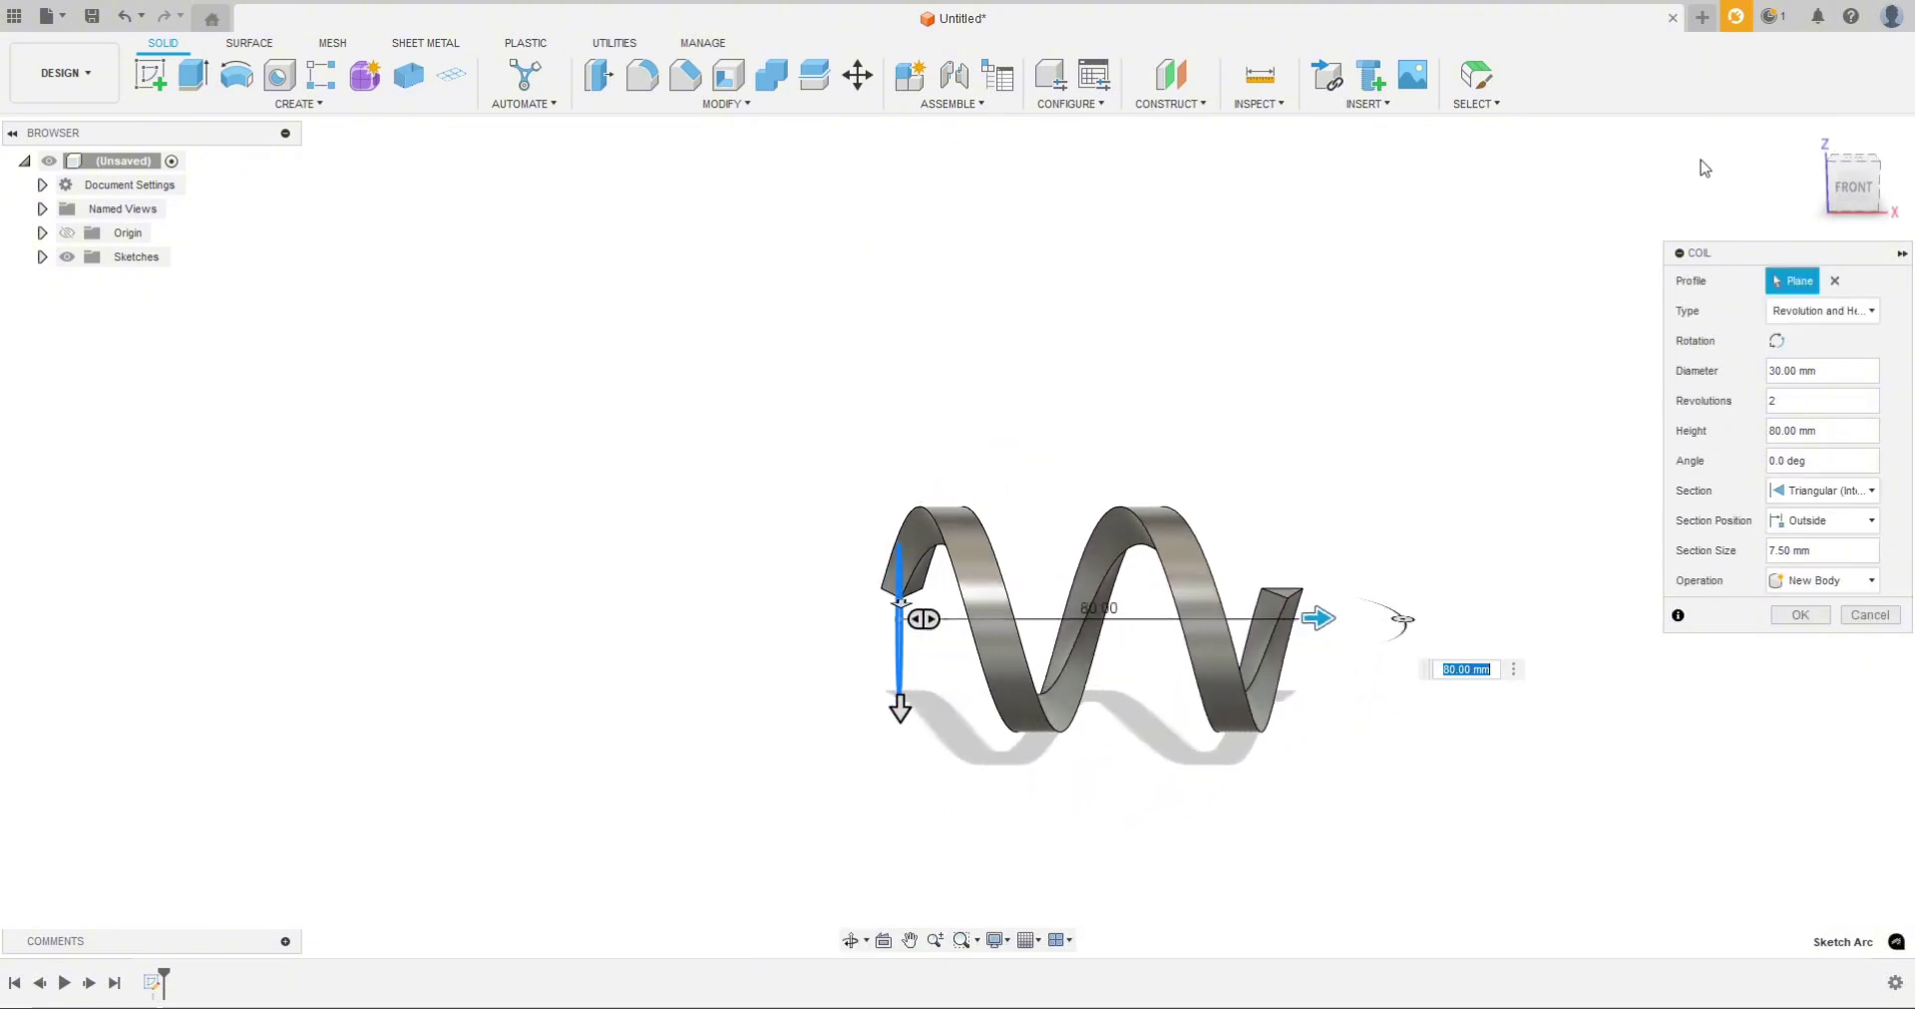
{"action": "left_click", "coordinate": [1846, 188]}
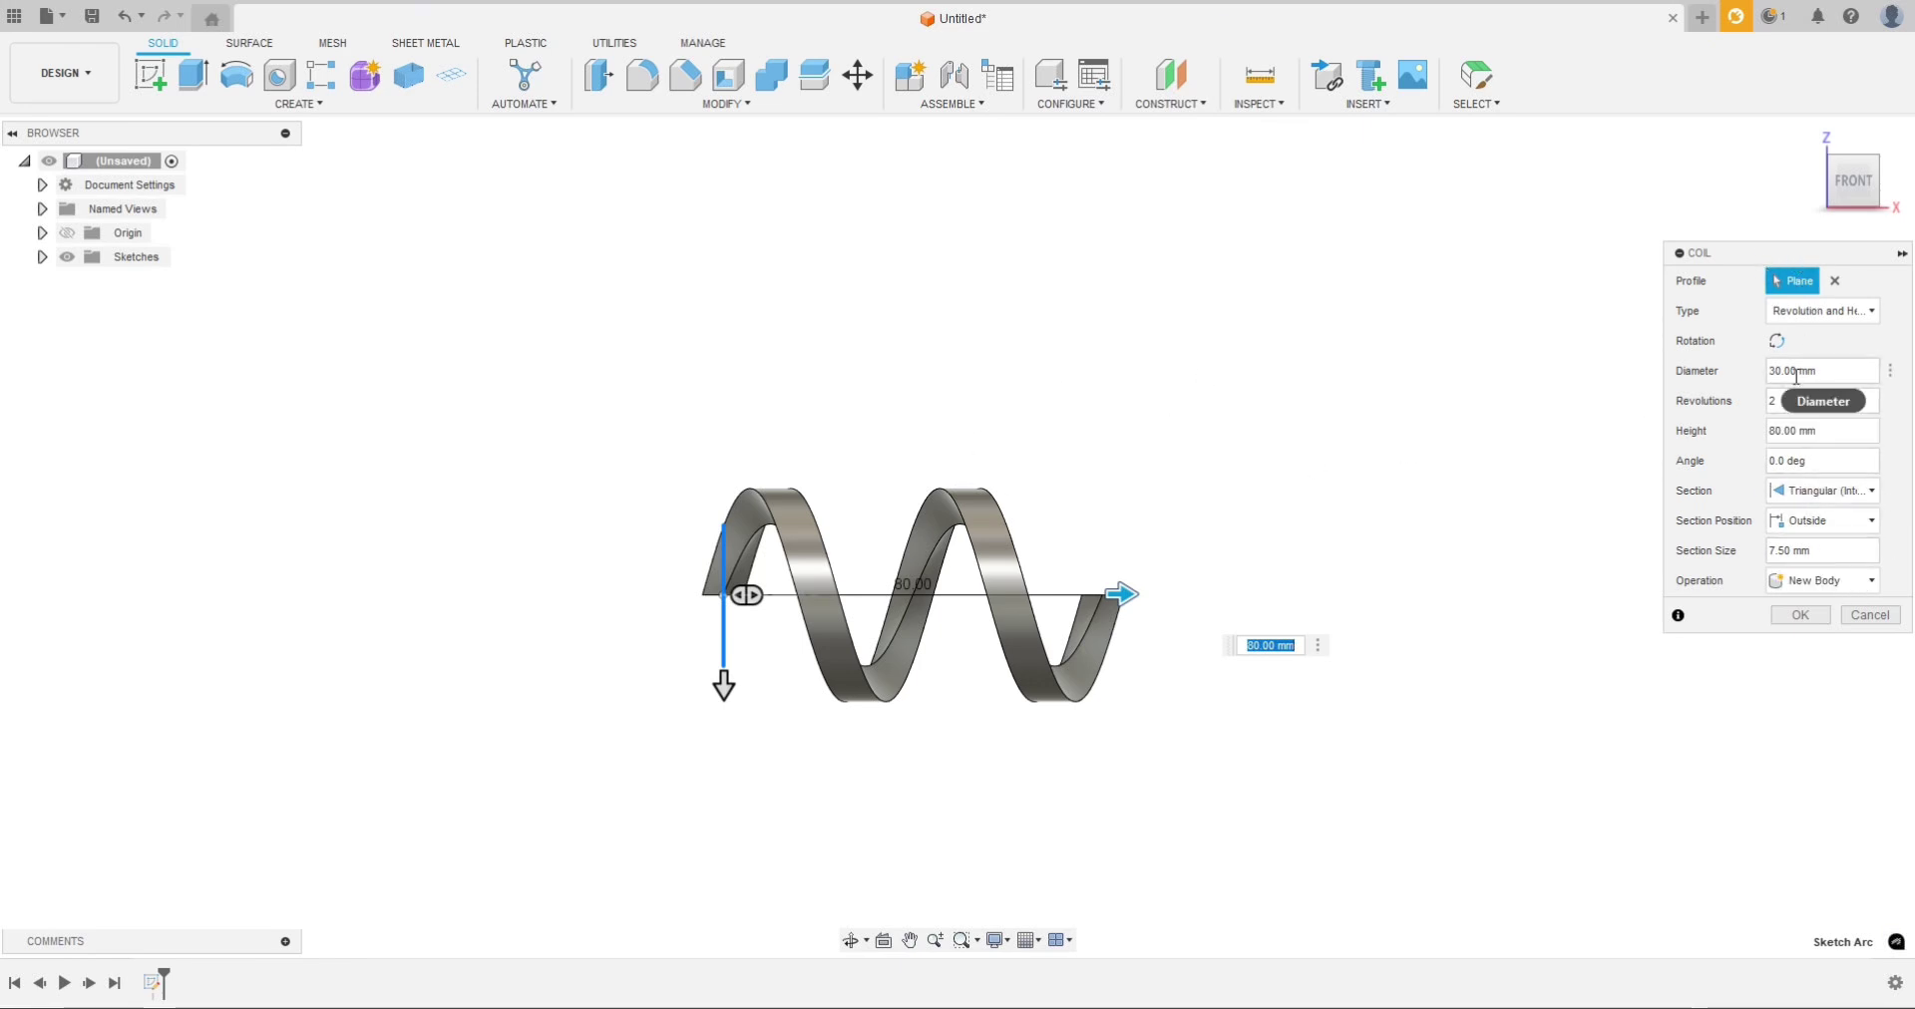
Step: Give the coil a circular section centred on the path and view it end-on
{"action": "left_click", "coordinate": [1808, 499]}
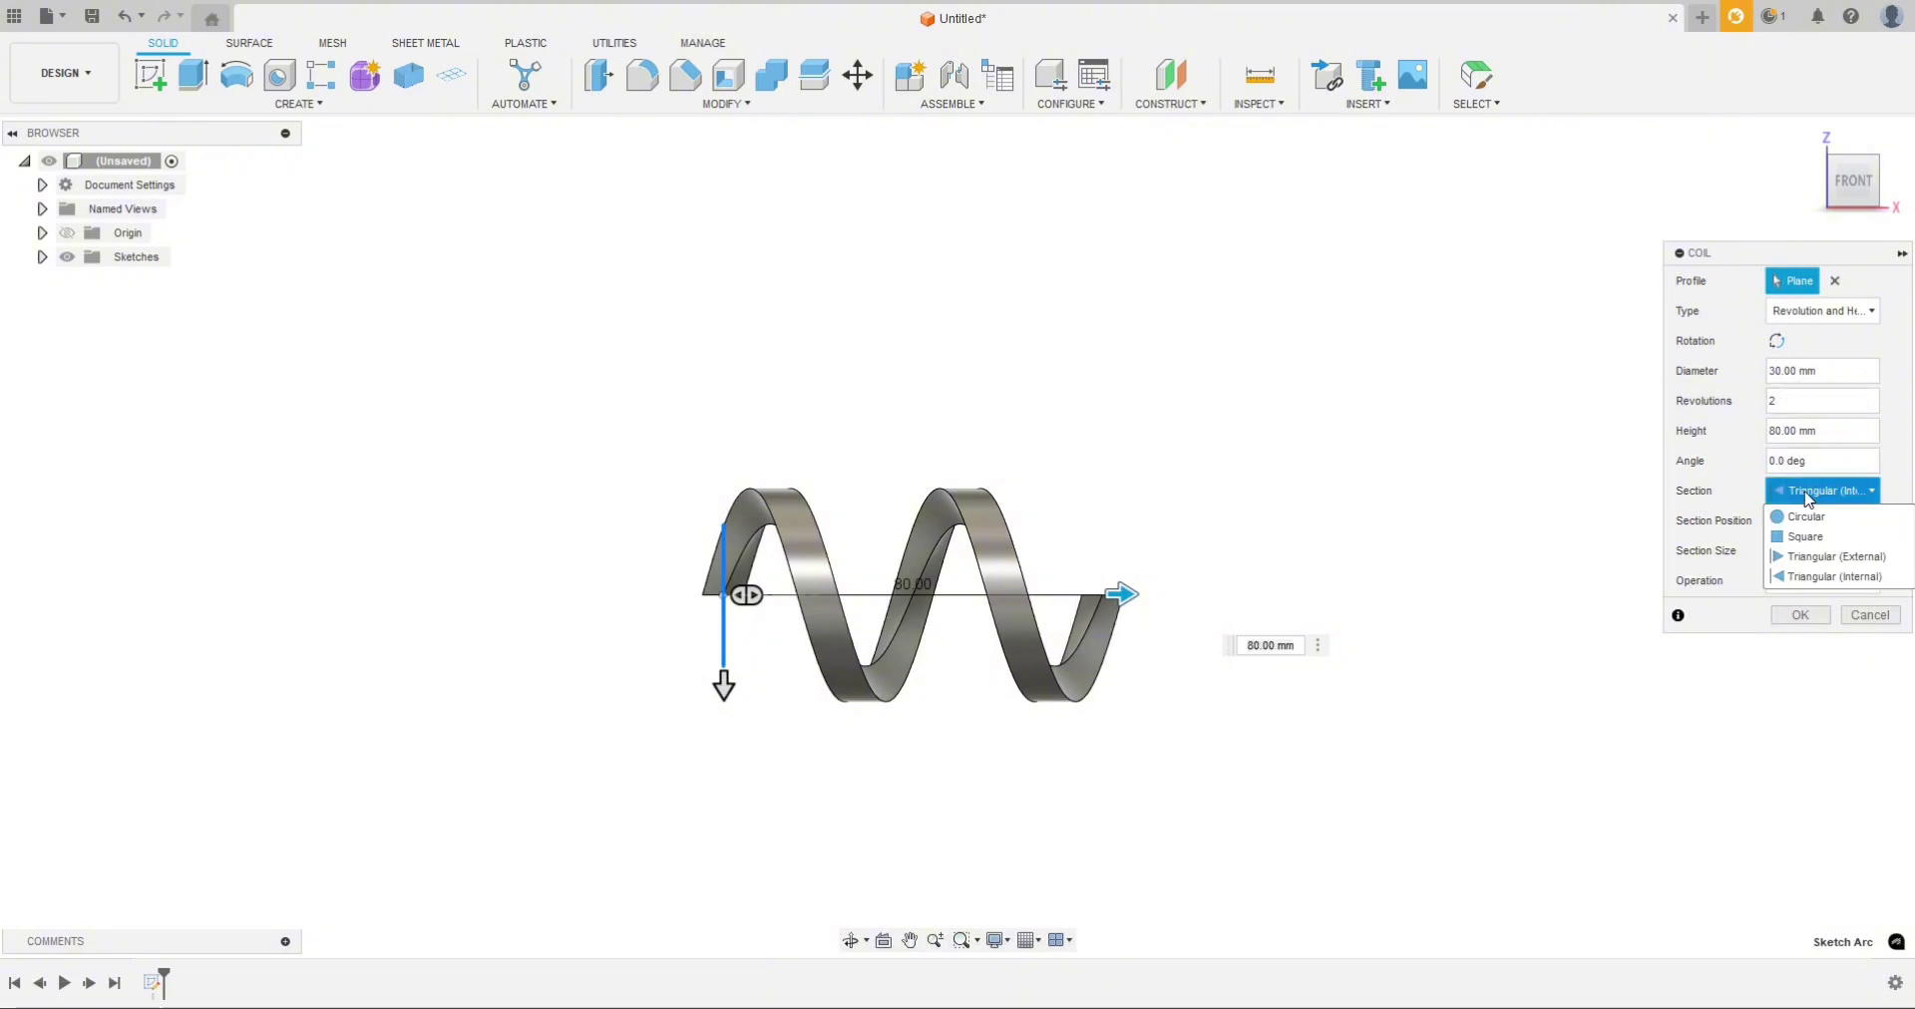
{"action": "left_click", "coordinate": [1803, 511]}
{"action": "left_click", "coordinate": [1813, 522]}
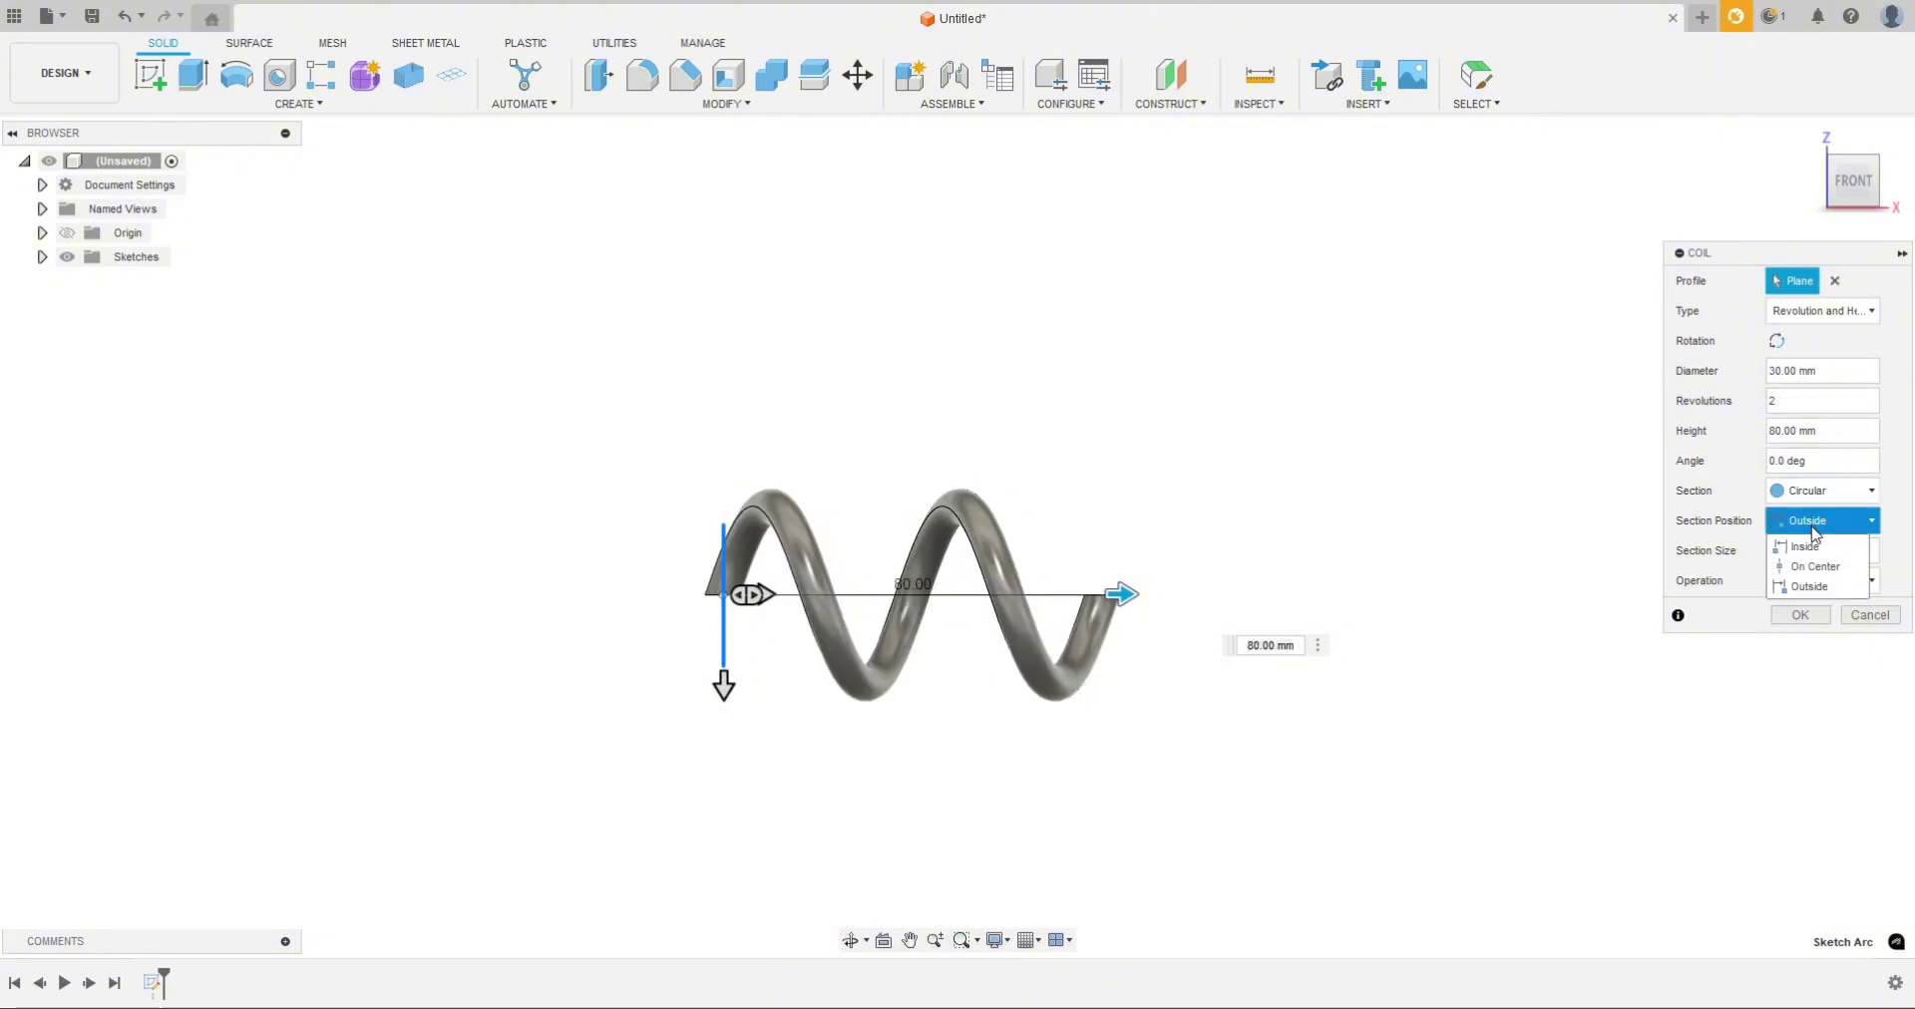
{"action": "left_click", "coordinate": [1813, 567]}
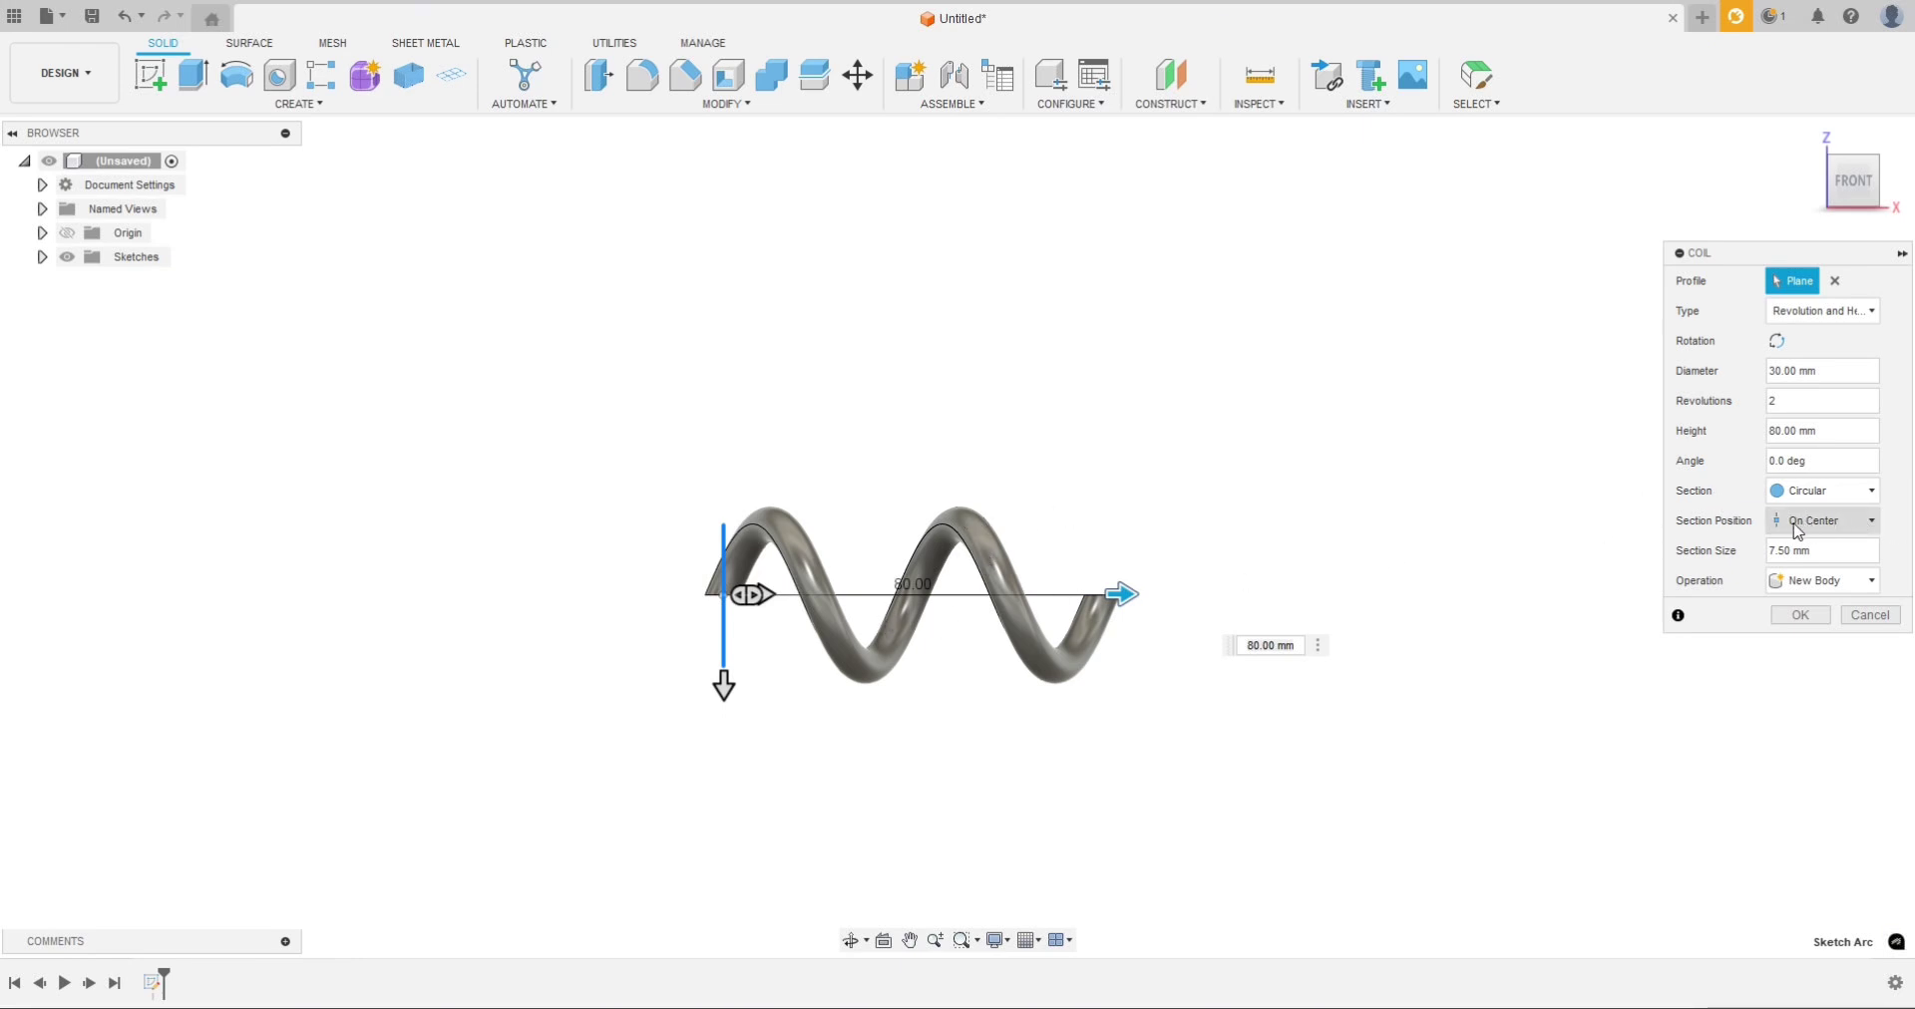
{"action": "middle_click_drag", "start_coordinate": [1423, 550], "coordinate": [1853, 190], "text": "shift"}
{"action": "left_click", "coordinate": [1853, 189]}
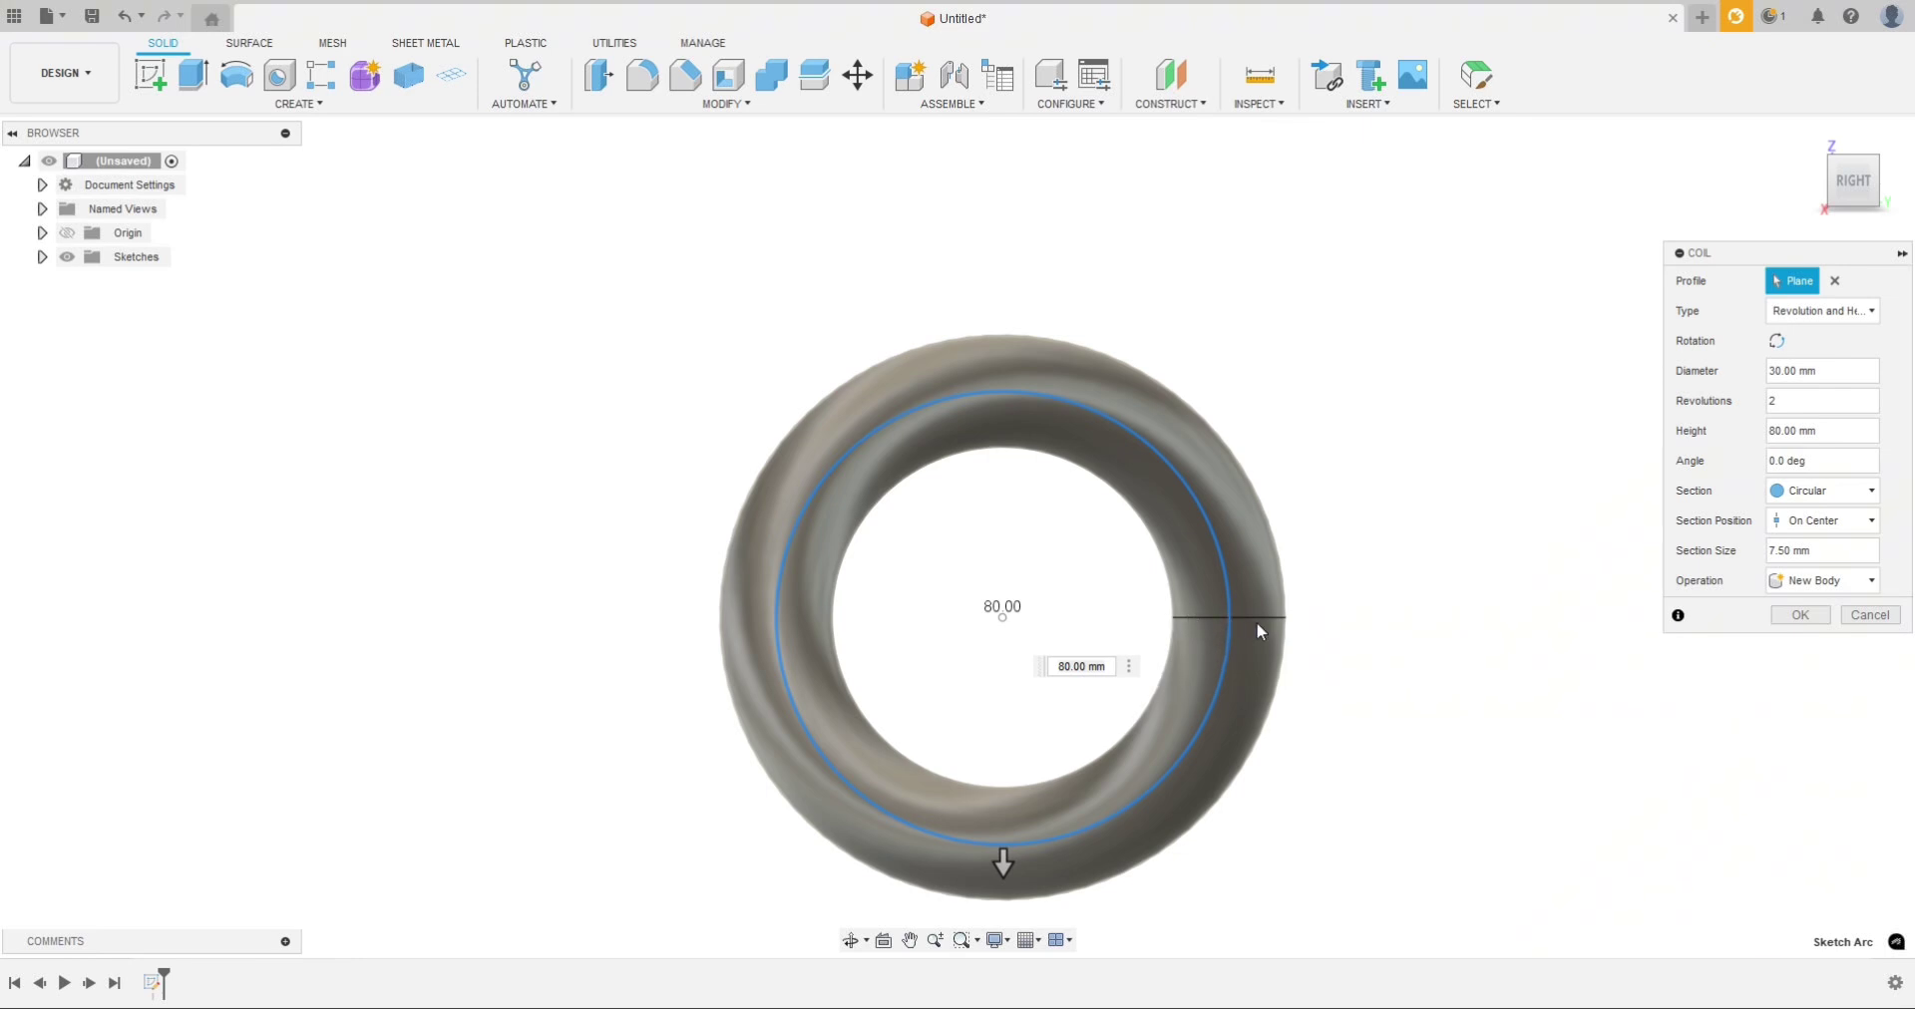
Step: Try the Outside position, return to On Center, and set Section Size to 5 mm
{"action": "left_click", "coordinate": [1832, 520]}
{"action": "left_click", "coordinate": [1809, 587]}
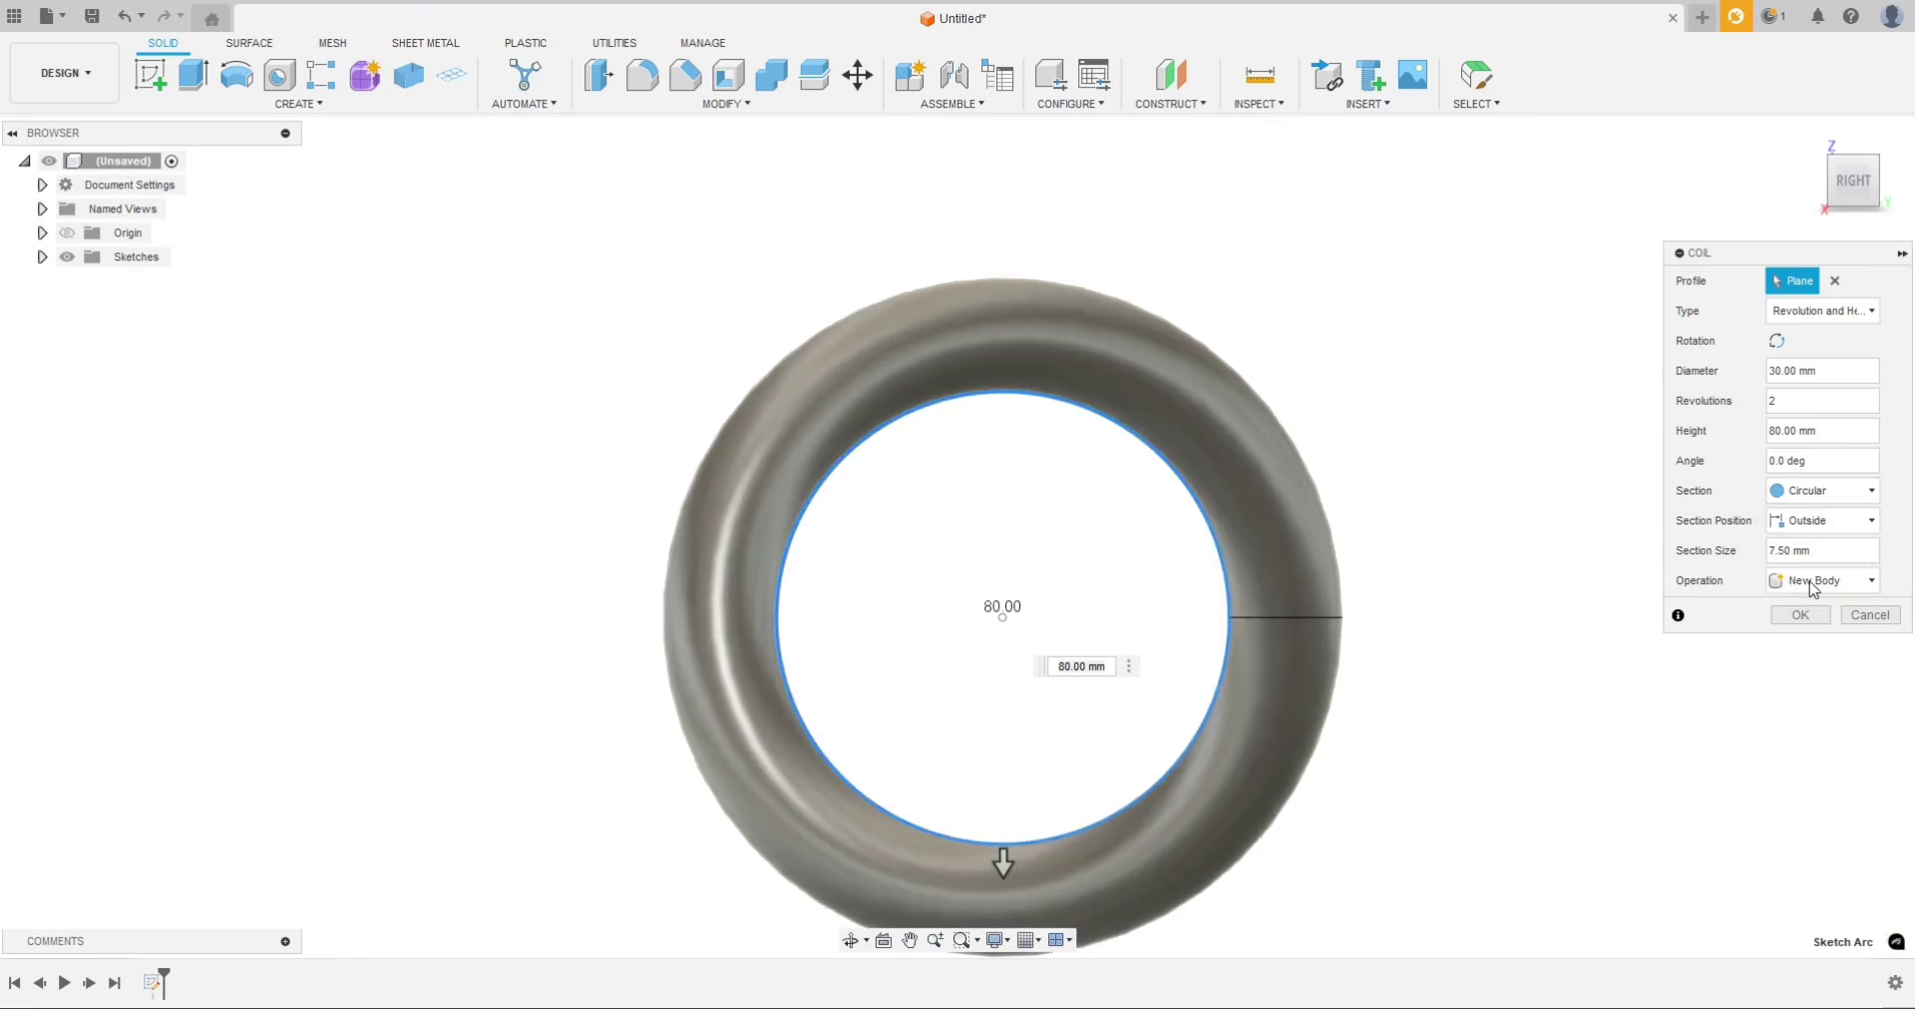
{"action": "left_click", "coordinate": [1829, 521]}
{"action": "left_click", "coordinate": [1815, 566]}
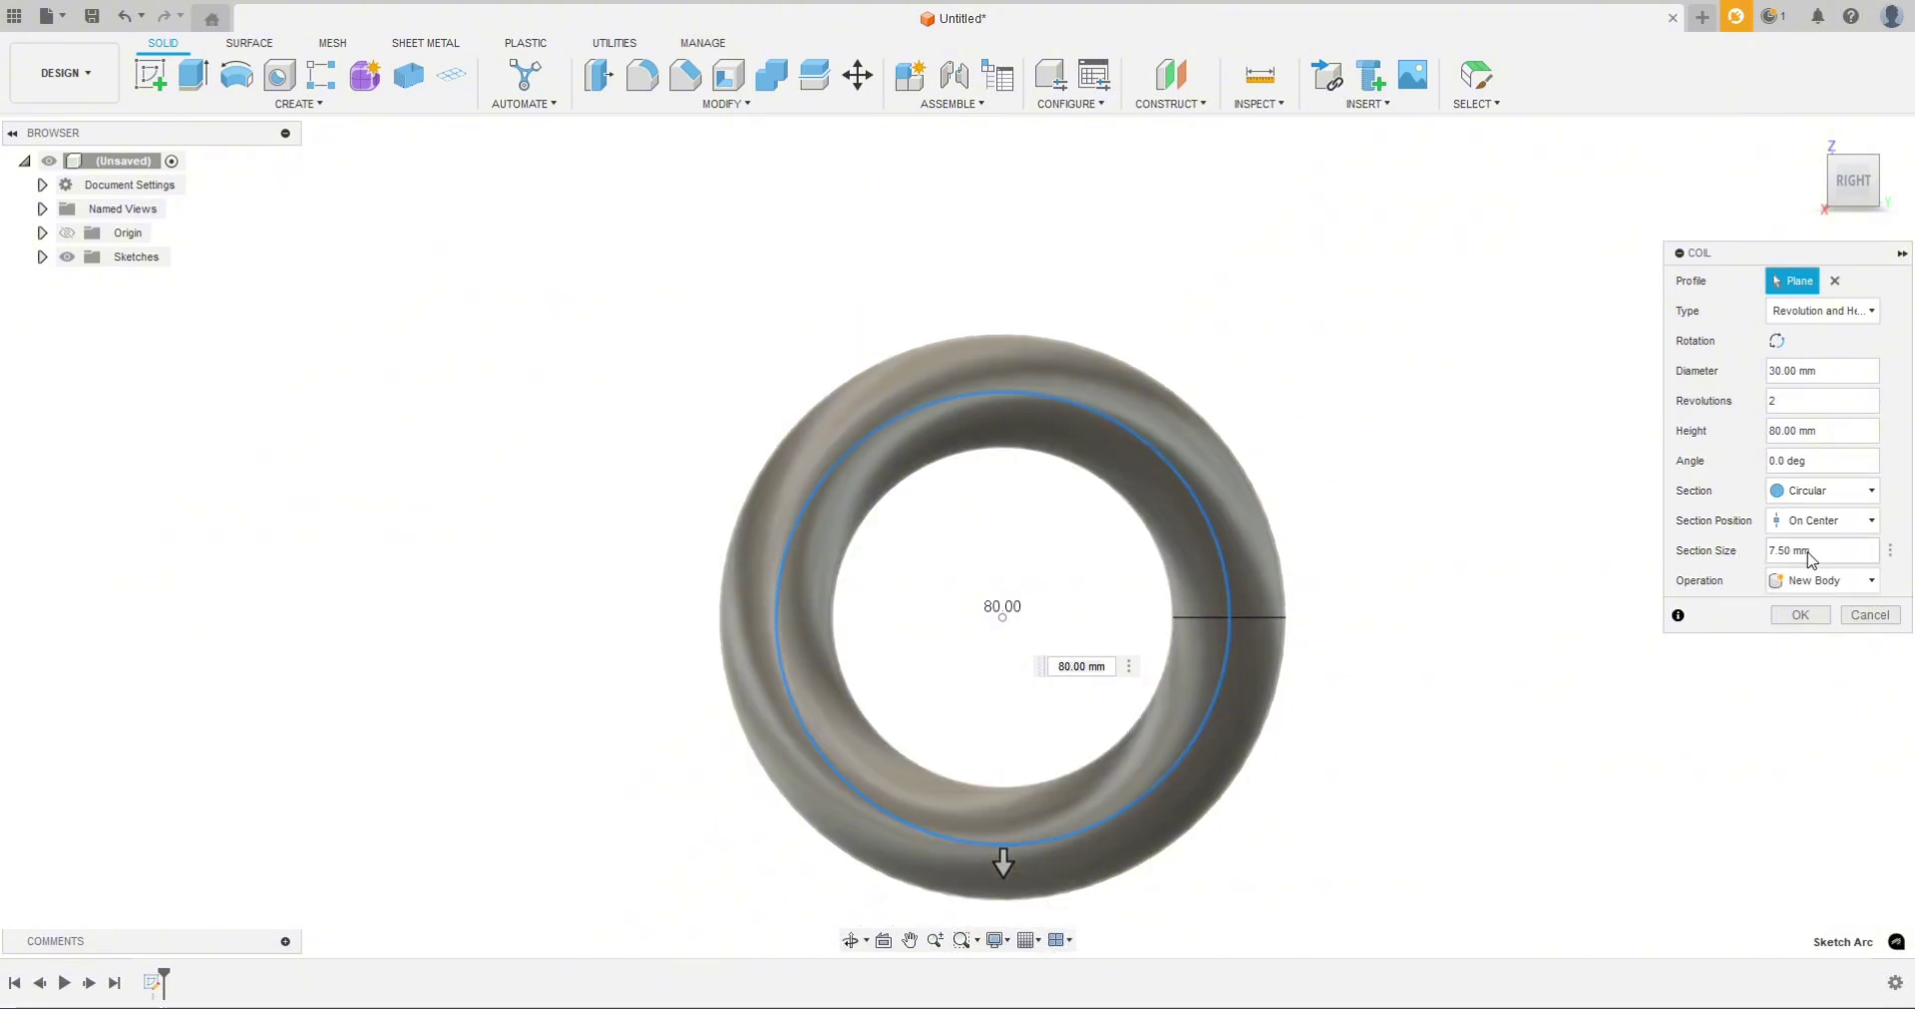
{"action": "double_click", "coordinate": [1783, 551]}
{"action": "type", "text": "5"}
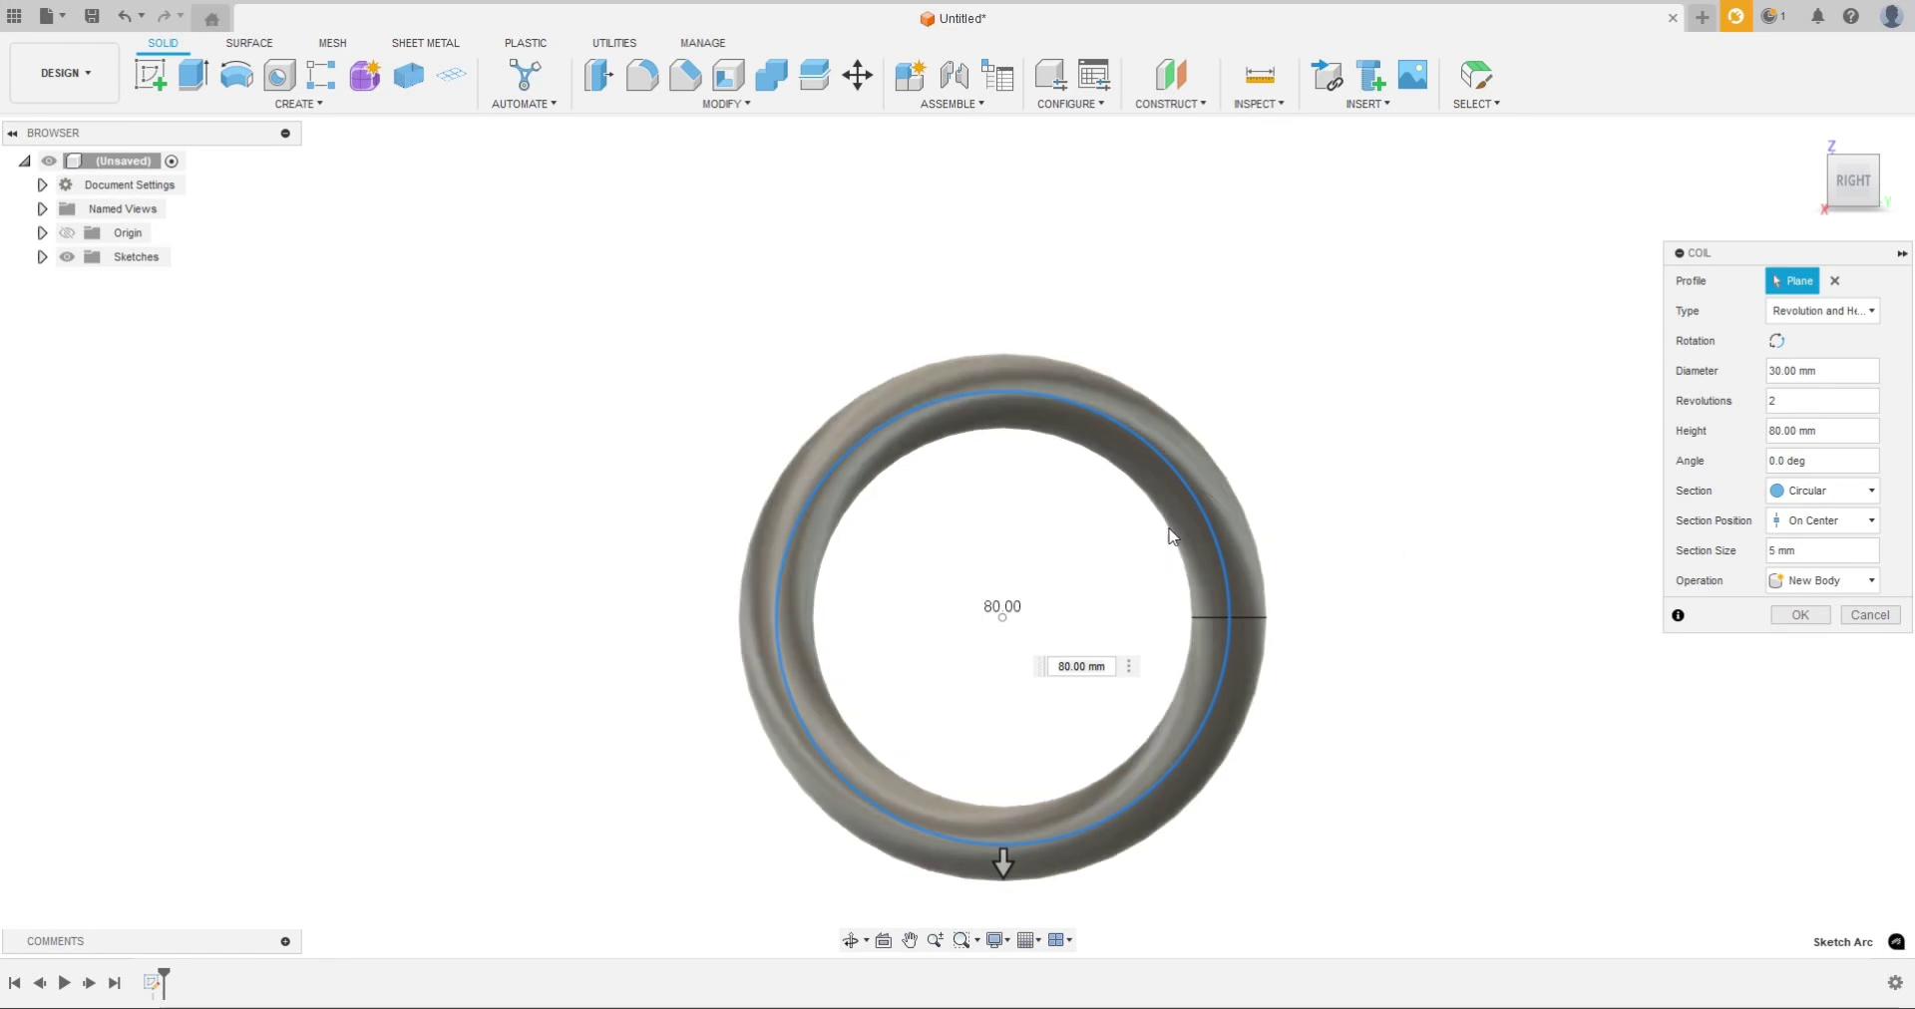
Step: Switch the coil section to Triangular (Internal) and inspect it from several angles
{"action": "middle_click_drag", "start_coordinate": [649, 475], "coordinate": [975, 670], "text": "shift"}
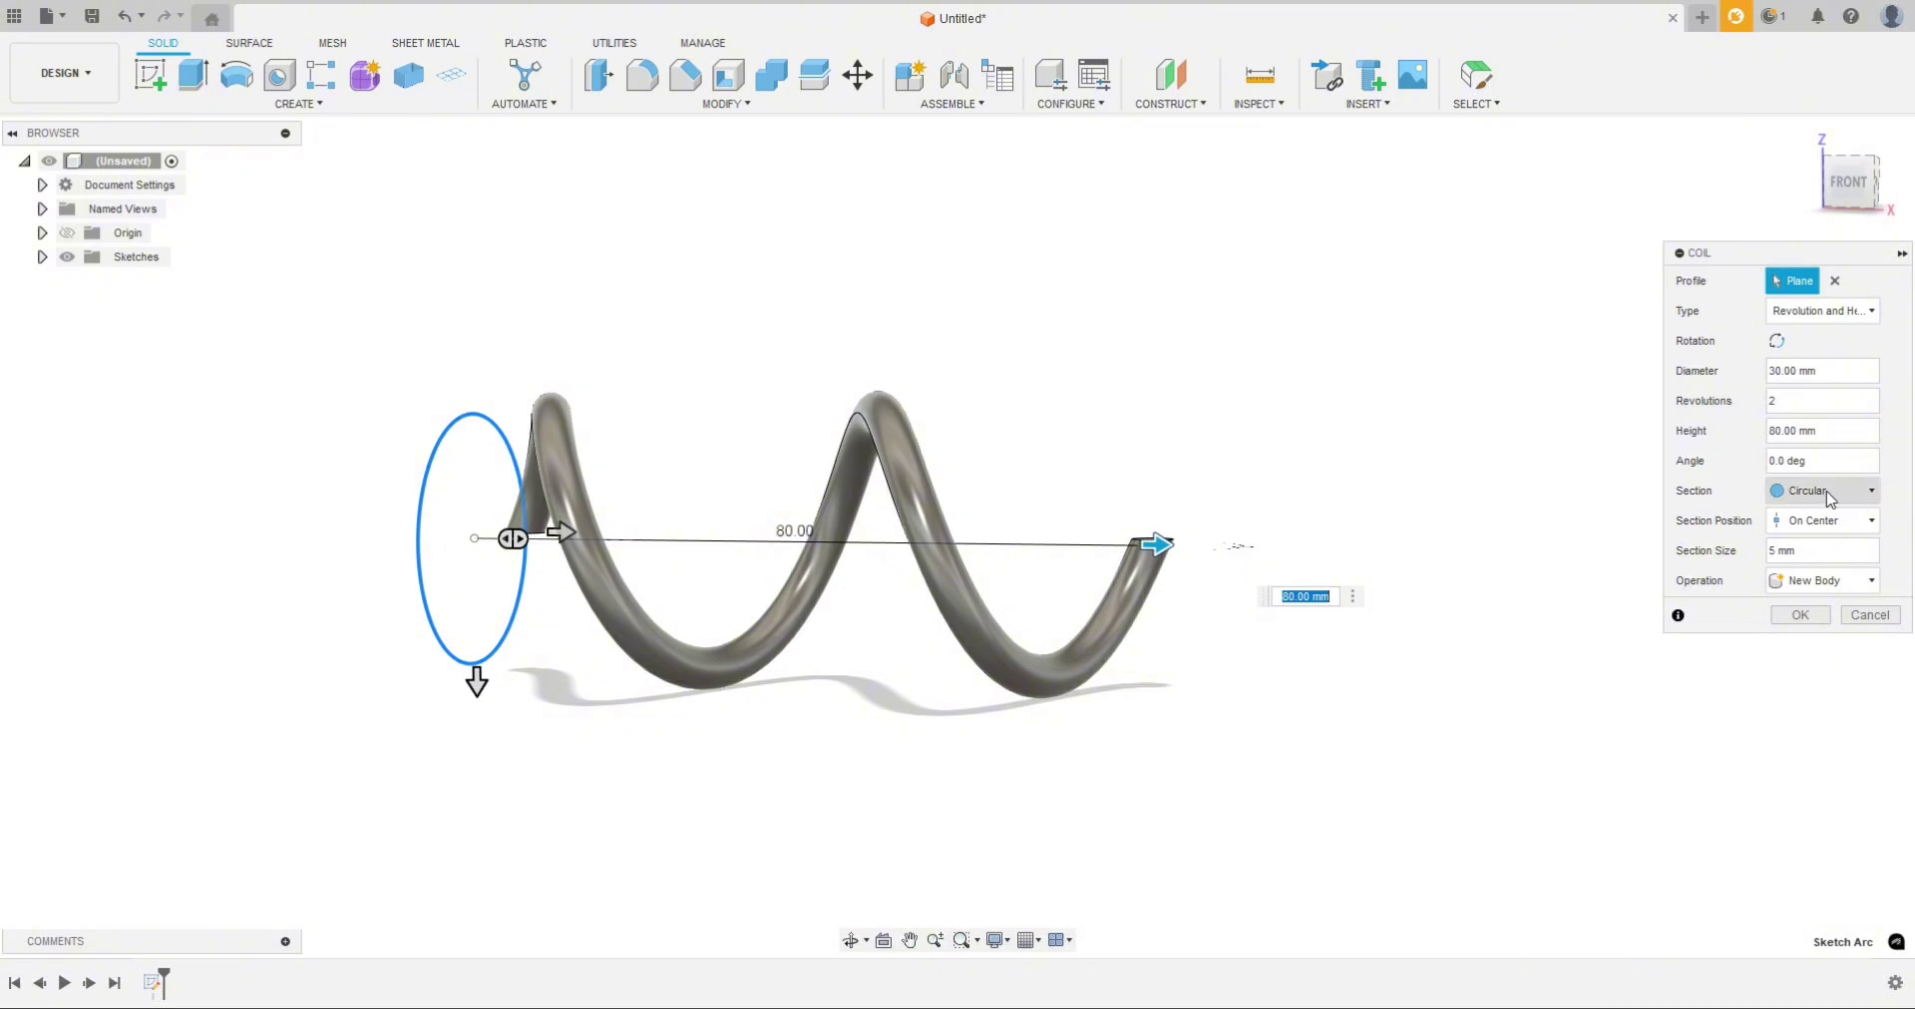
{"action": "left_click", "coordinate": [1861, 493]}
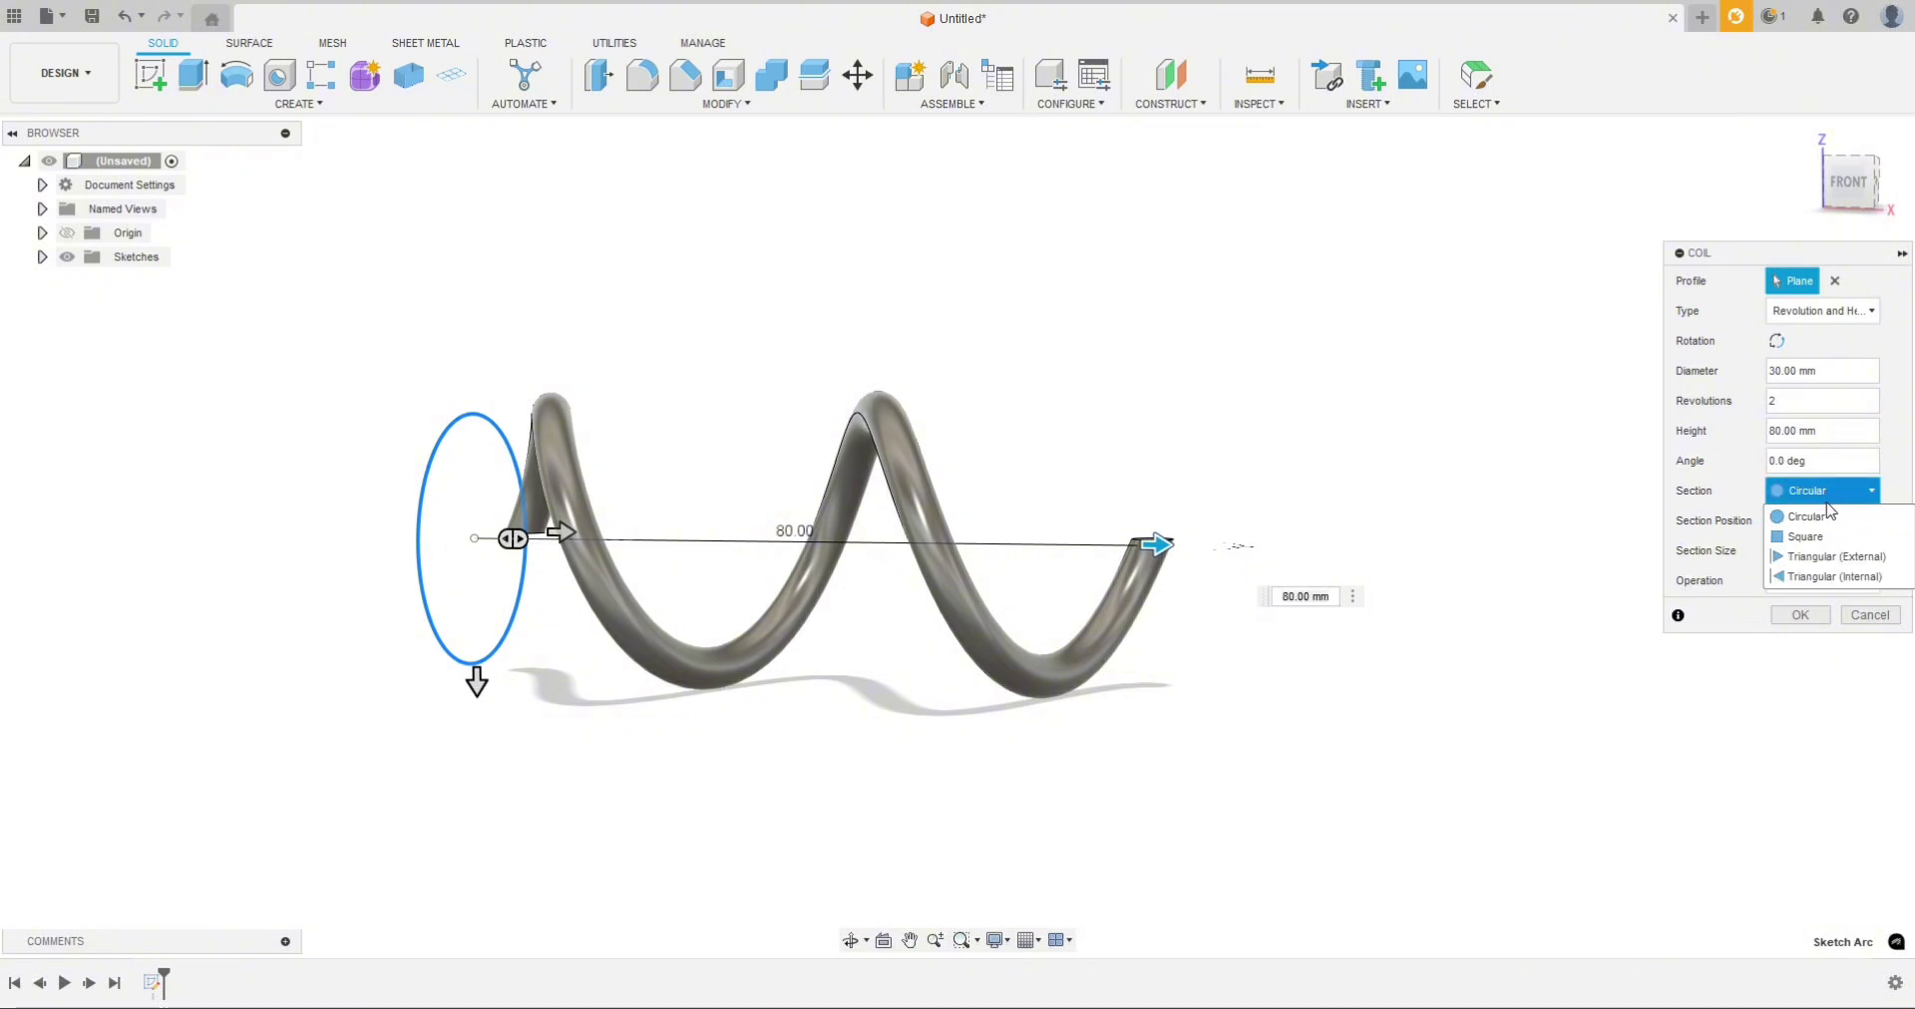
{"action": "left_click", "coordinate": [1820, 577]}
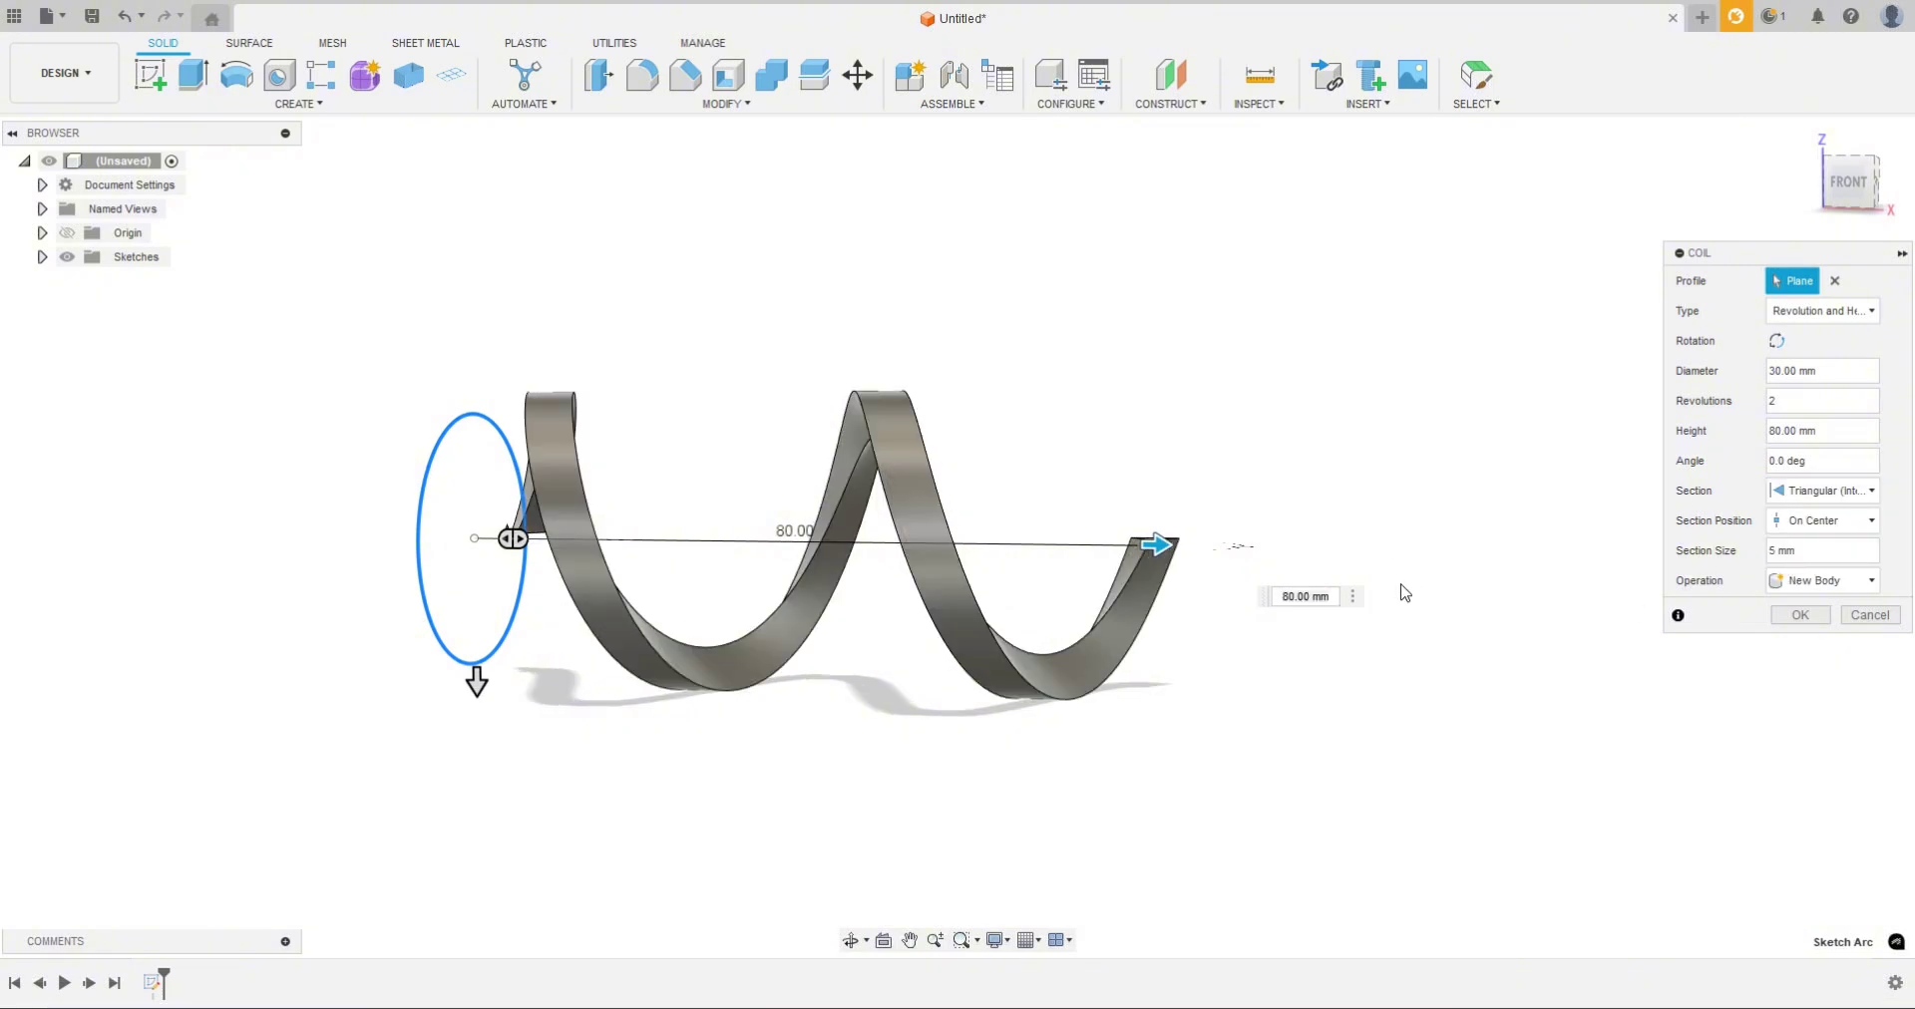
{"action": "middle_click_drag", "start_coordinate": [1409, 566], "coordinate": [1049, 714], "text": "shift"}
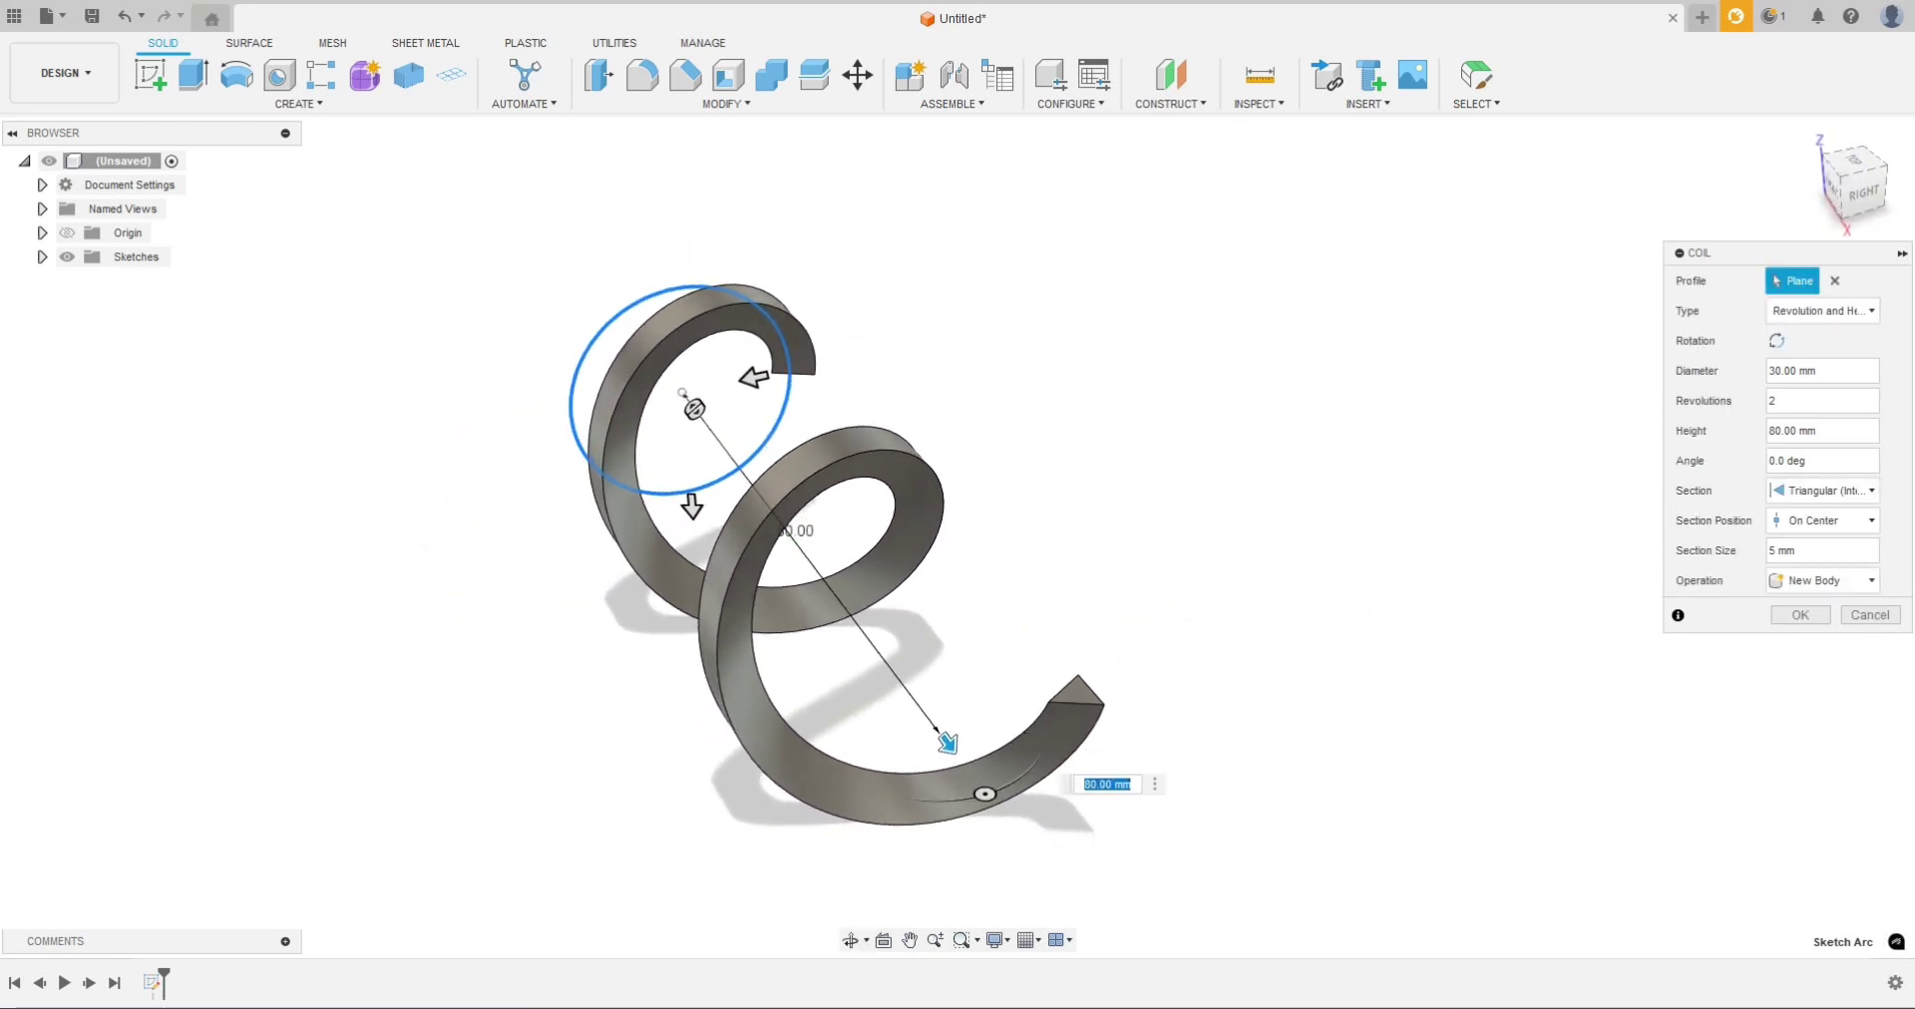
{"action": "left_click", "coordinate": [1862, 195]}
{"action": "scroll", "coordinate": [691, 384], "scroll_direction": "up", "scroll_amount": 5}
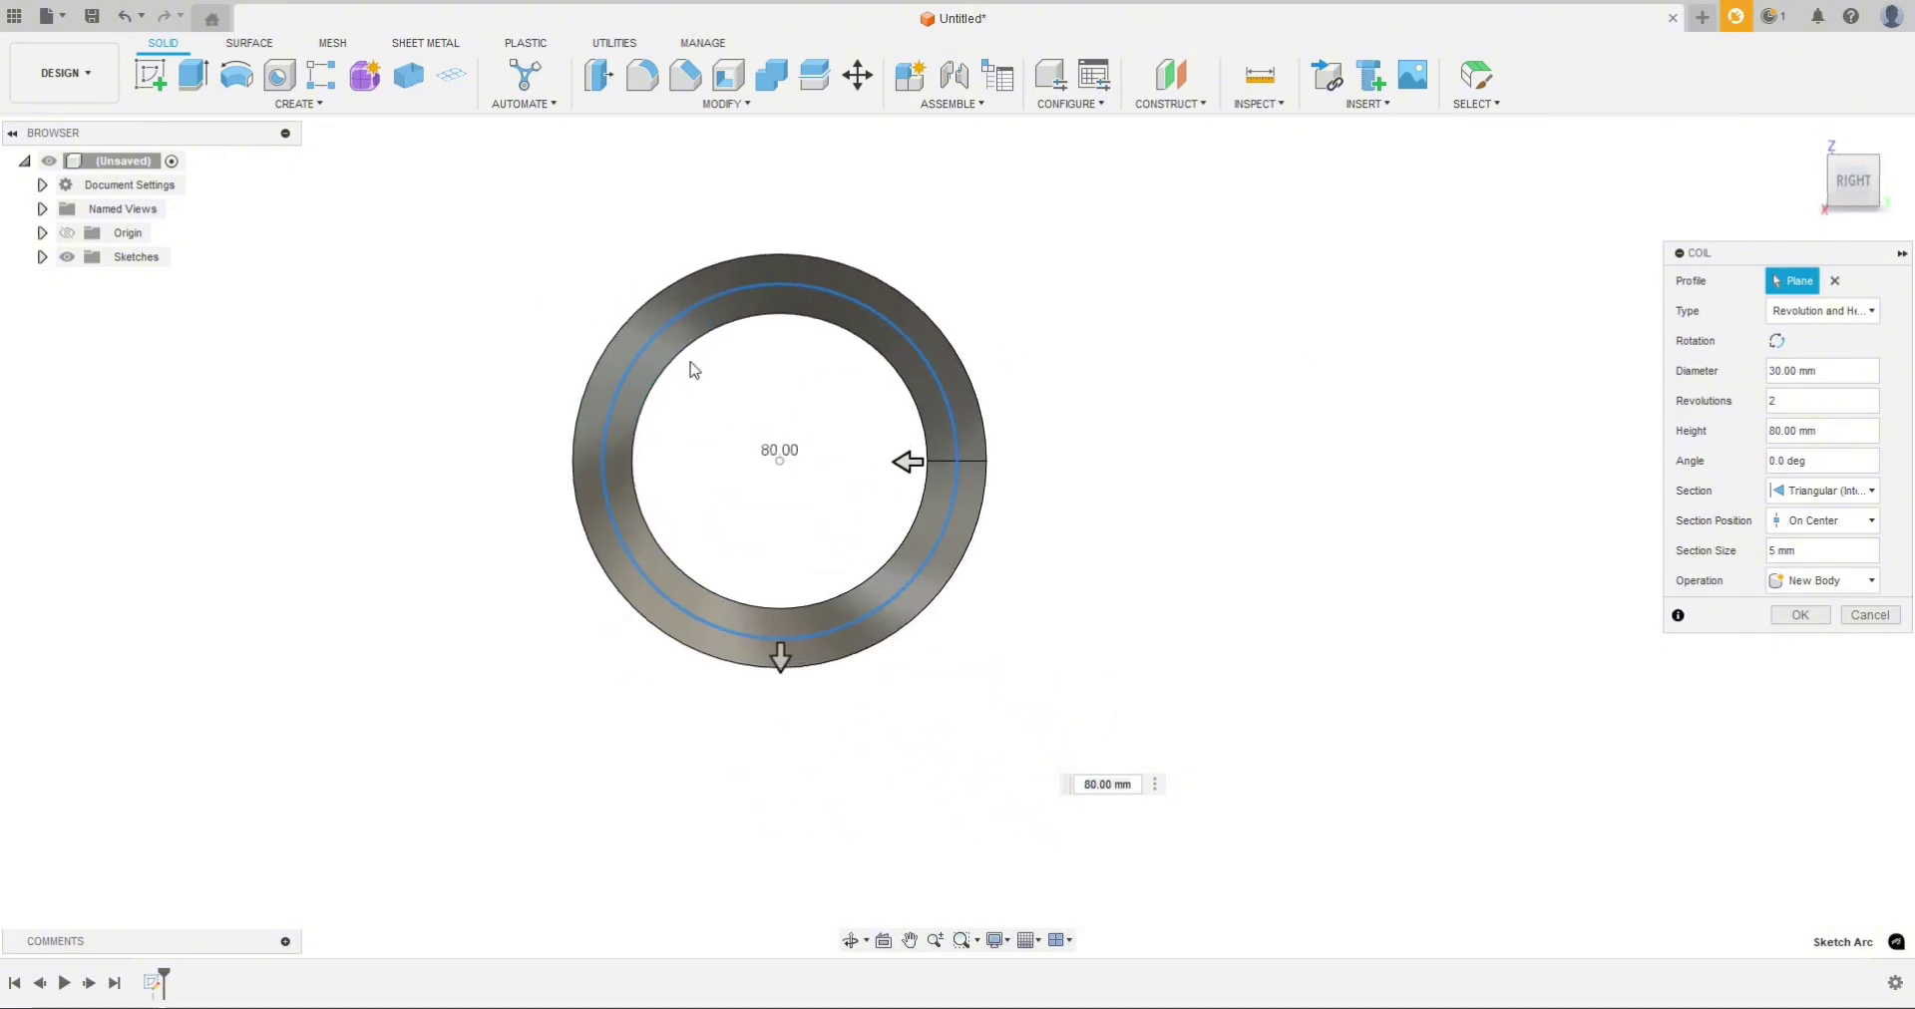
{"action": "middle_click_drag", "start_coordinate": [615, 458], "coordinate": [864, 513], "text": "shift"}
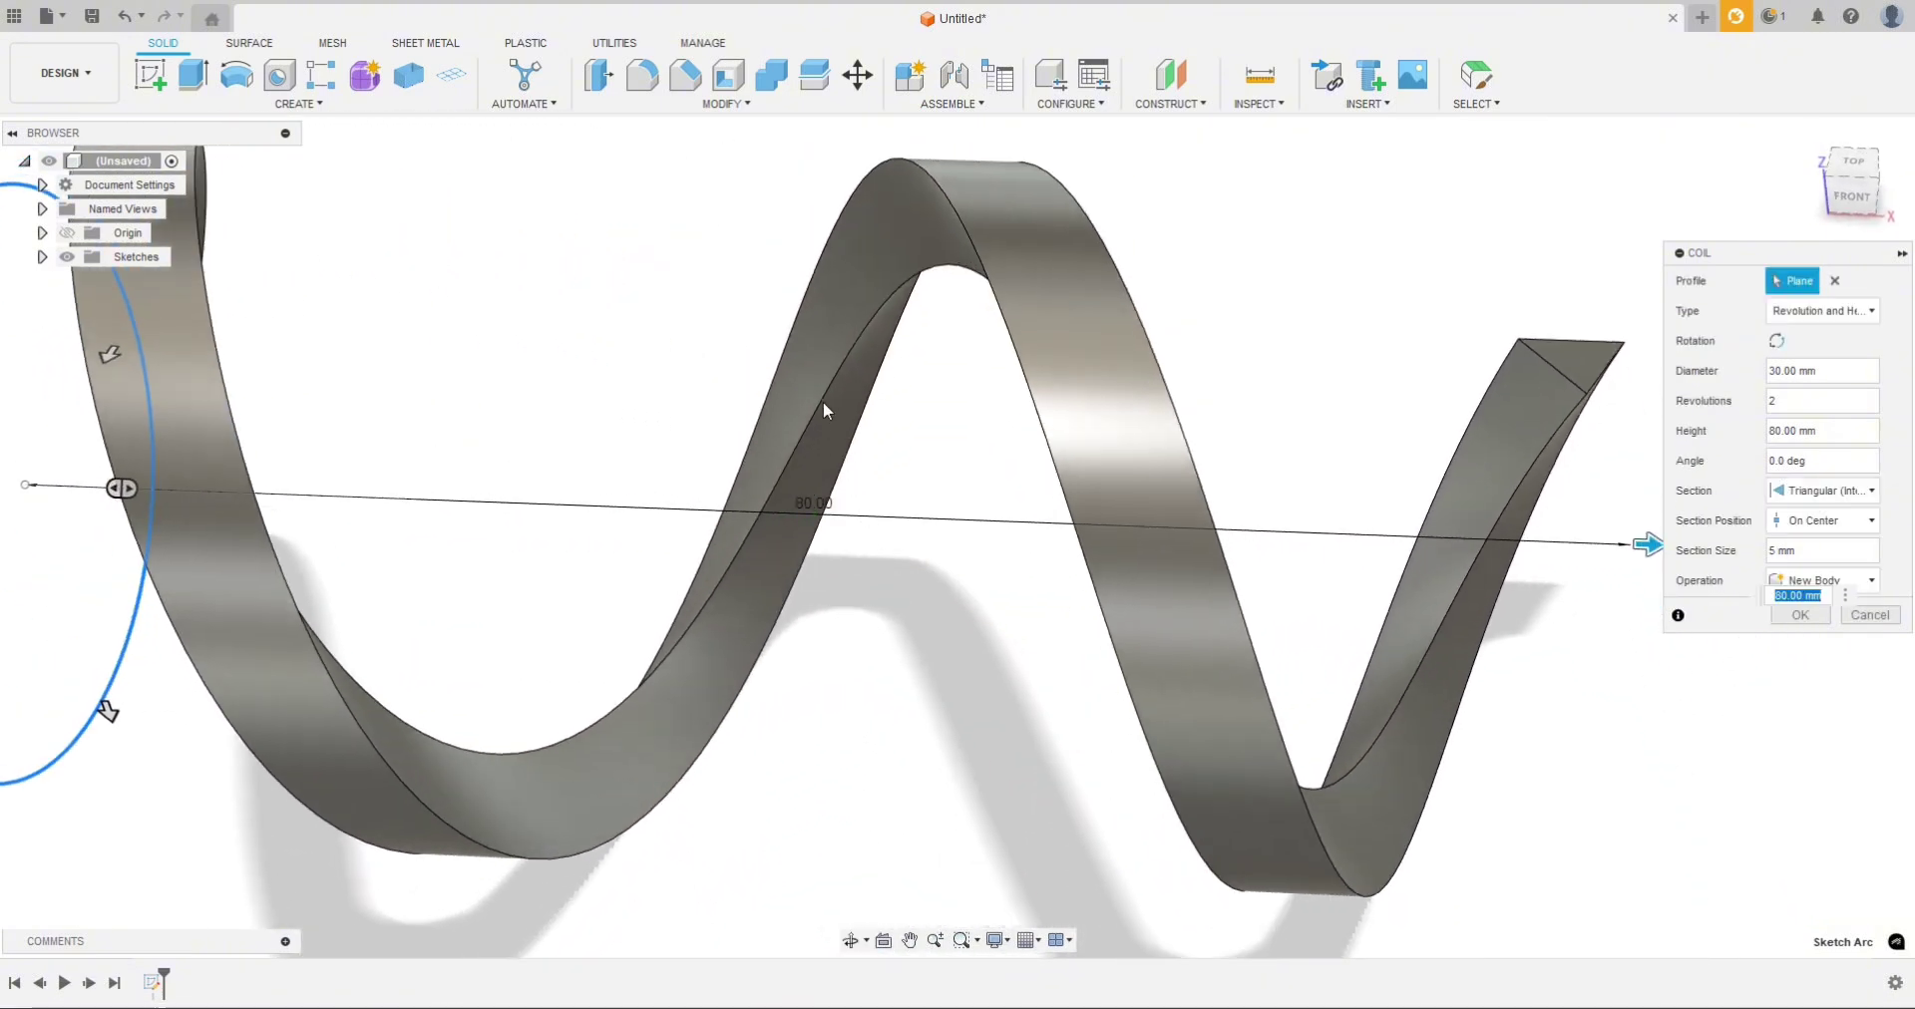
Step: Compare a Triangular (External) section, then revert to Triangular (Internal)
{"action": "left_click", "coordinate": [1824, 490]}
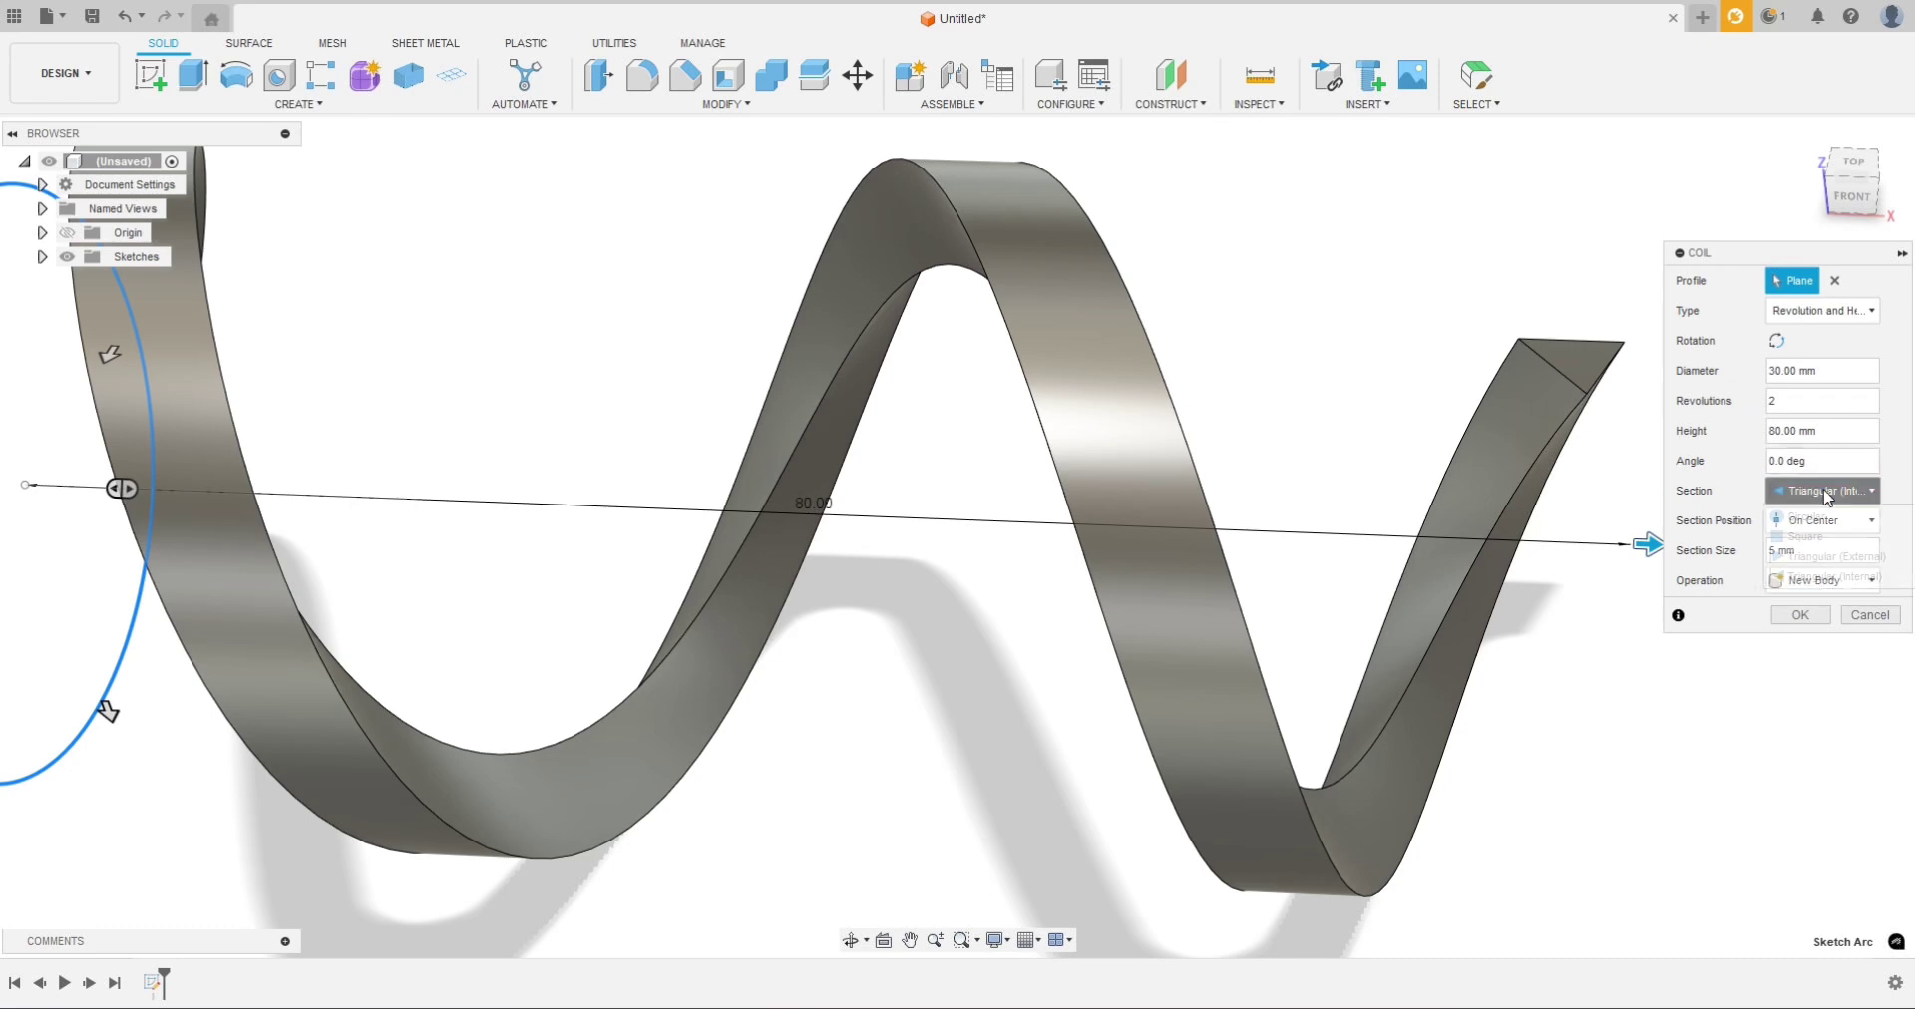
{"action": "left_click", "coordinate": [1825, 556]}
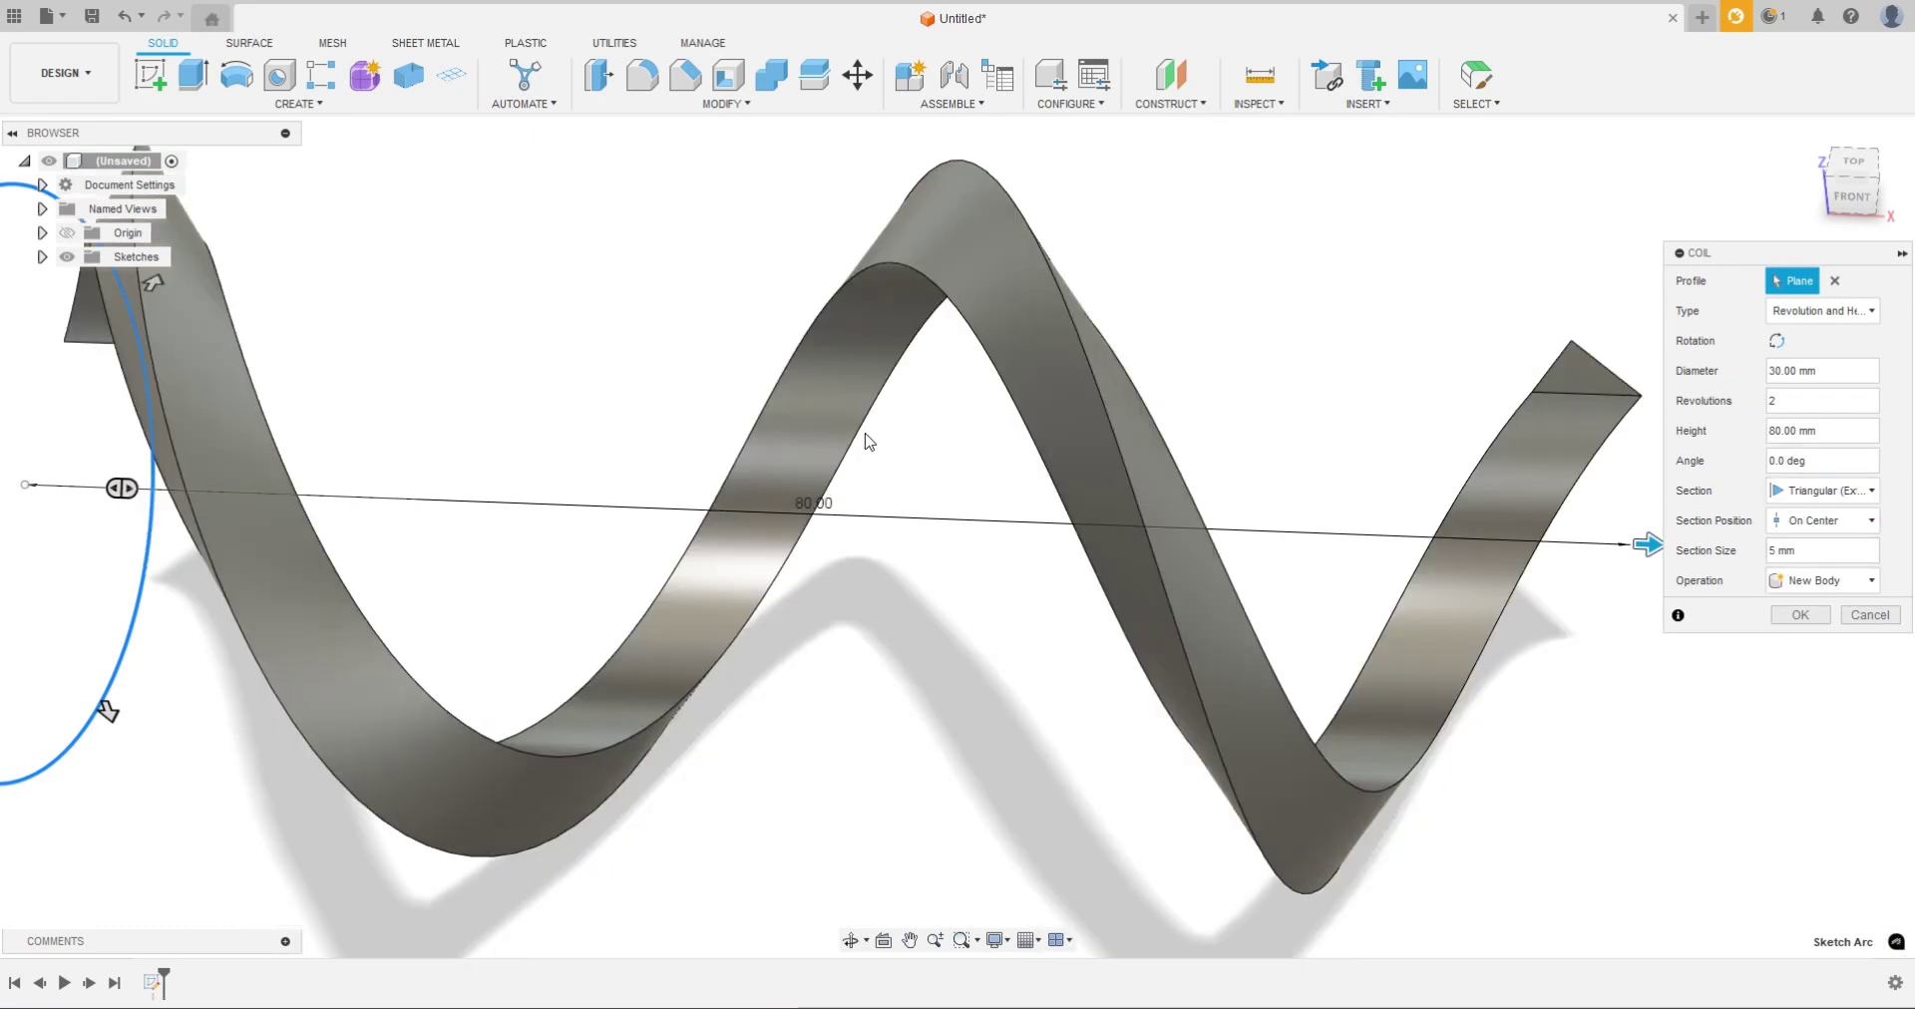
{"action": "middle_click_drag", "start_coordinate": [994, 550], "coordinate": [1107, 522], "text": "shift"}
{"action": "left_click", "coordinate": [1838, 502]}
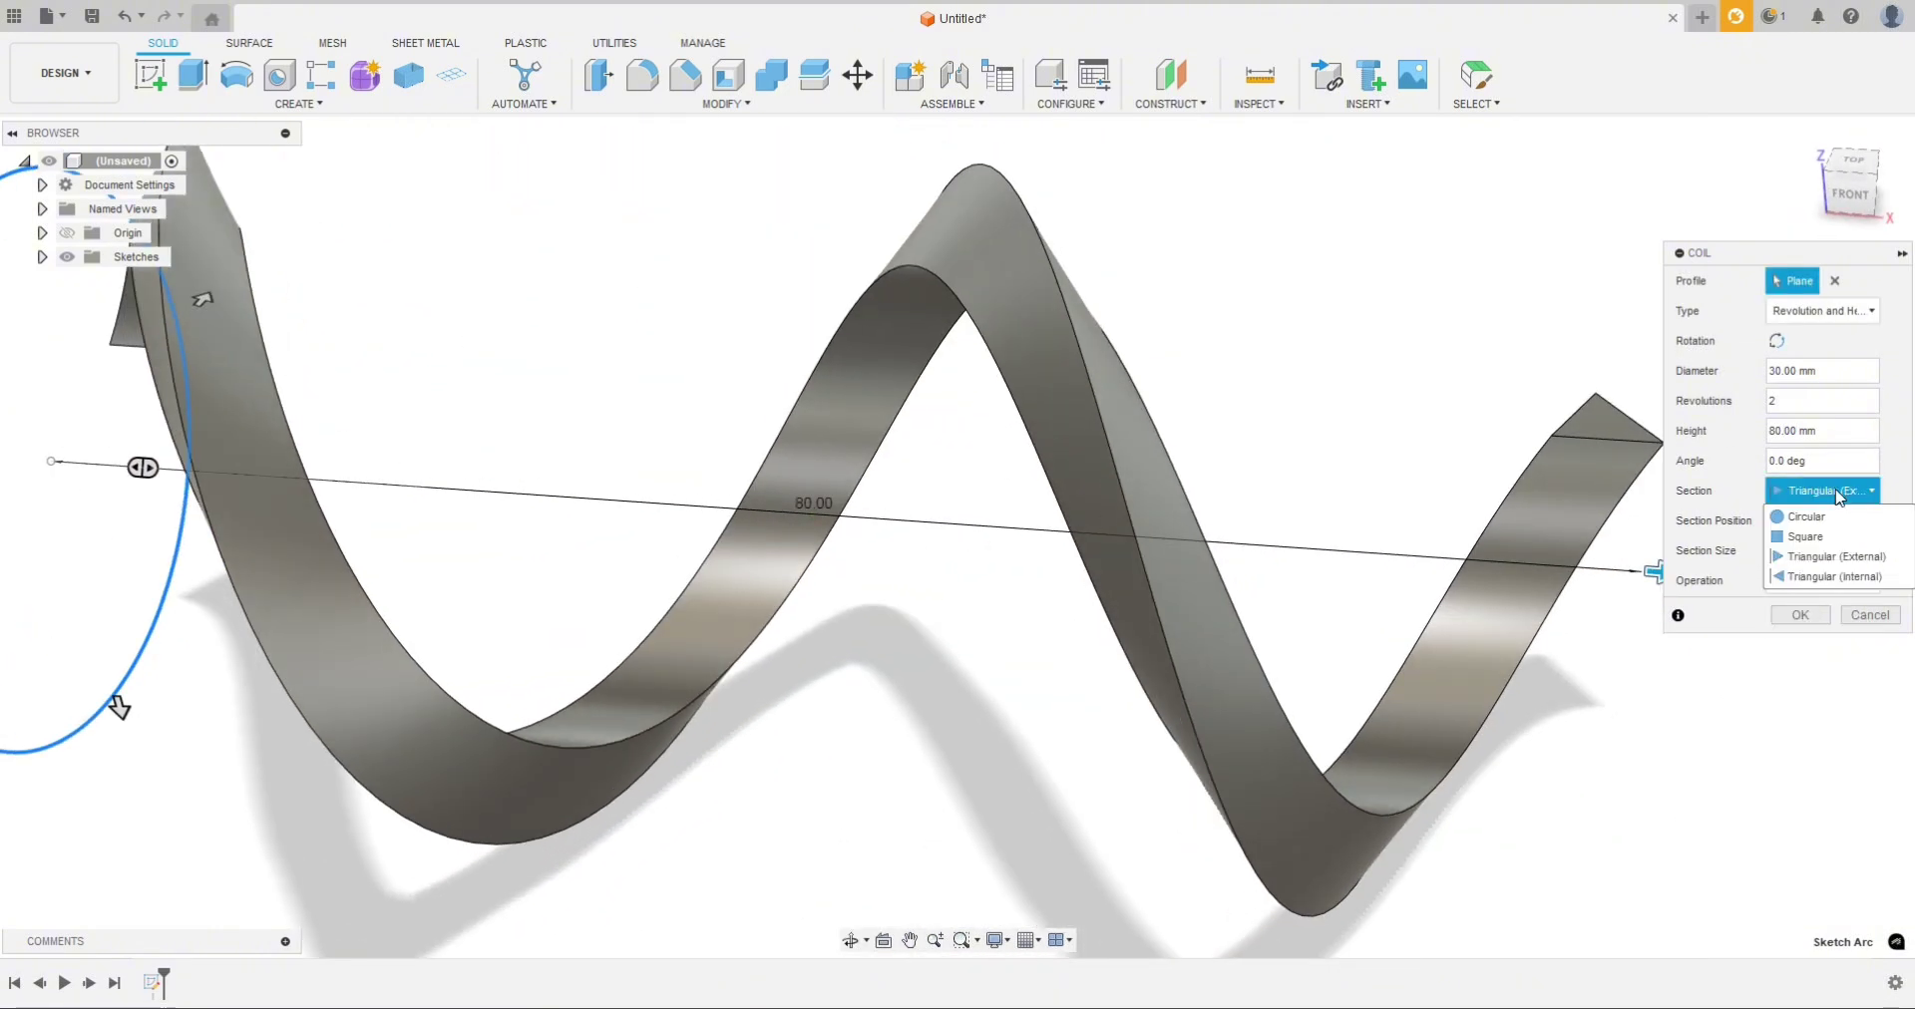
{"action": "left_click", "coordinate": [1841, 573]}
{"action": "middle_click_drag", "start_coordinate": [920, 541], "coordinate": [987, 551], "text": "shift"}
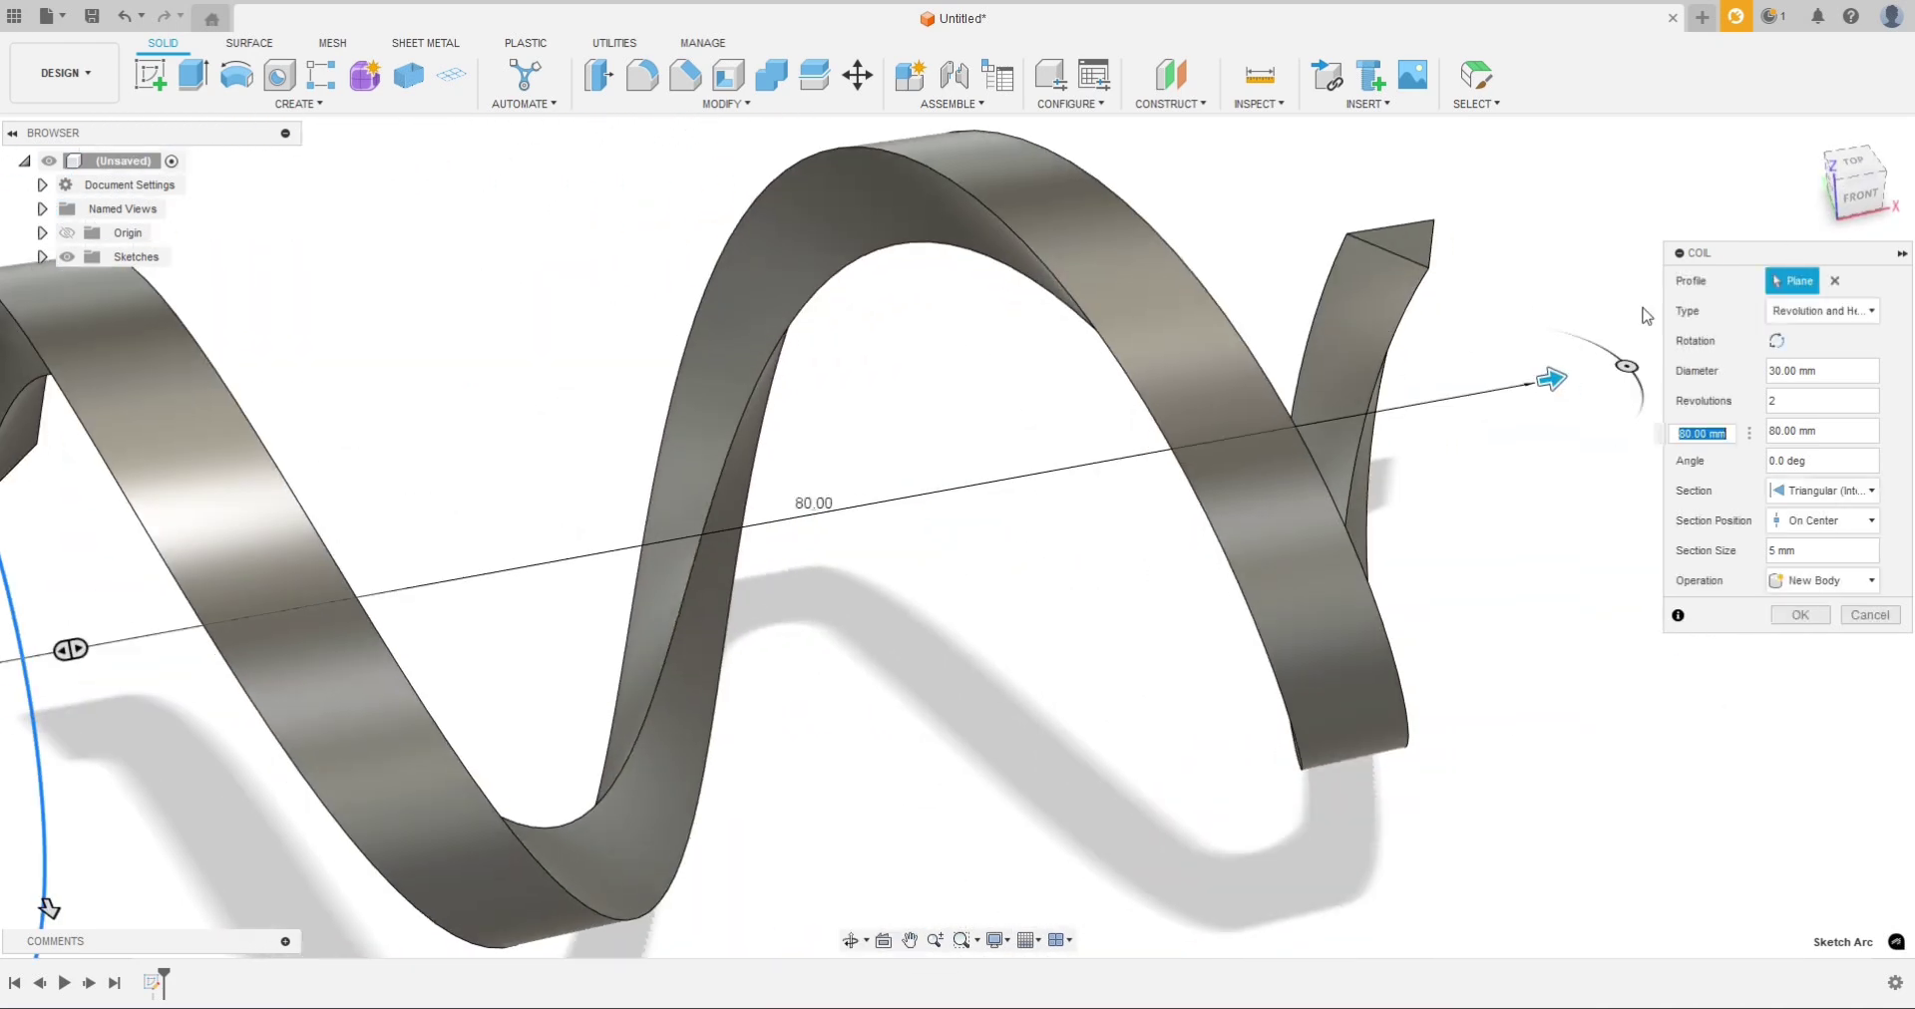
Step: Set the coil's Section Position to Outside and view the ribbon from an angled front
{"action": "middle_click_drag", "start_coordinate": [1517, 213], "coordinate": [1745, 230], "text": "shift"}
{"action": "left_click", "coordinate": [1866, 191]}
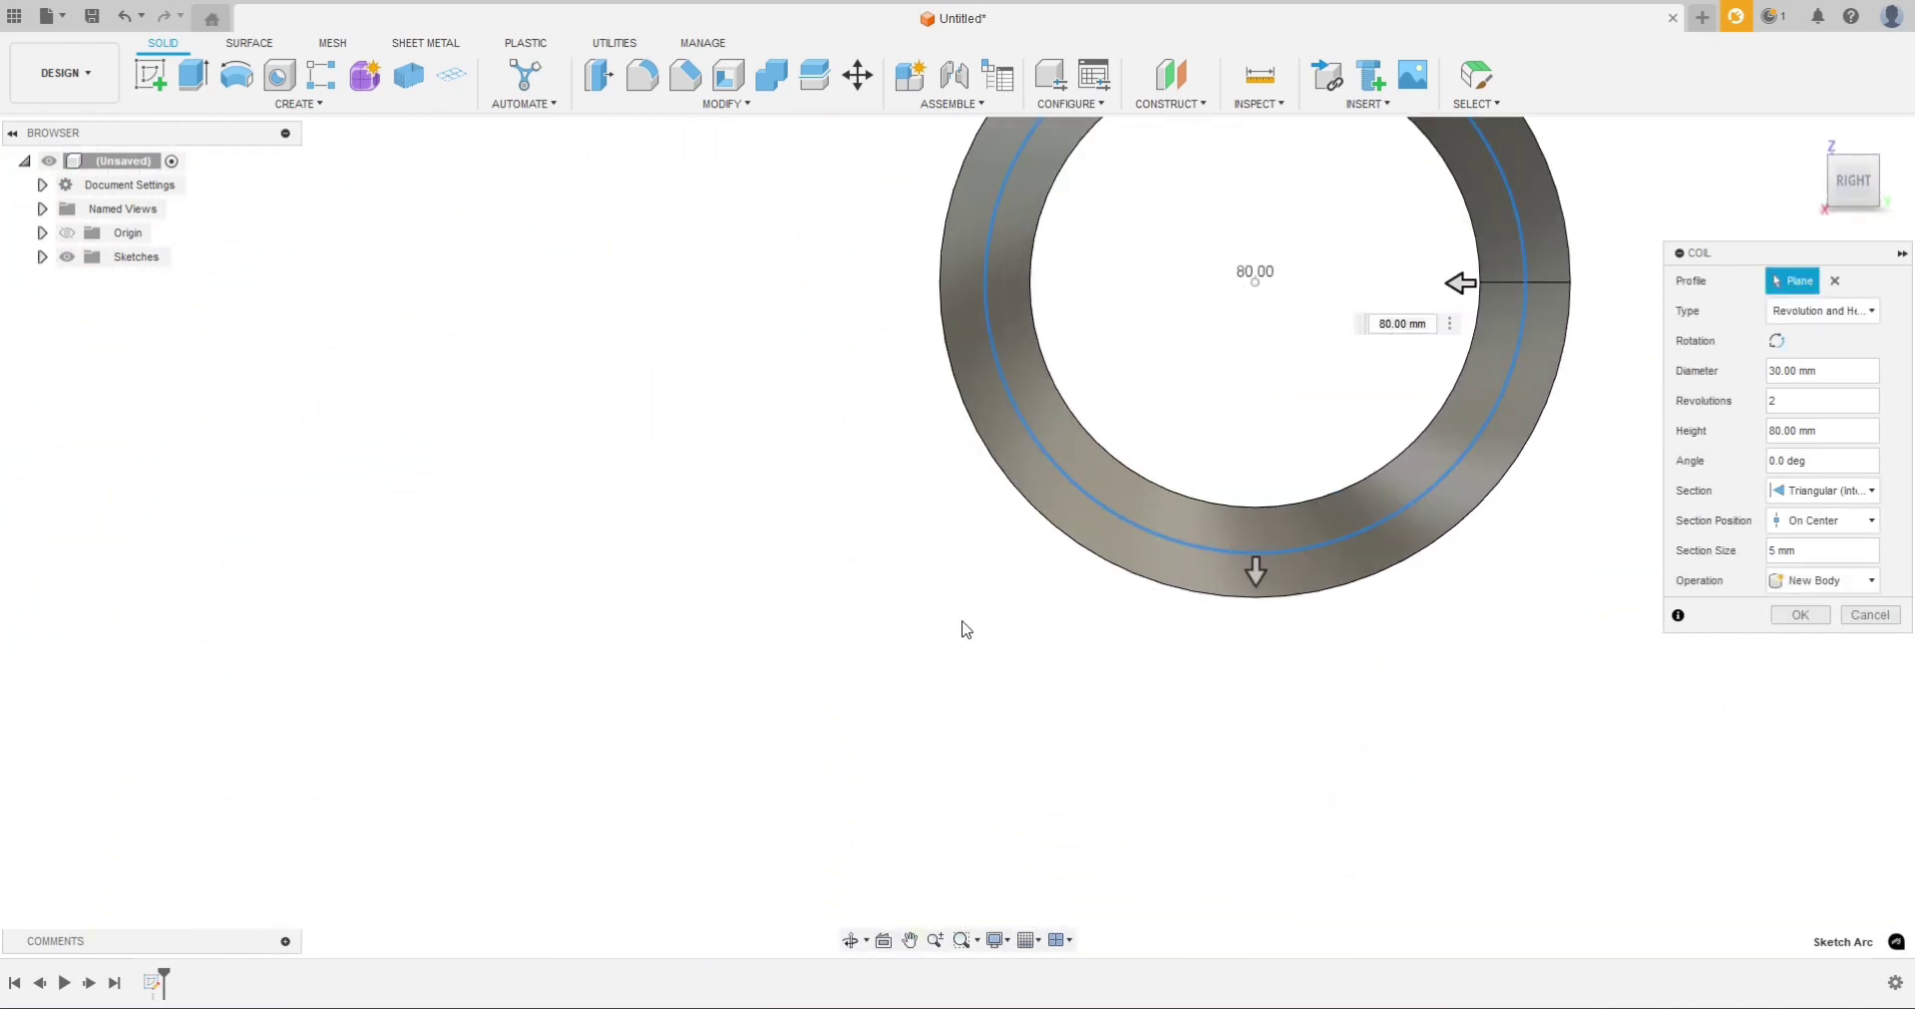
{"action": "middle_click_drag", "start_coordinate": [961, 628], "coordinate": [658, 757]}
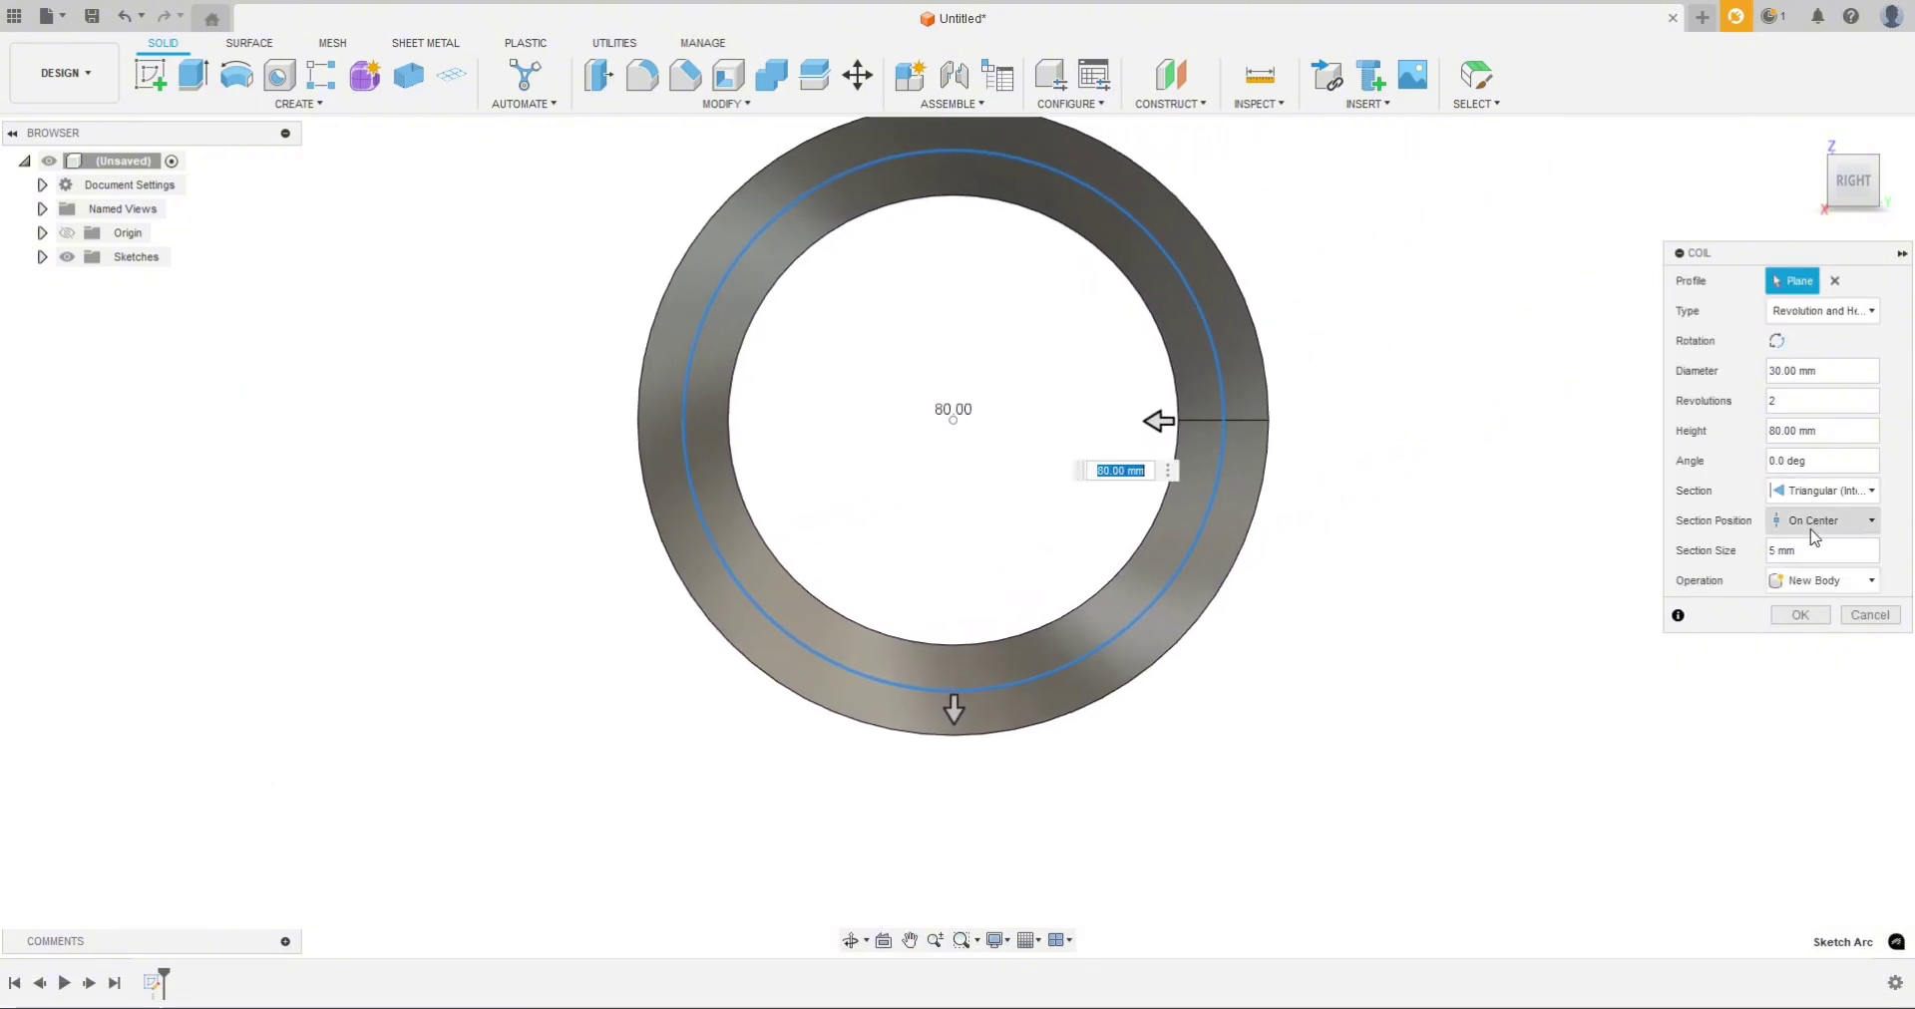
{"action": "left_click", "coordinate": [1811, 529]}
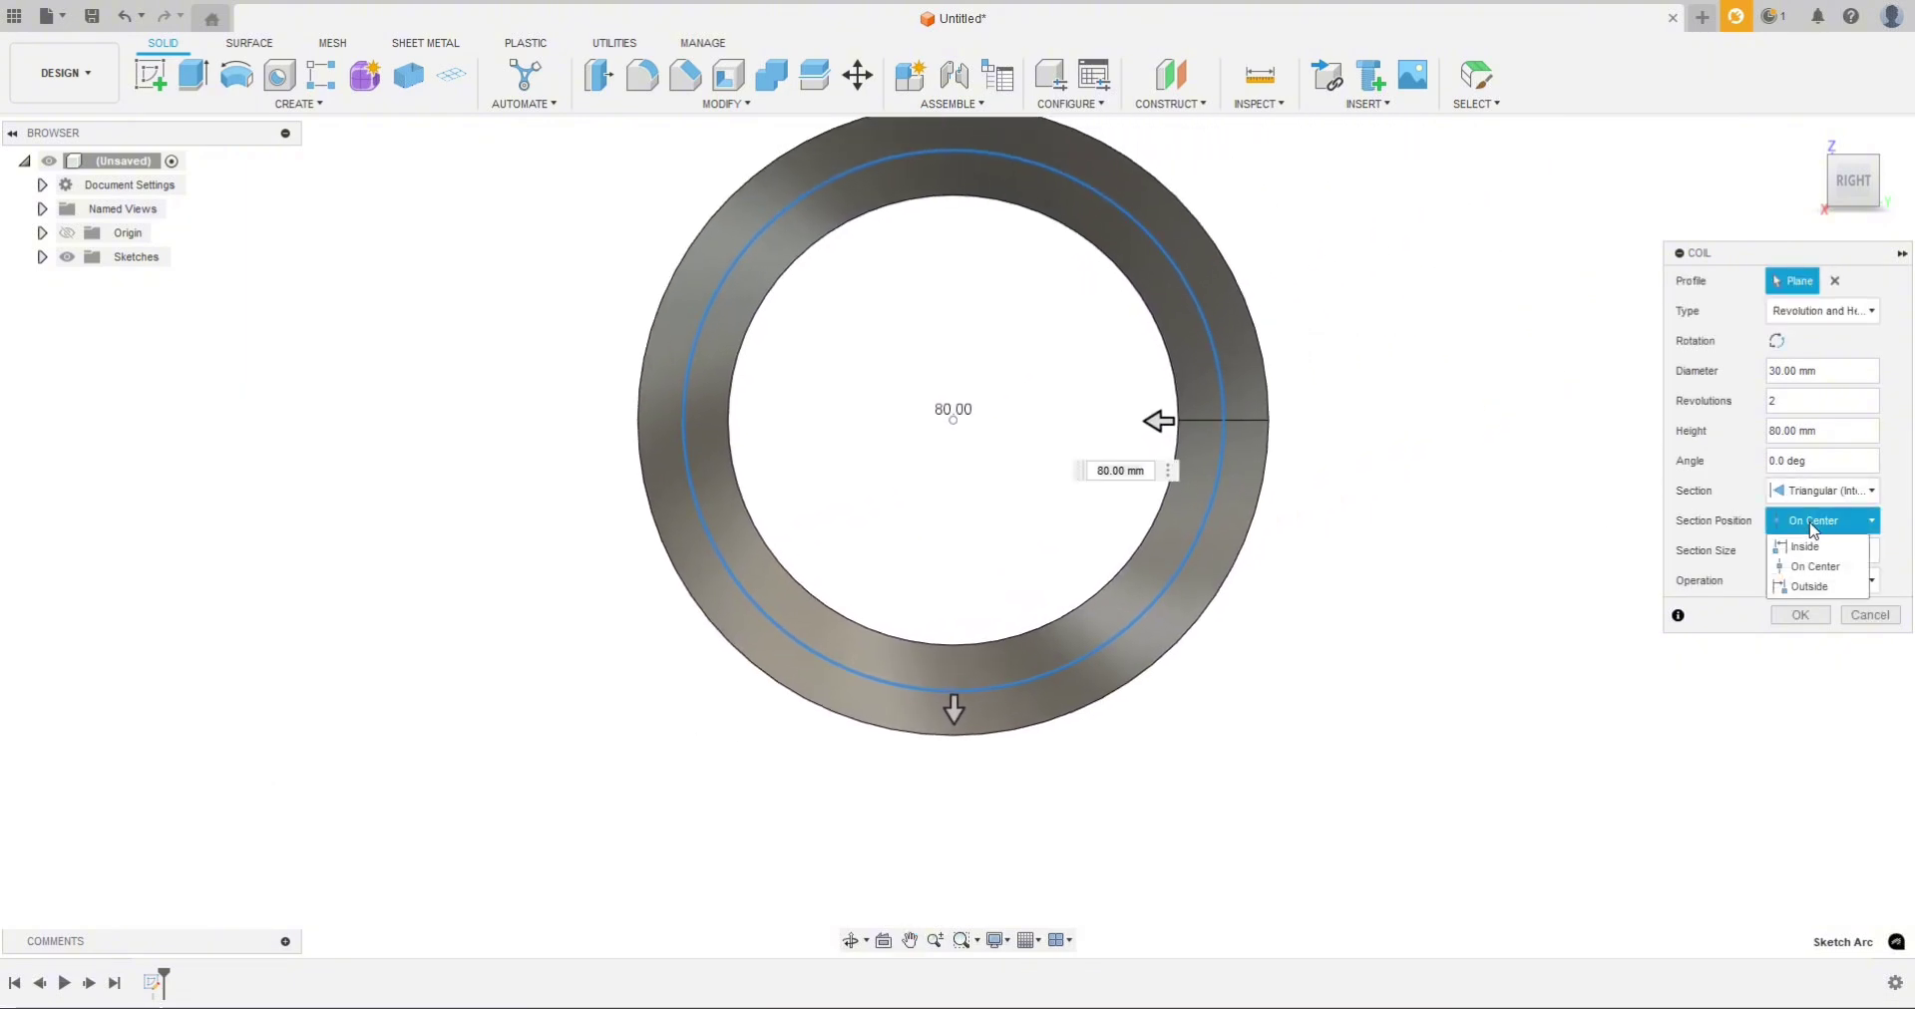
{"action": "left_click", "coordinate": [1811, 587]}
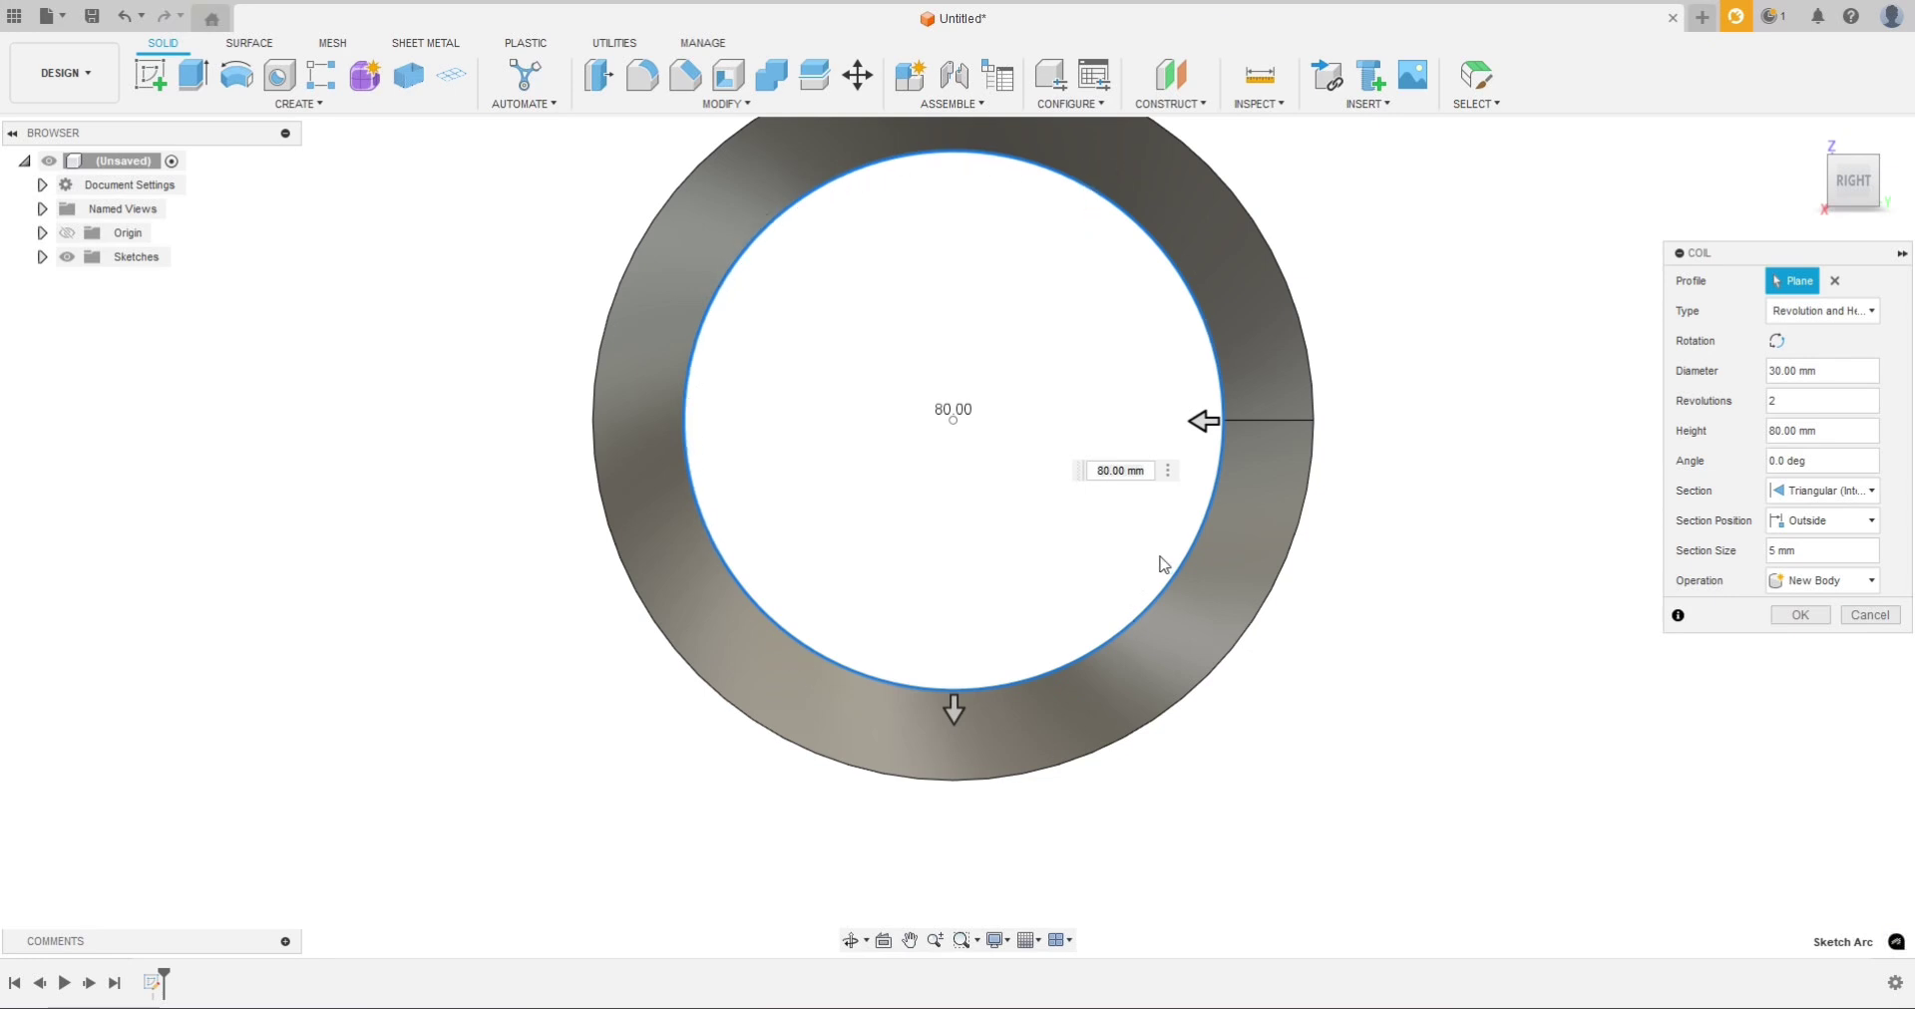
{"action": "middle_click_drag", "start_coordinate": [740, 655], "coordinate": [949, 619], "text": "shift"}
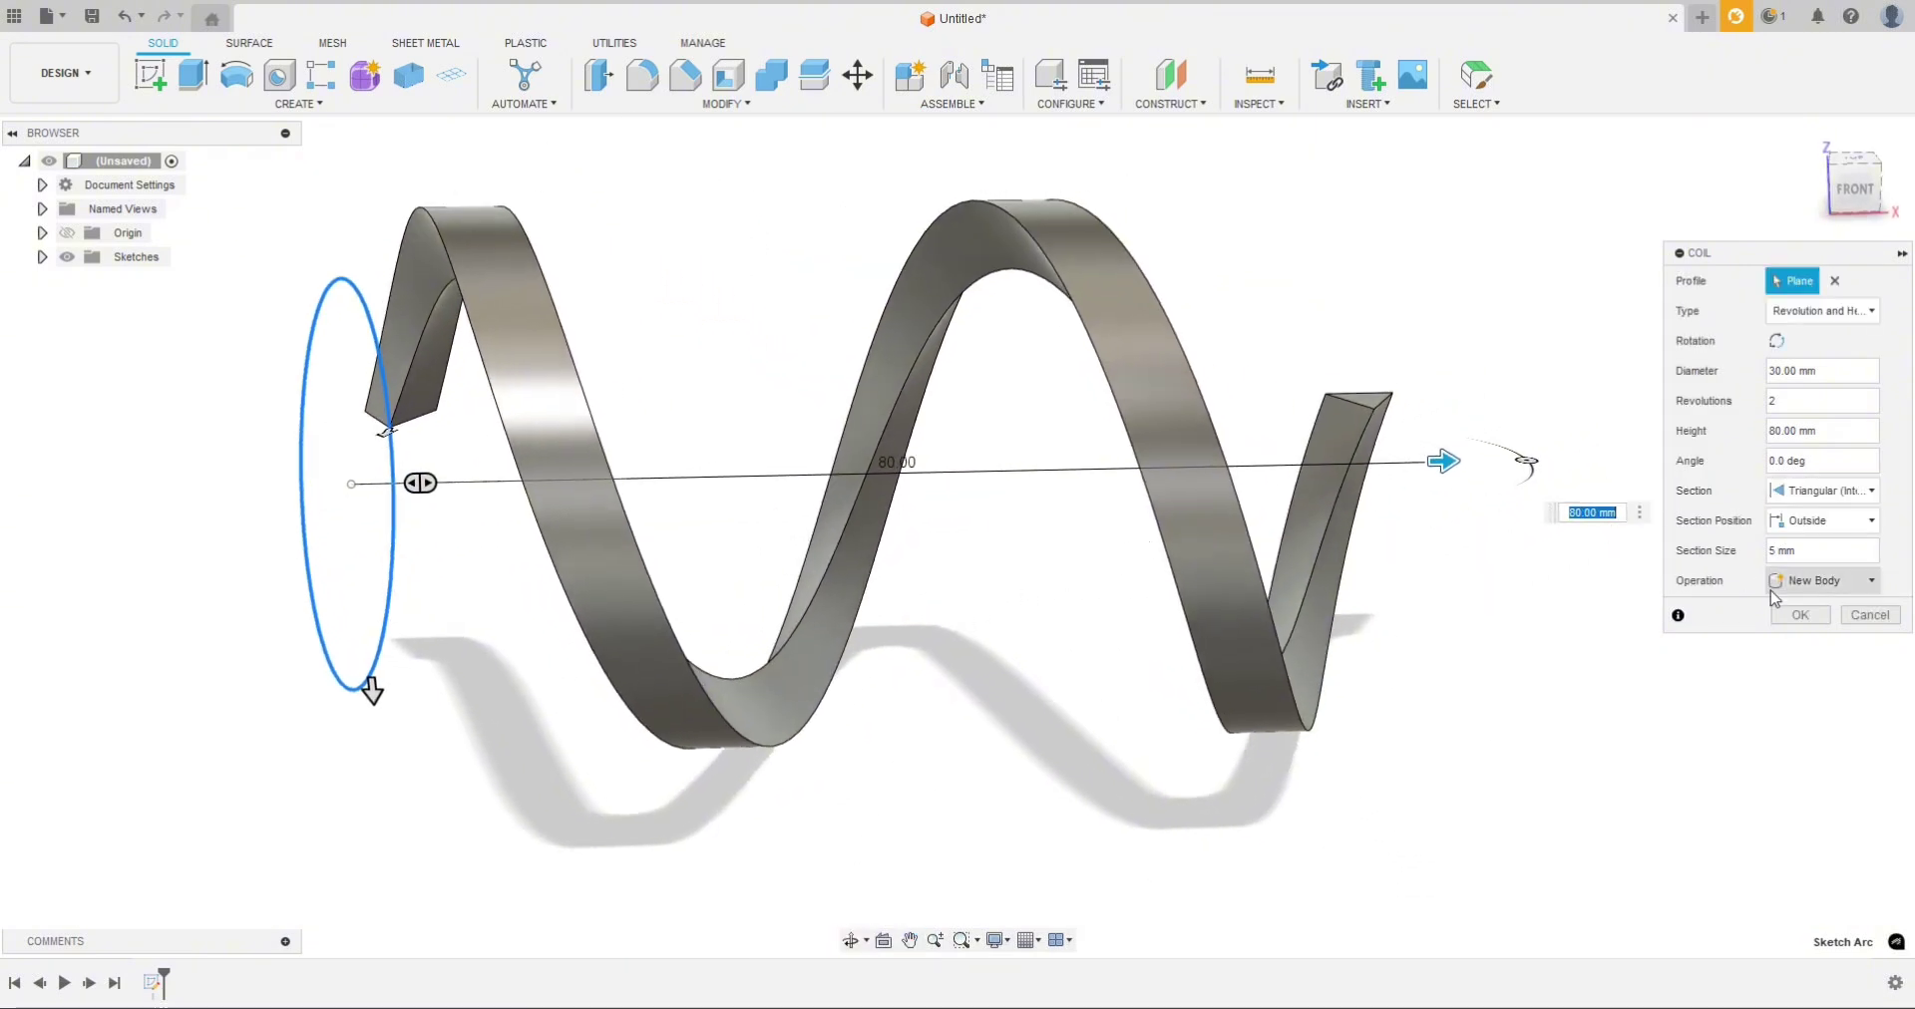
Step: Confirm the coil as a new solid body and view it from the front
{"action": "left_click", "coordinate": [1799, 614]}
{"action": "scroll", "coordinate": [843, 705], "scroll_direction": "down", "scroll_amount": 1}
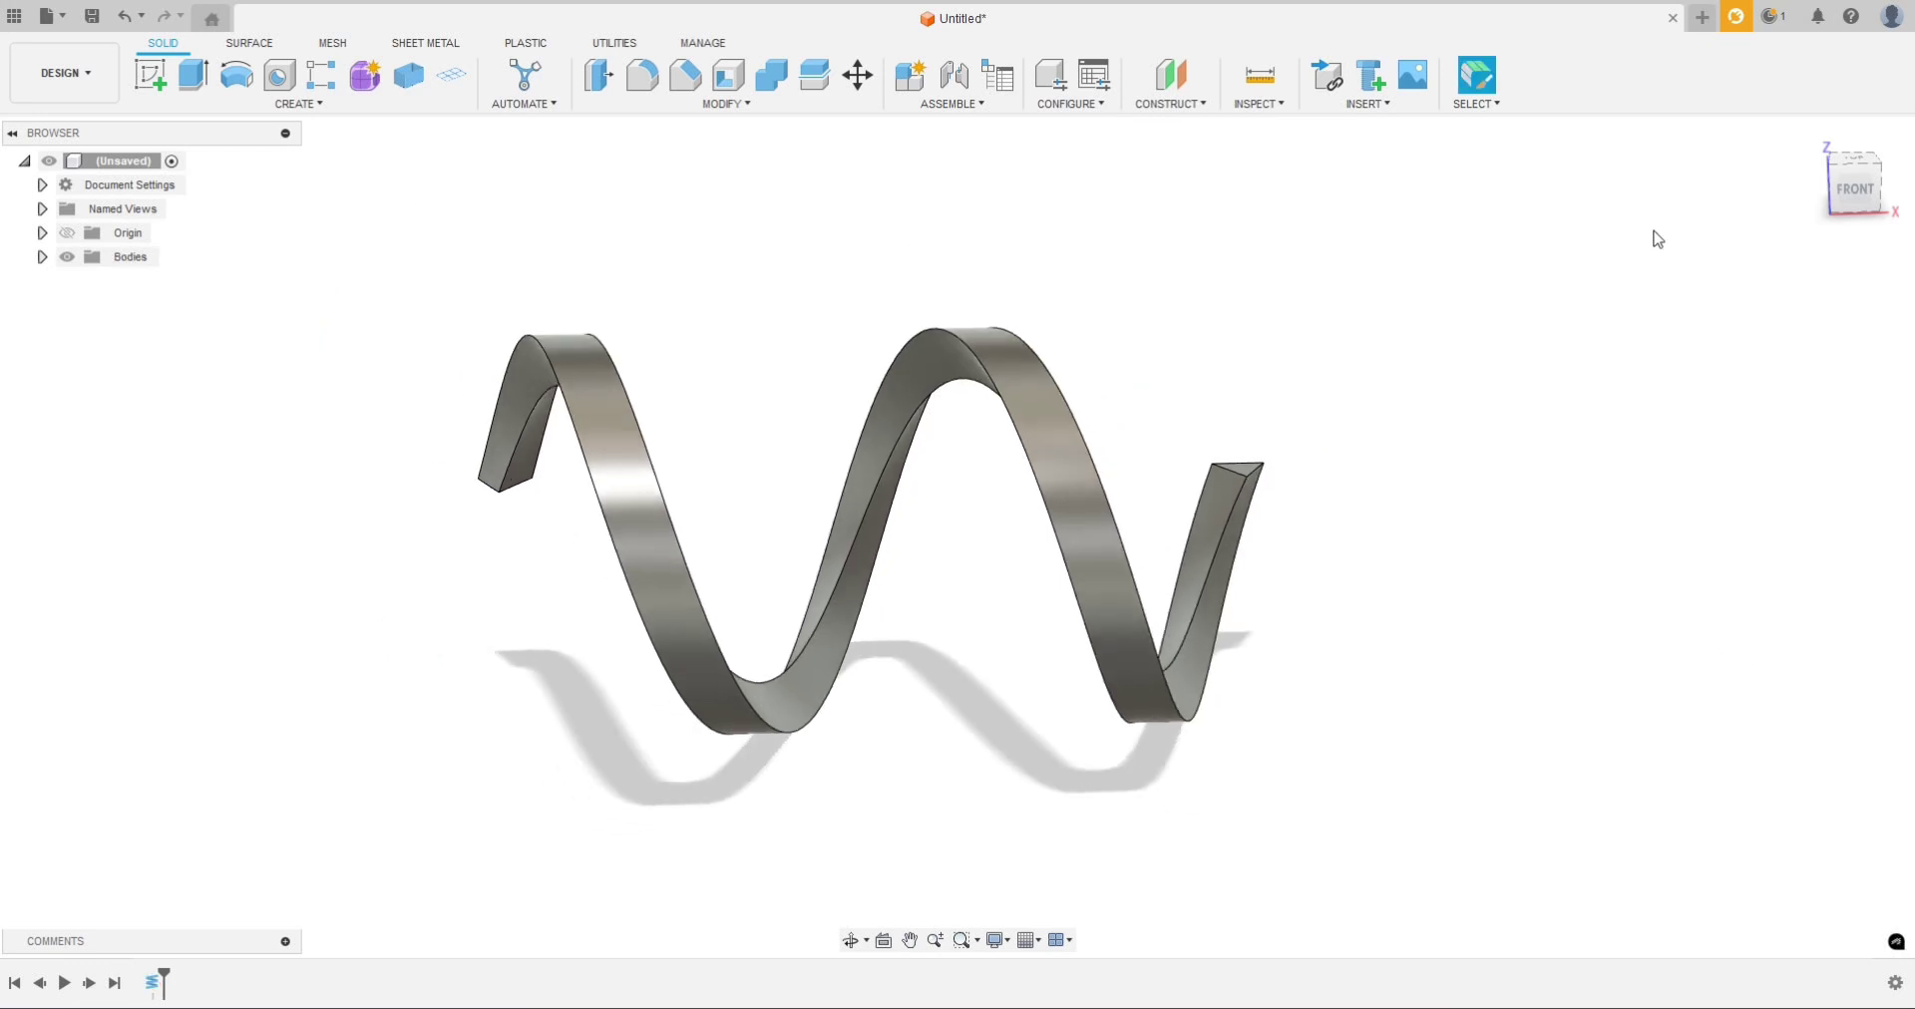
{"action": "left_click", "coordinate": [1851, 188]}
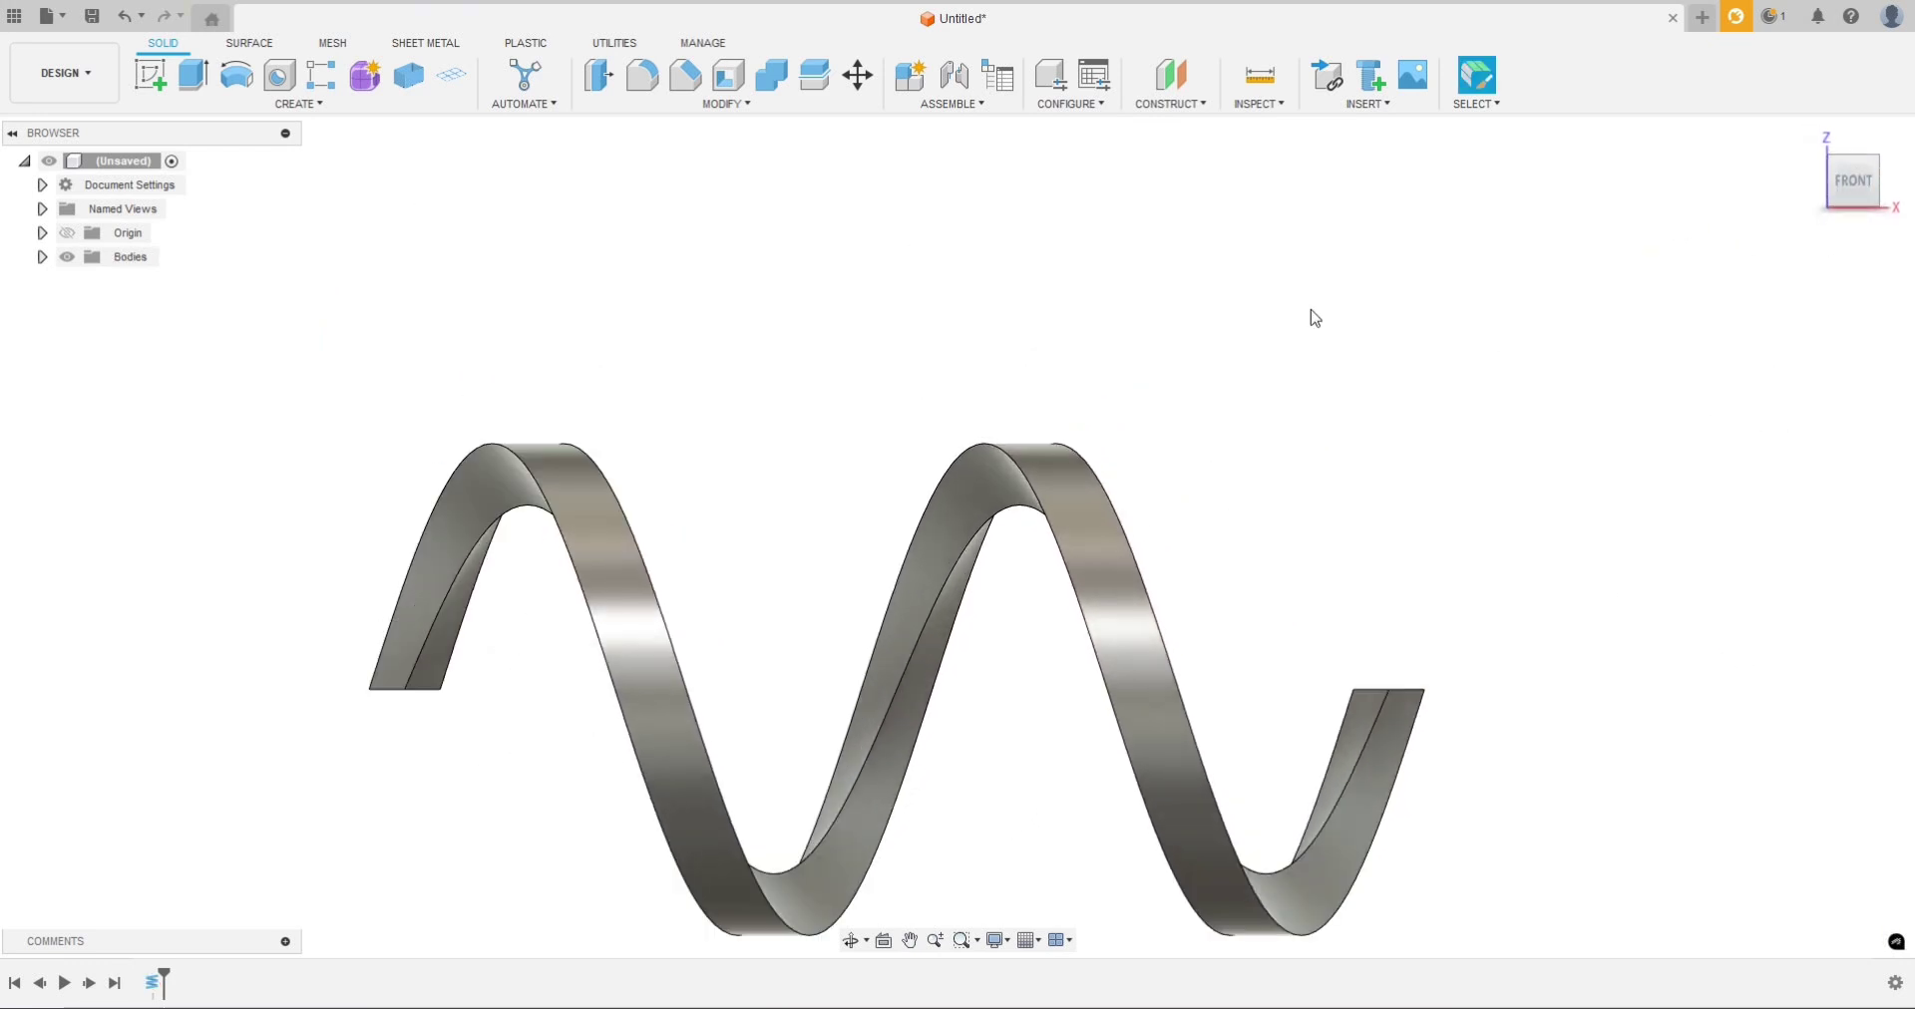
Step: Select the ribbon's middle edge to check it, zoom out, and clear the selection
{"action": "left_click", "coordinate": [464, 565]}
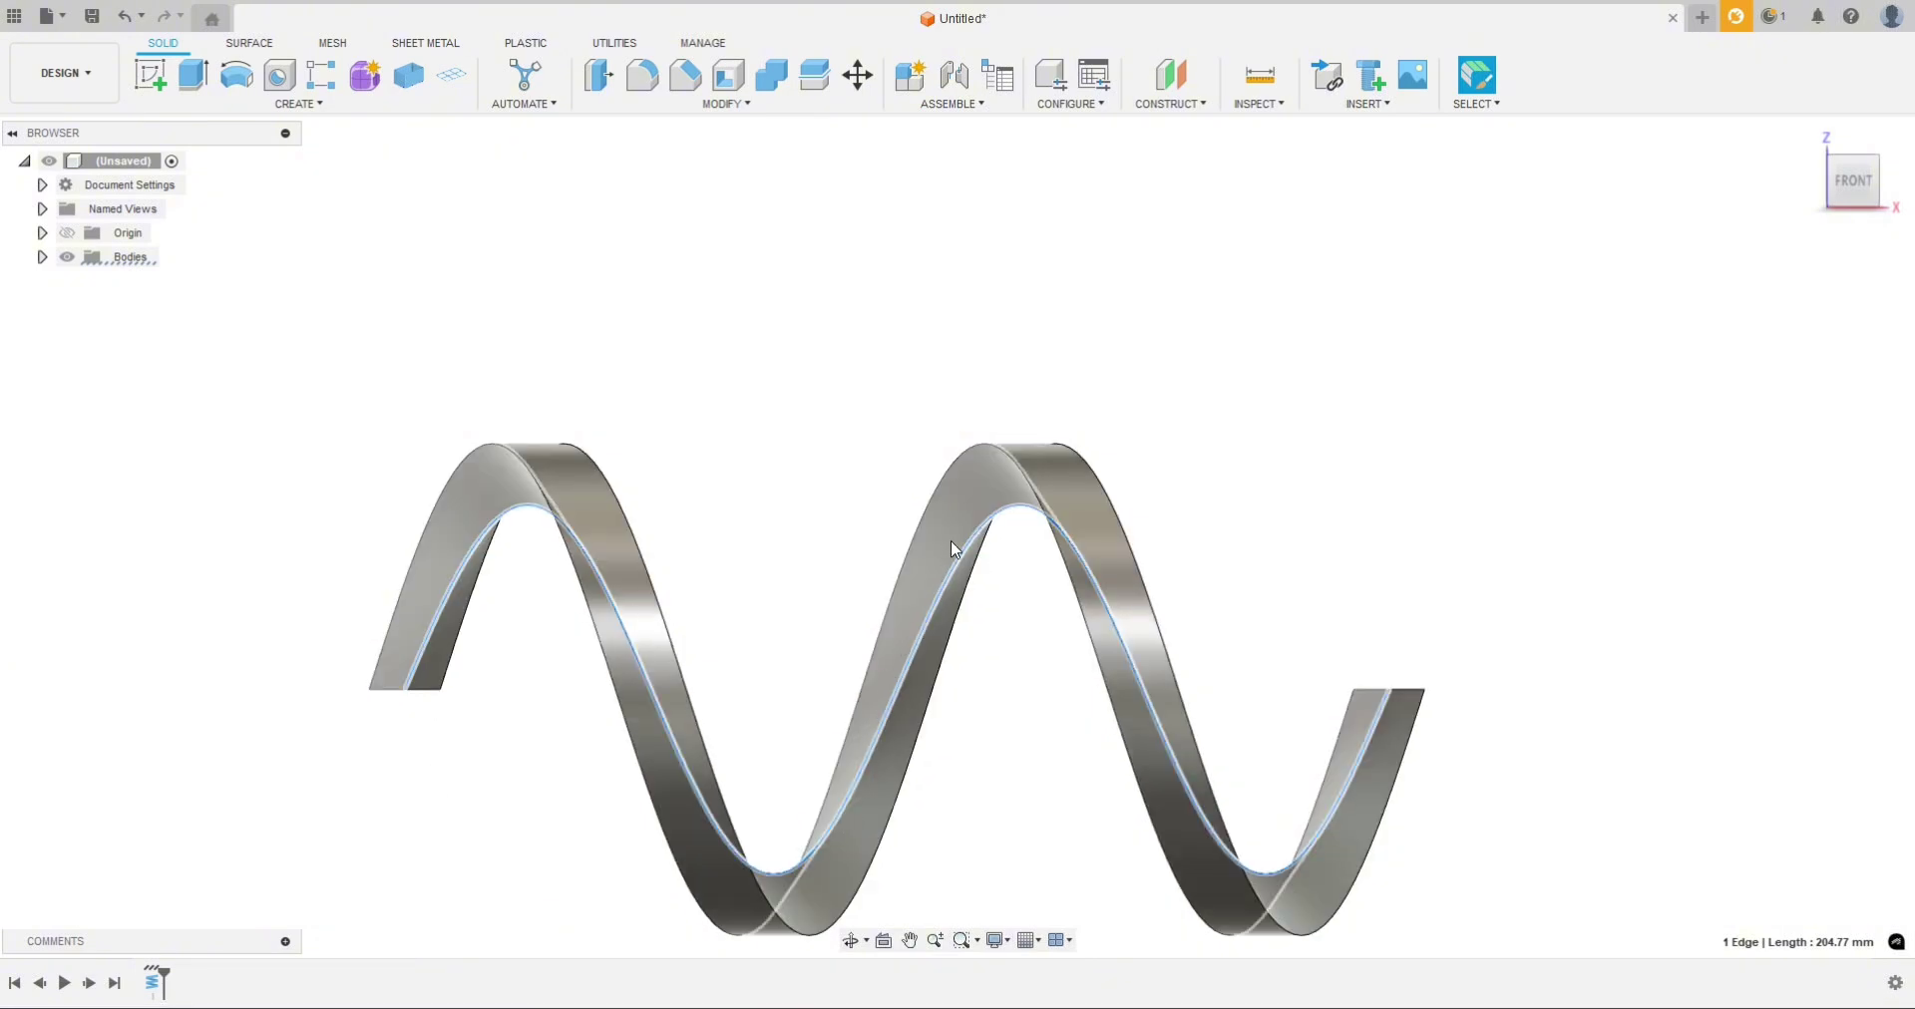
{"action": "scroll", "coordinate": [1336, 498], "scroll_direction": "down", "scroll_amount": 2}
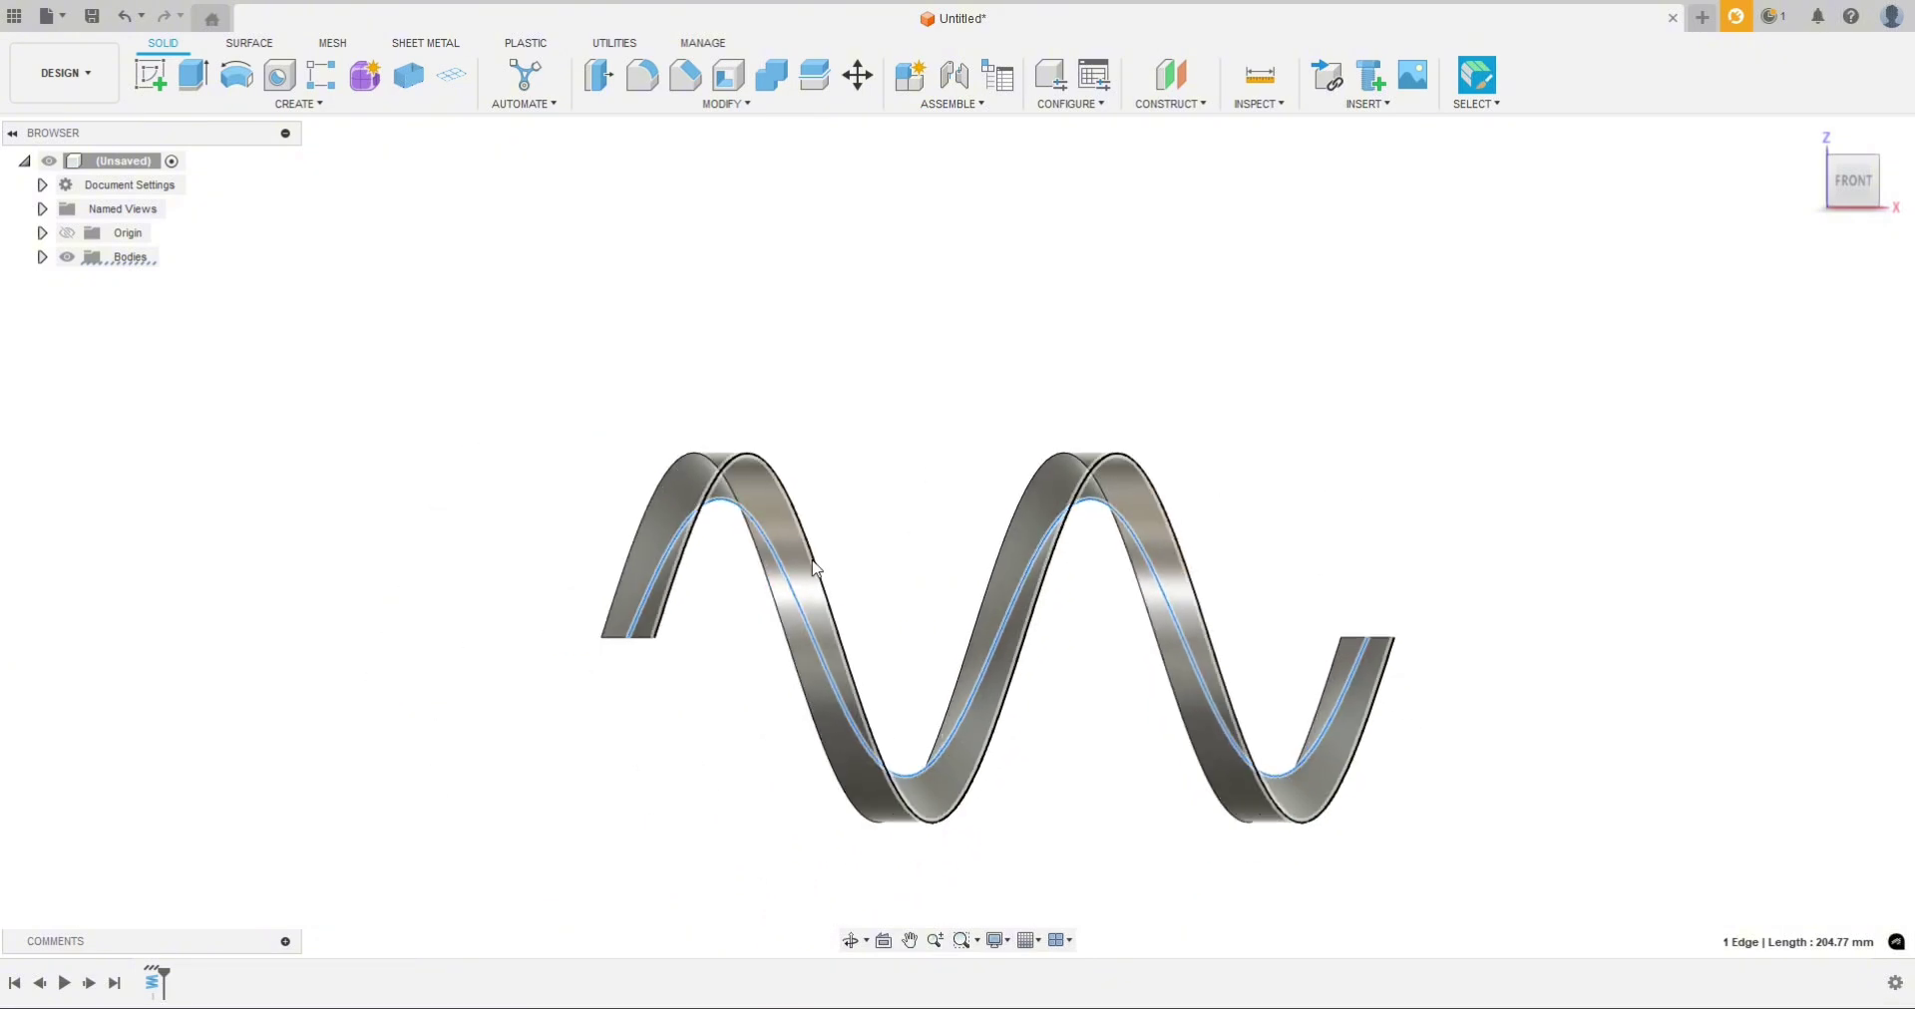
{"action": "scroll", "coordinate": [420, 480], "scroll_direction": "down", "scroll_amount": 2}
{"action": "left_click", "coordinate": [417, 467]}
{"action": "left_click", "coordinate": [154, 78]}
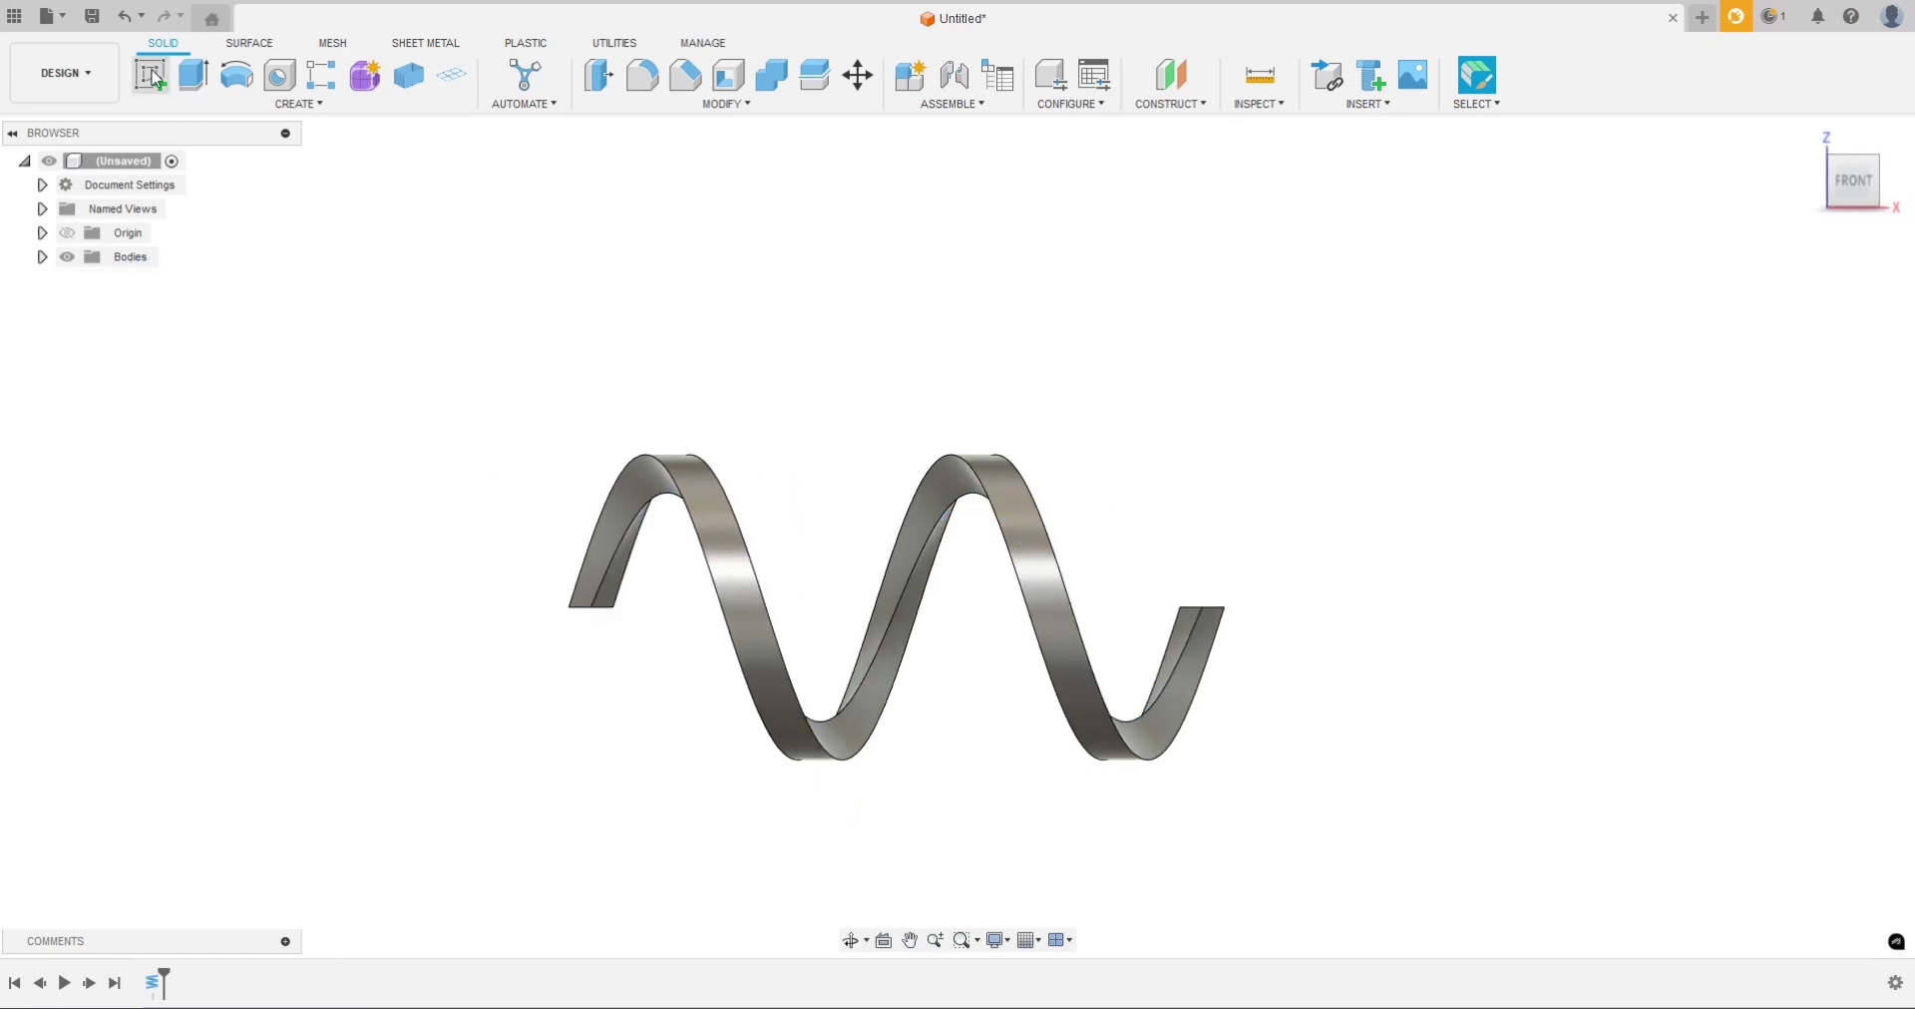
Step: Start a sketch on the front origin plane, trying and cancelling a quick projection
{"action": "left_click", "coordinate": [659, 563]}
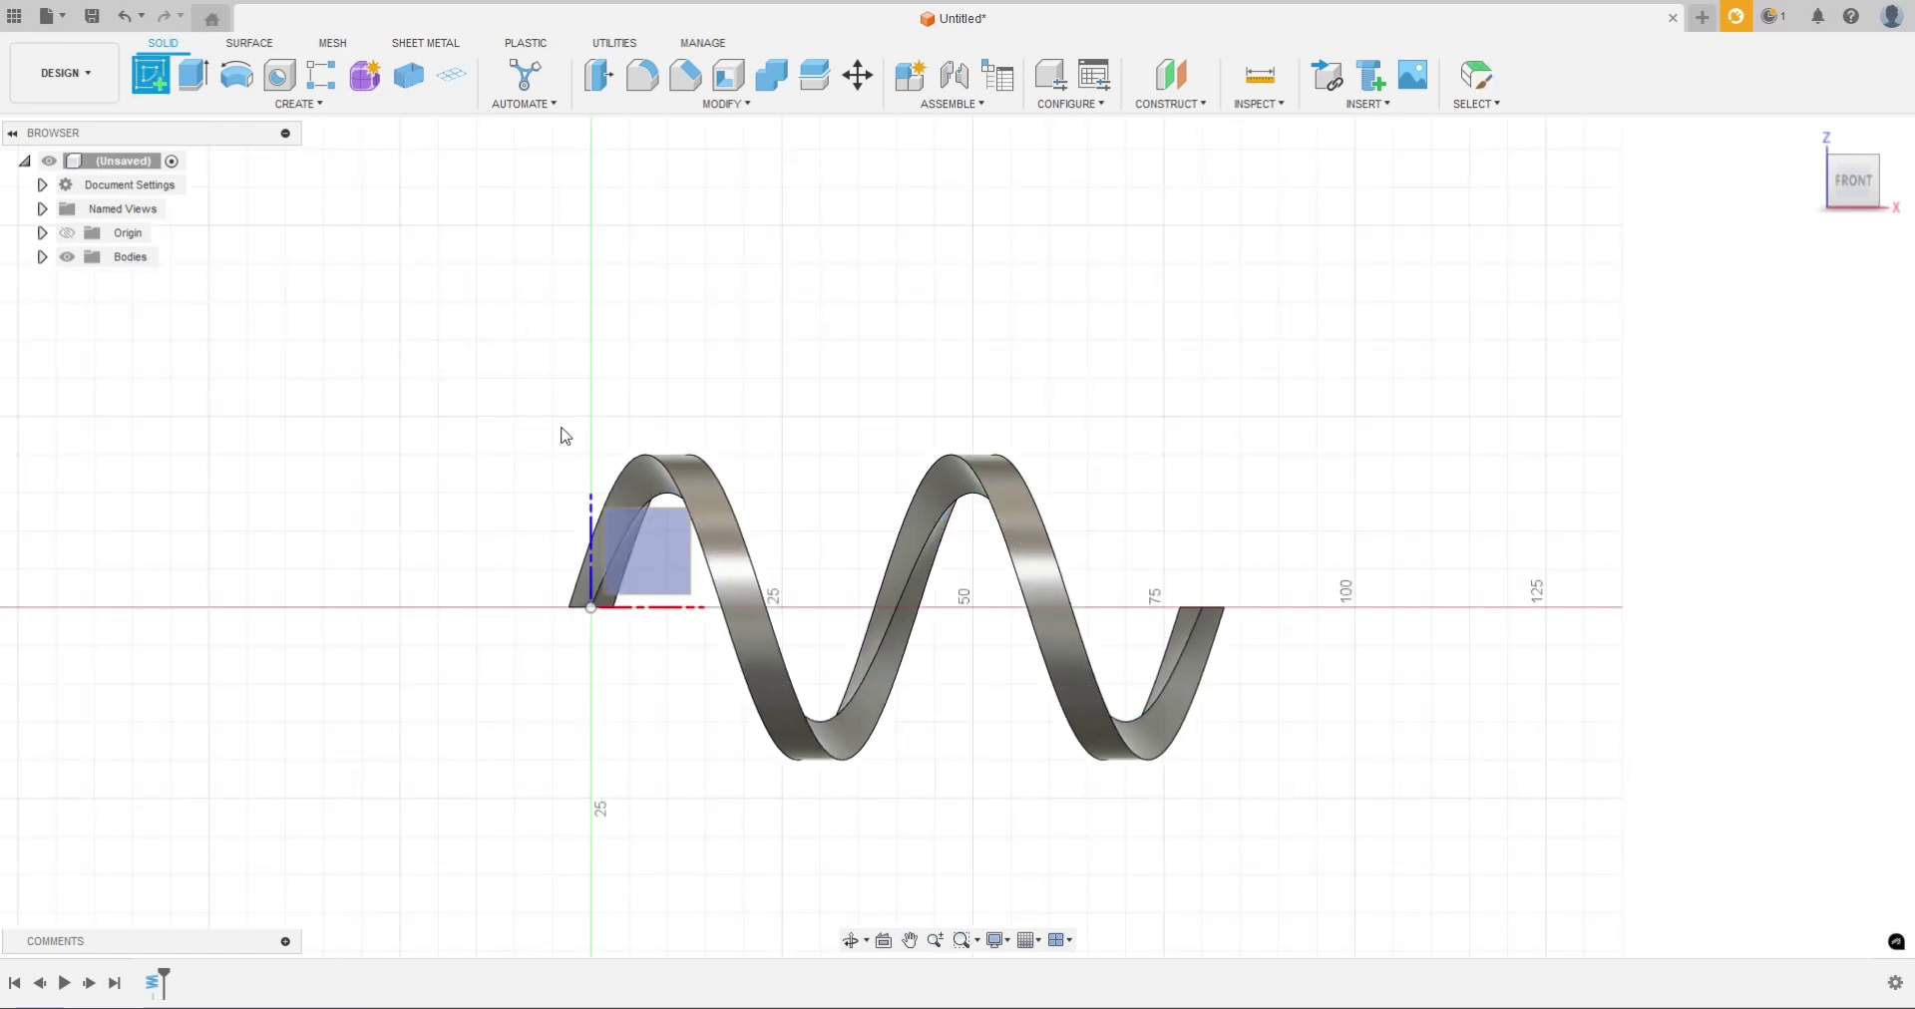
{"action": "left_click", "coordinate": [678, 566]}
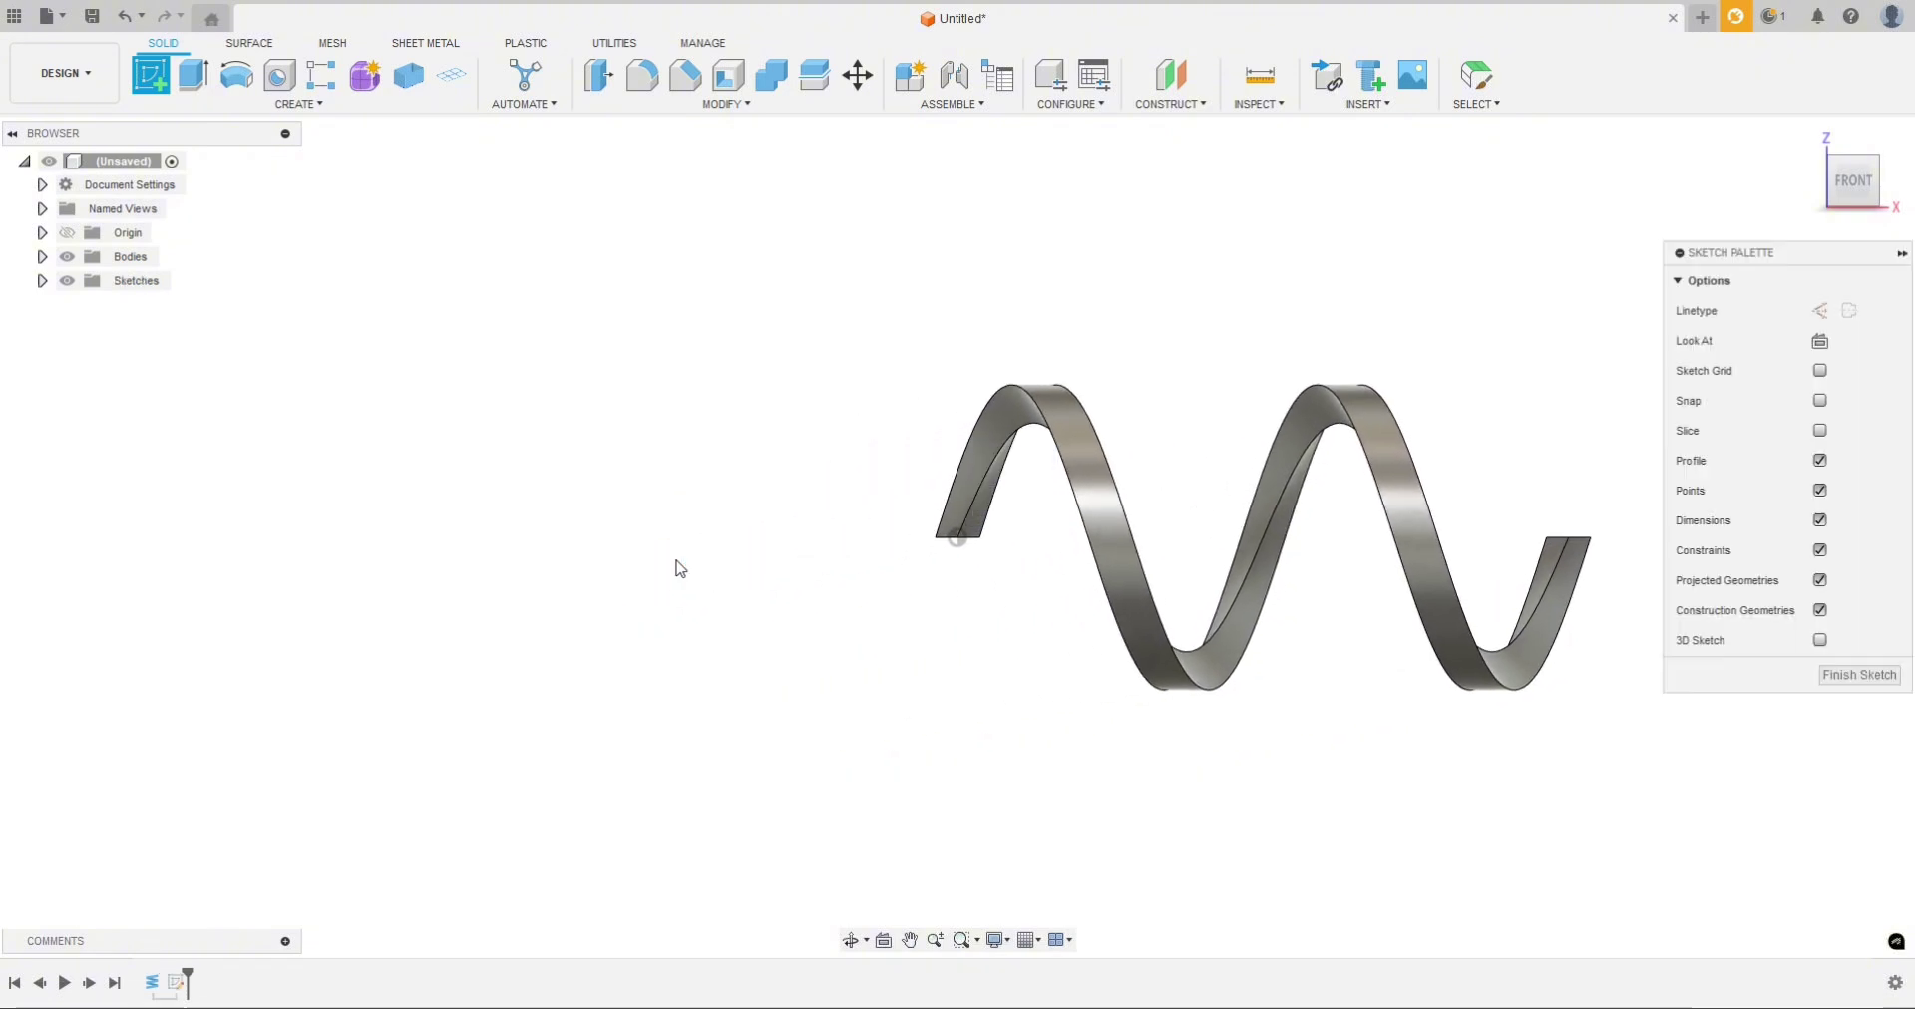
{"action": "left_click", "coordinate": [990, 493]}
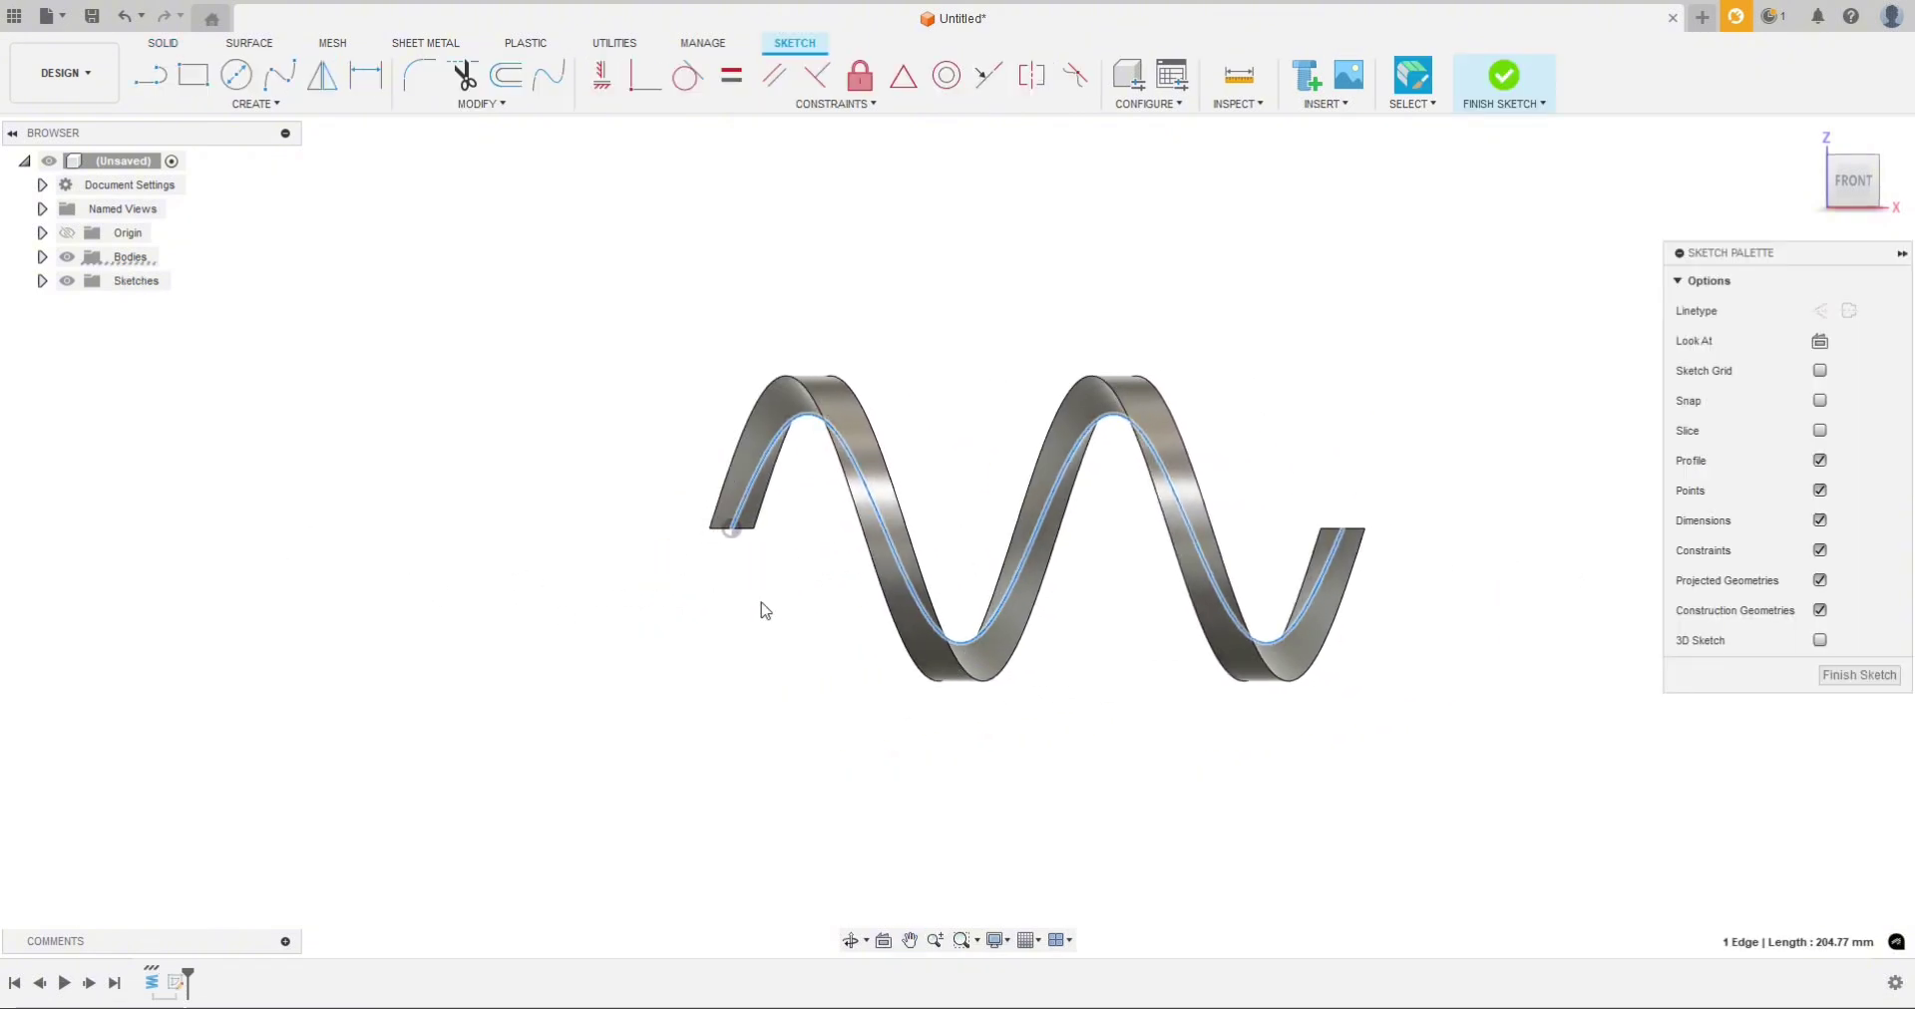
{"action": "key", "text": "p"}
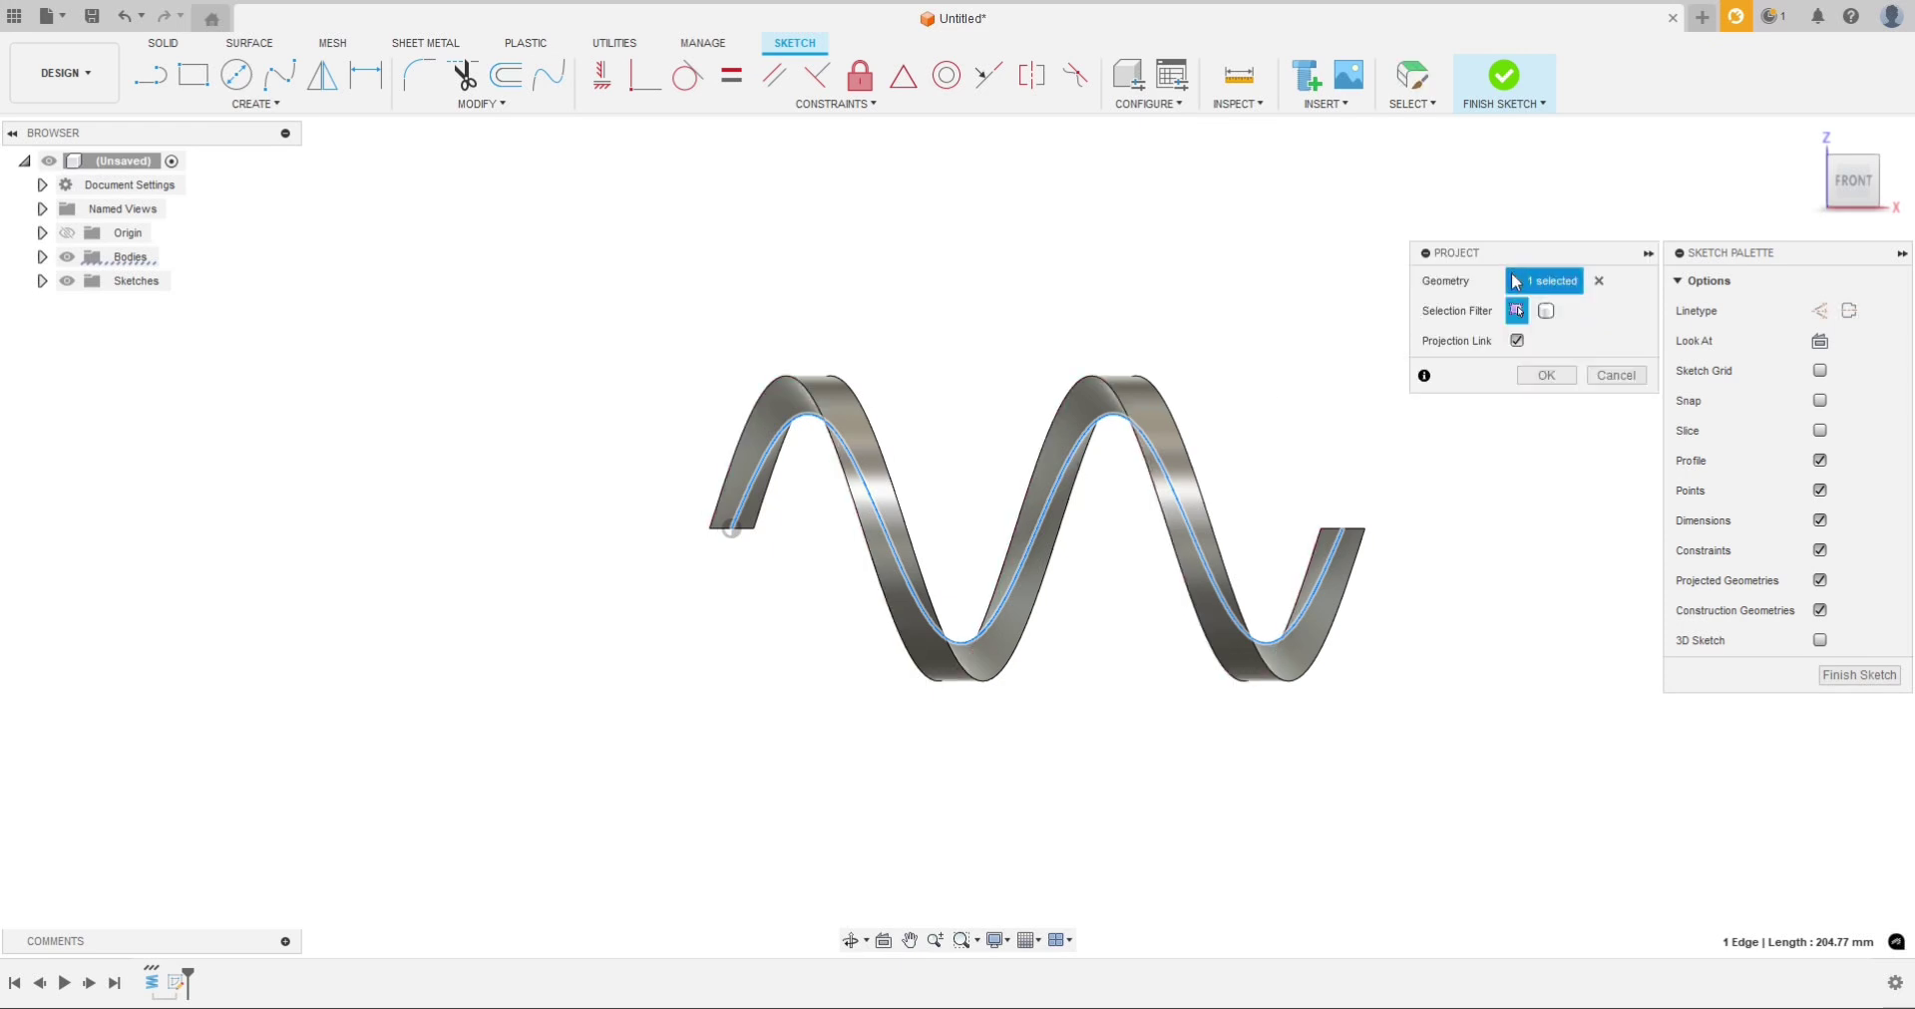
{"action": "left_click", "coordinate": [1608, 381]}
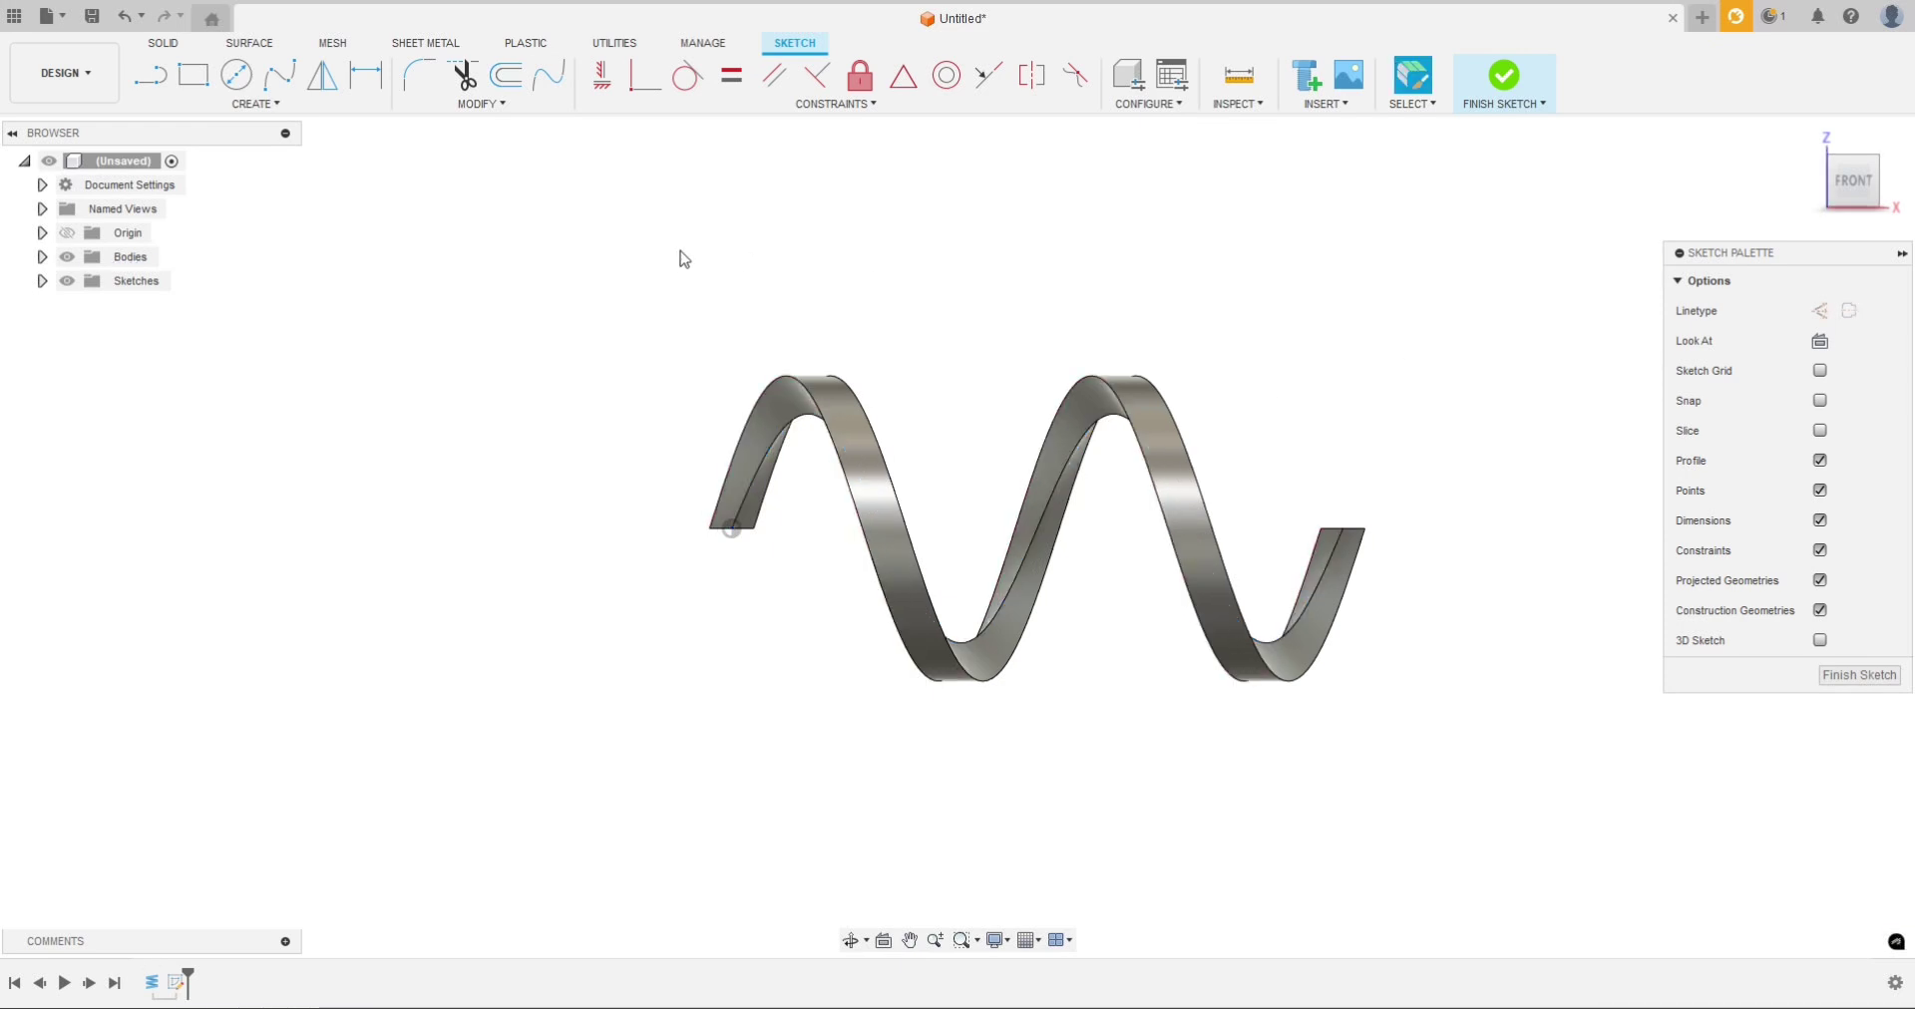
Step: Project the coil's middle helix edge into the sketch via Project / Include > Project
{"action": "left_click", "coordinate": [252, 104]}
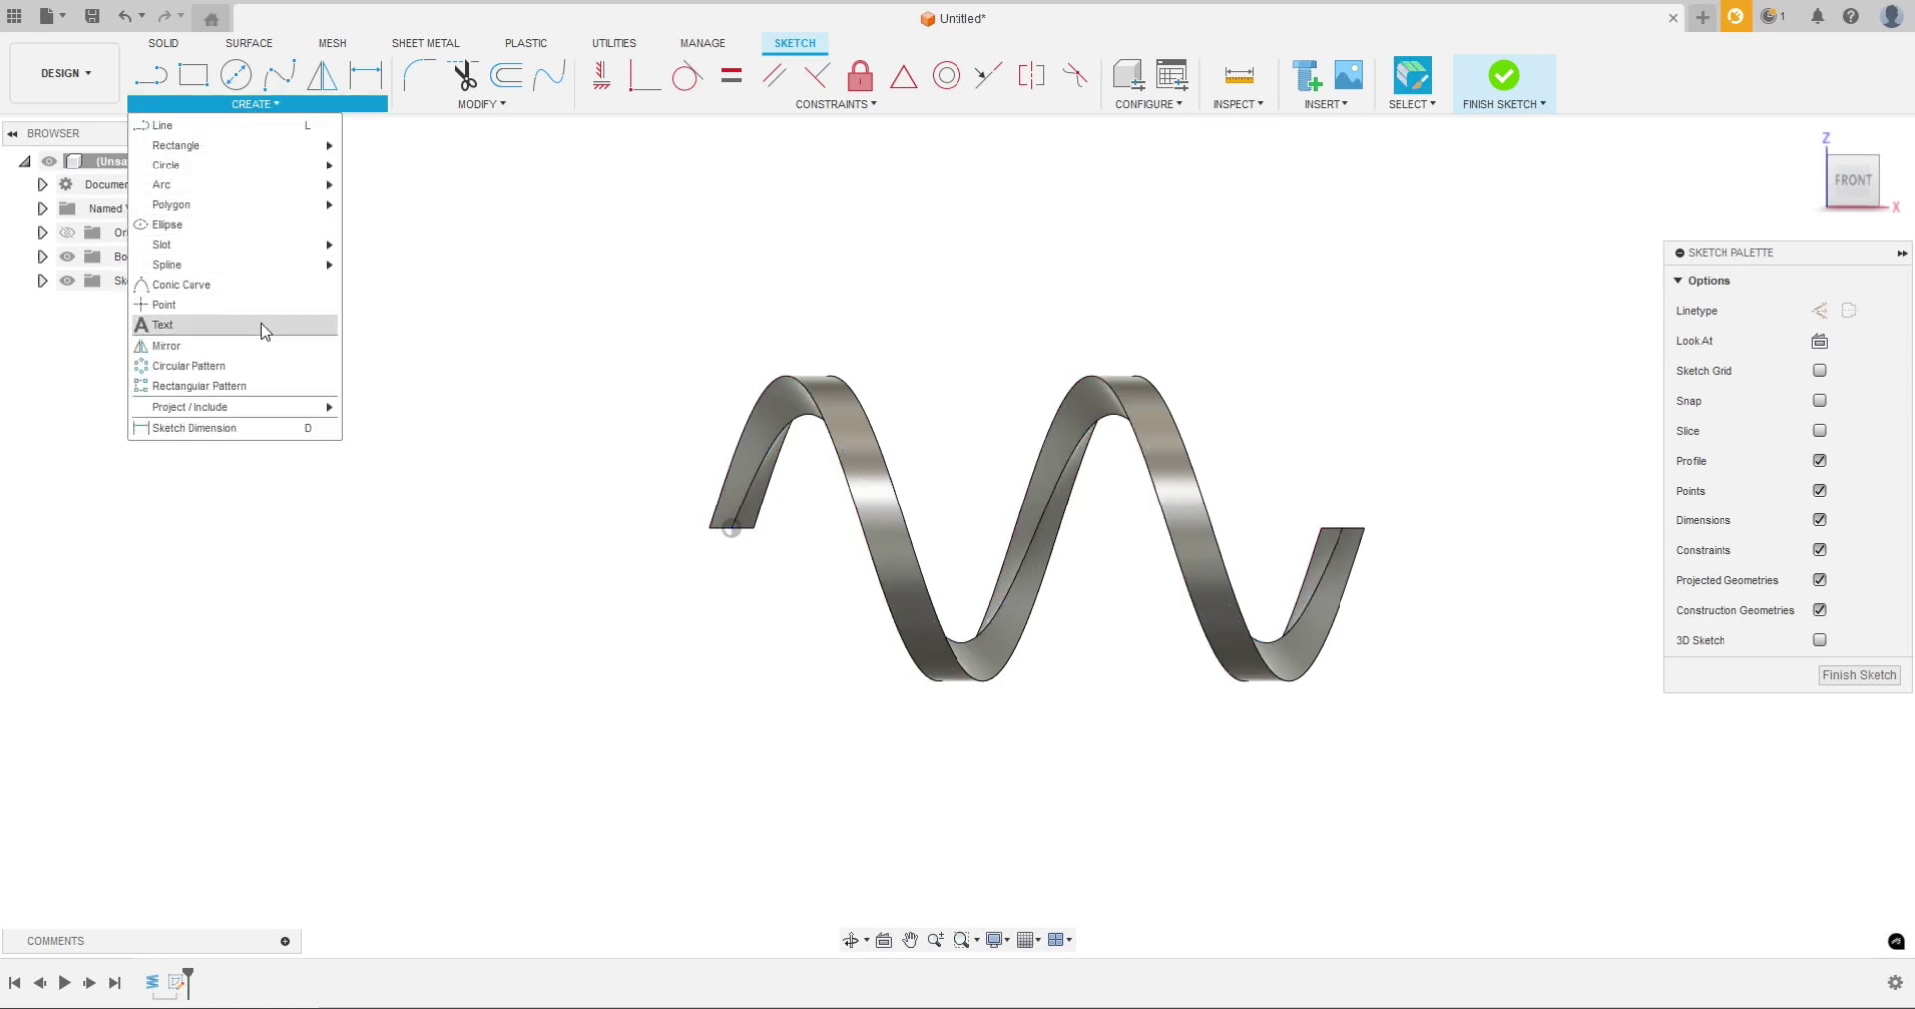
{"action": "mouse_move", "coordinate": [253, 418]}
{"action": "left_click", "coordinate": [371, 406]}
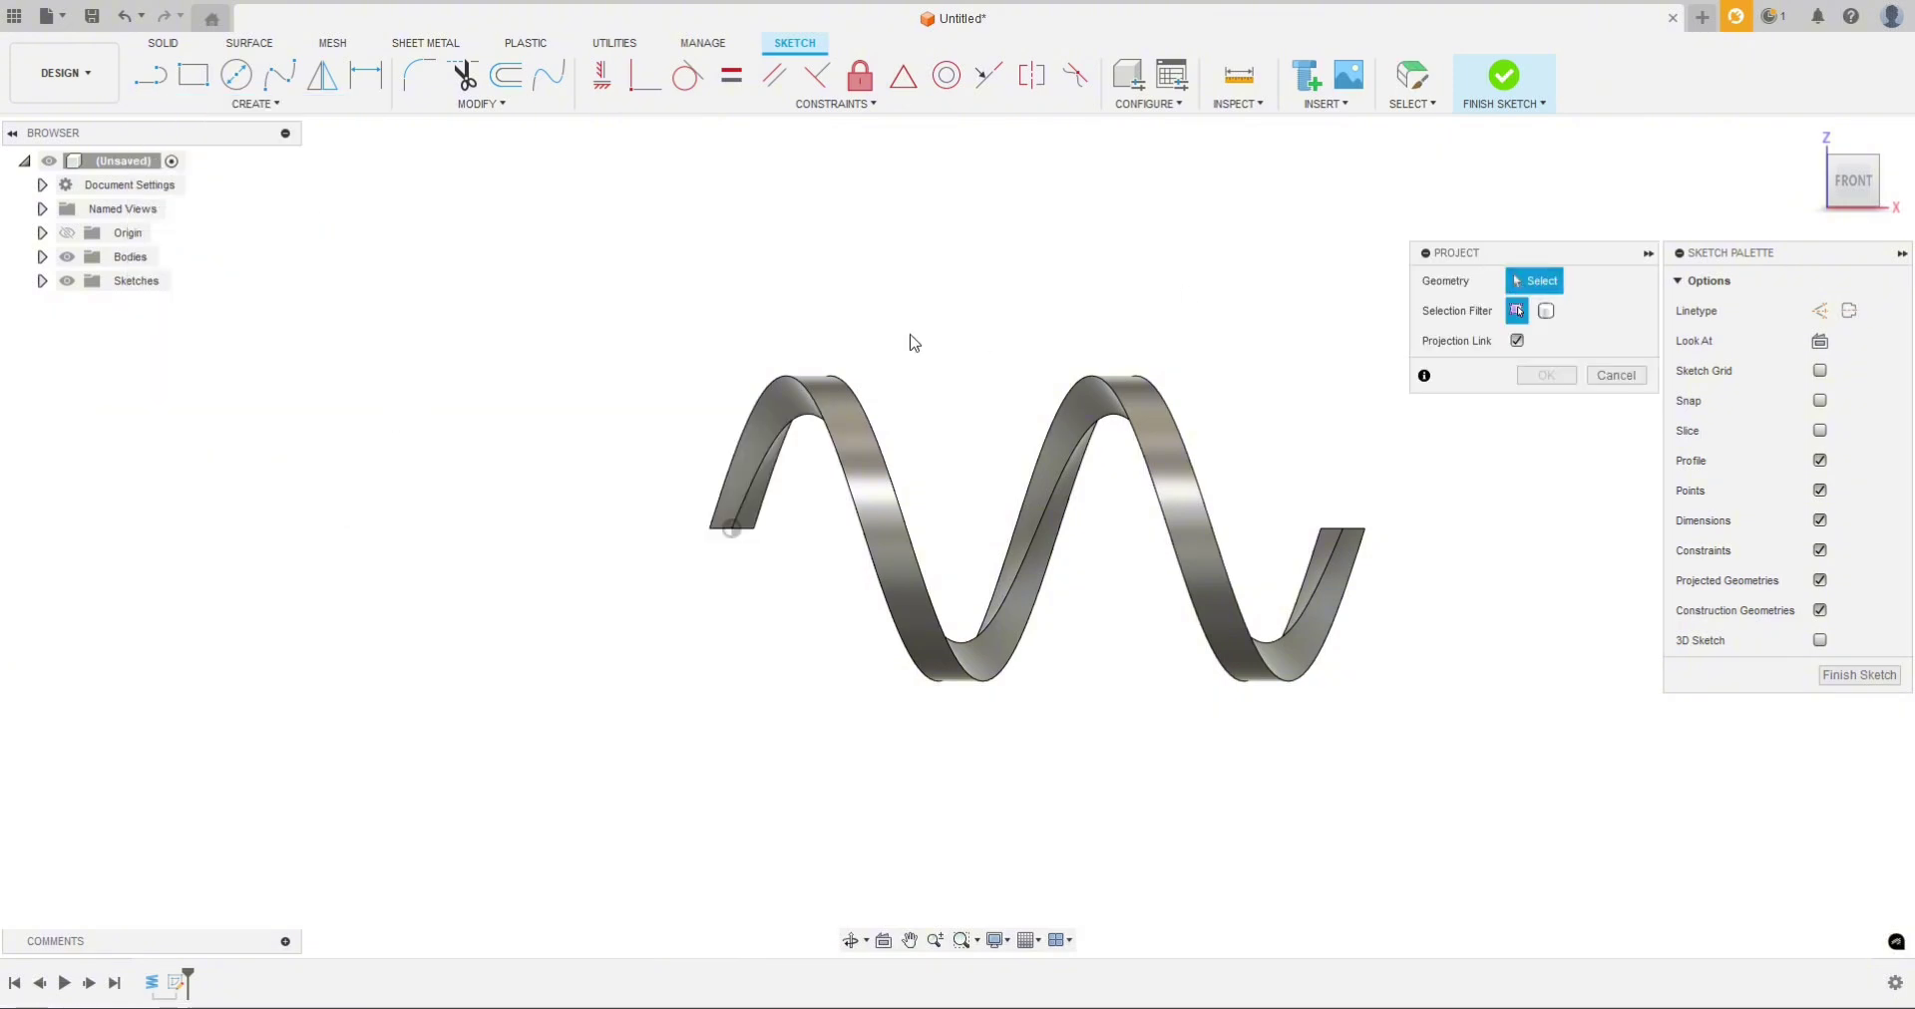
{"action": "left_click", "coordinate": [763, 467]}
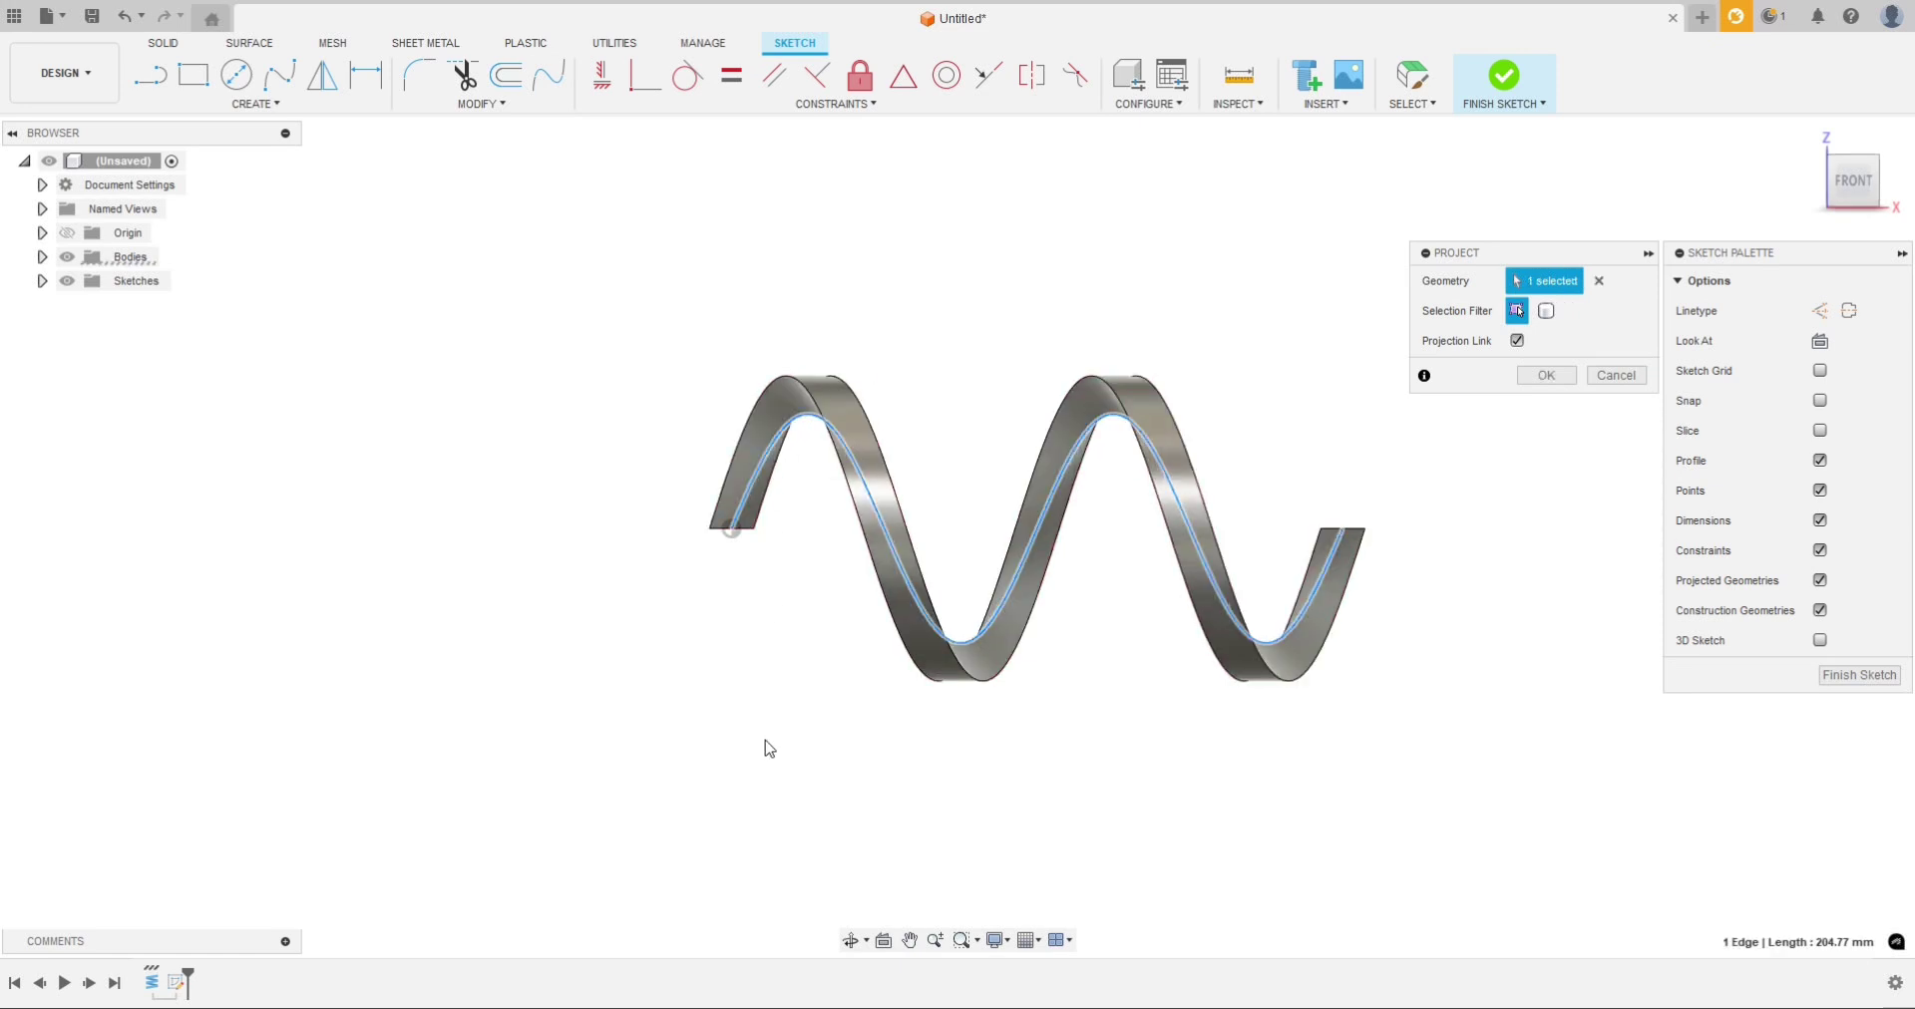
{"action": "left_click", "coordinate": [1548, 375]}
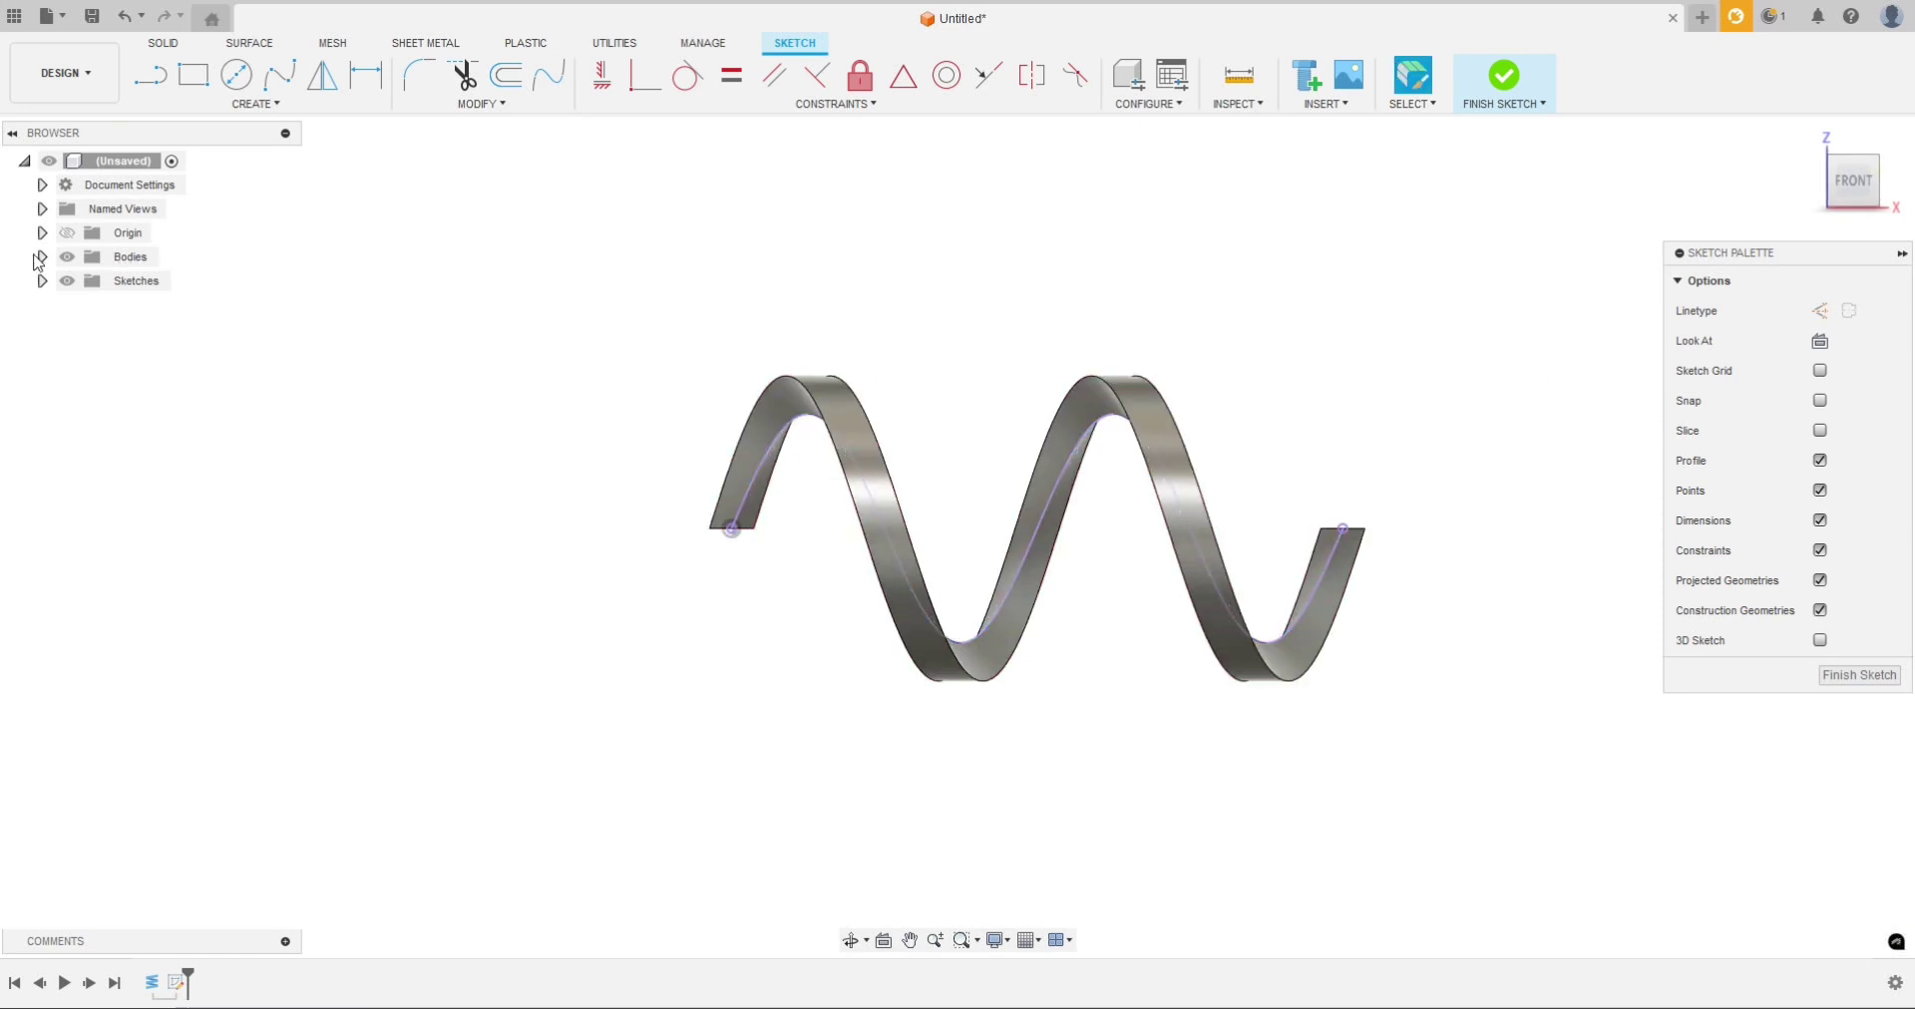
Step: Hide Body1 in the browser, centre the projected sine curve, and finish the sketch
{"action": "left_click", "coordinate": [41, 257]}
{"action": "left_click", "coordinate": [85, 281]}
{"action": "scroll", "coordinate": [1001, 611], "scroll_direction": "up", "scroll_amount": 3}
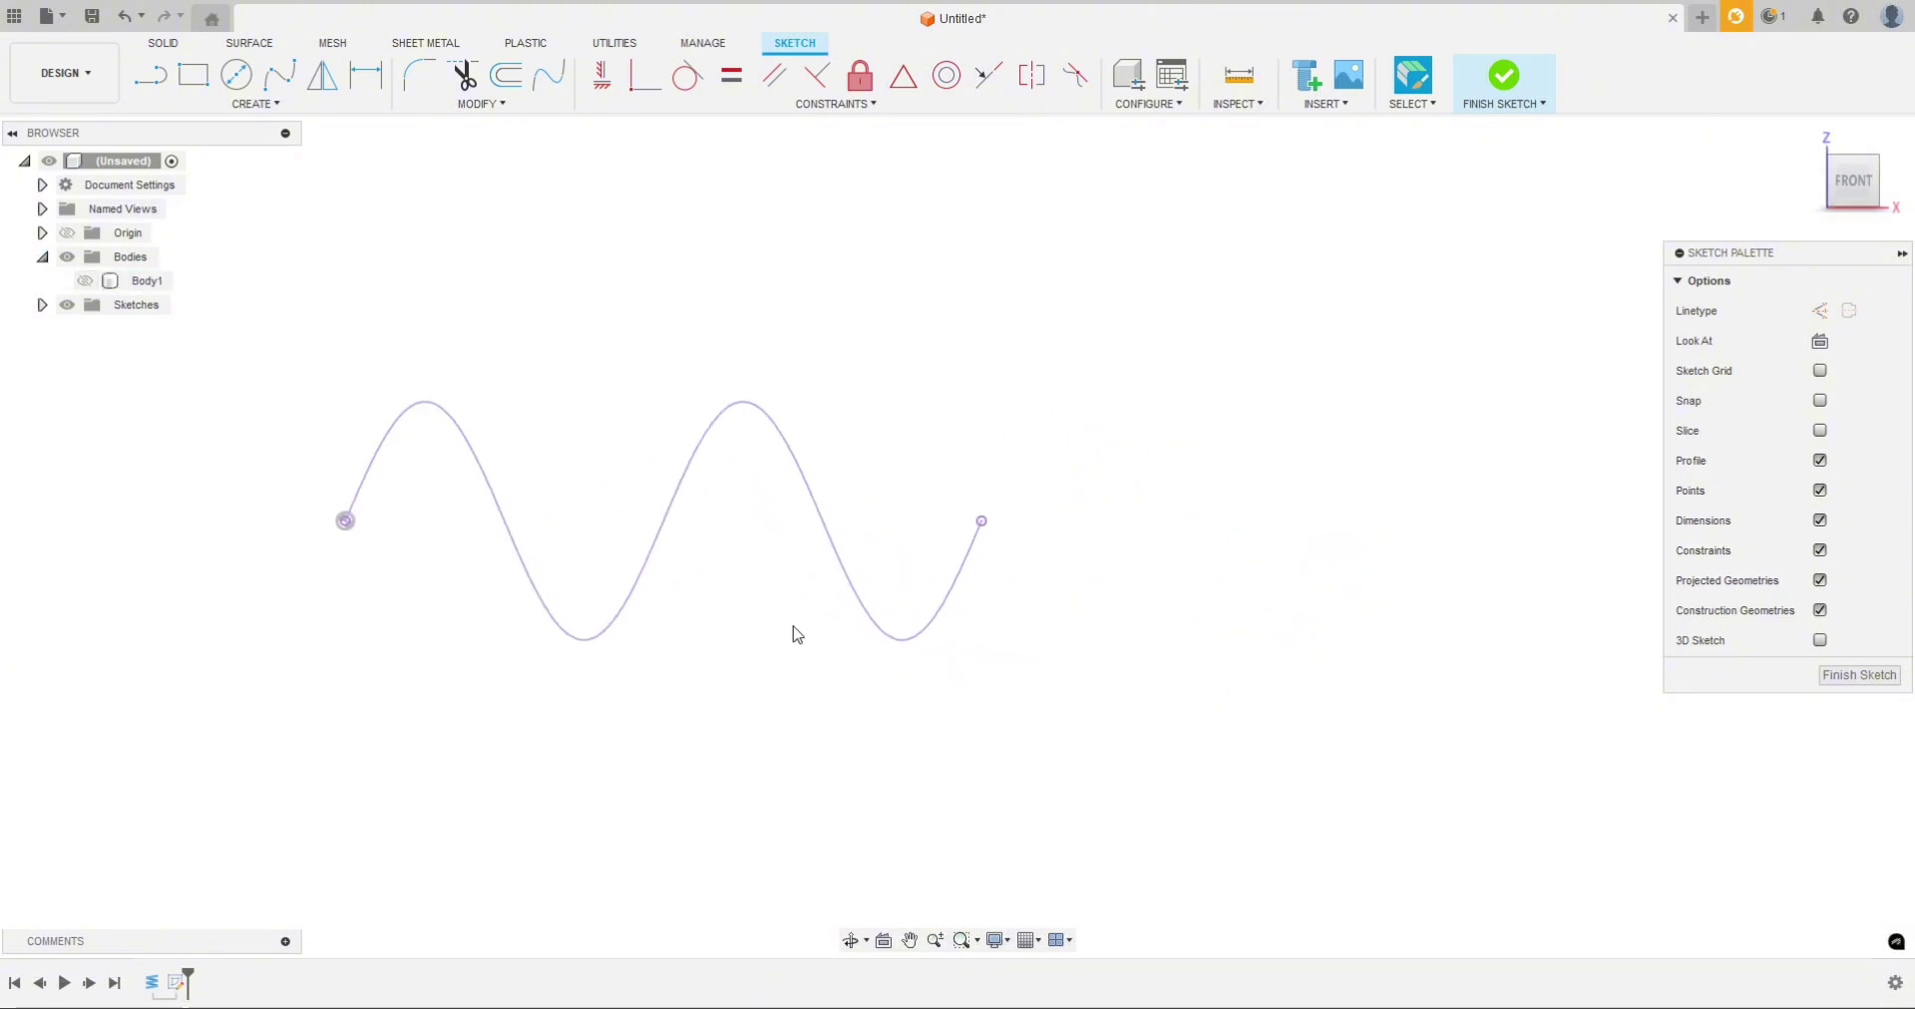
{"action": "middle_click_drag", "start_coordinate": [752, 633], "coordinate": [864, 632]}
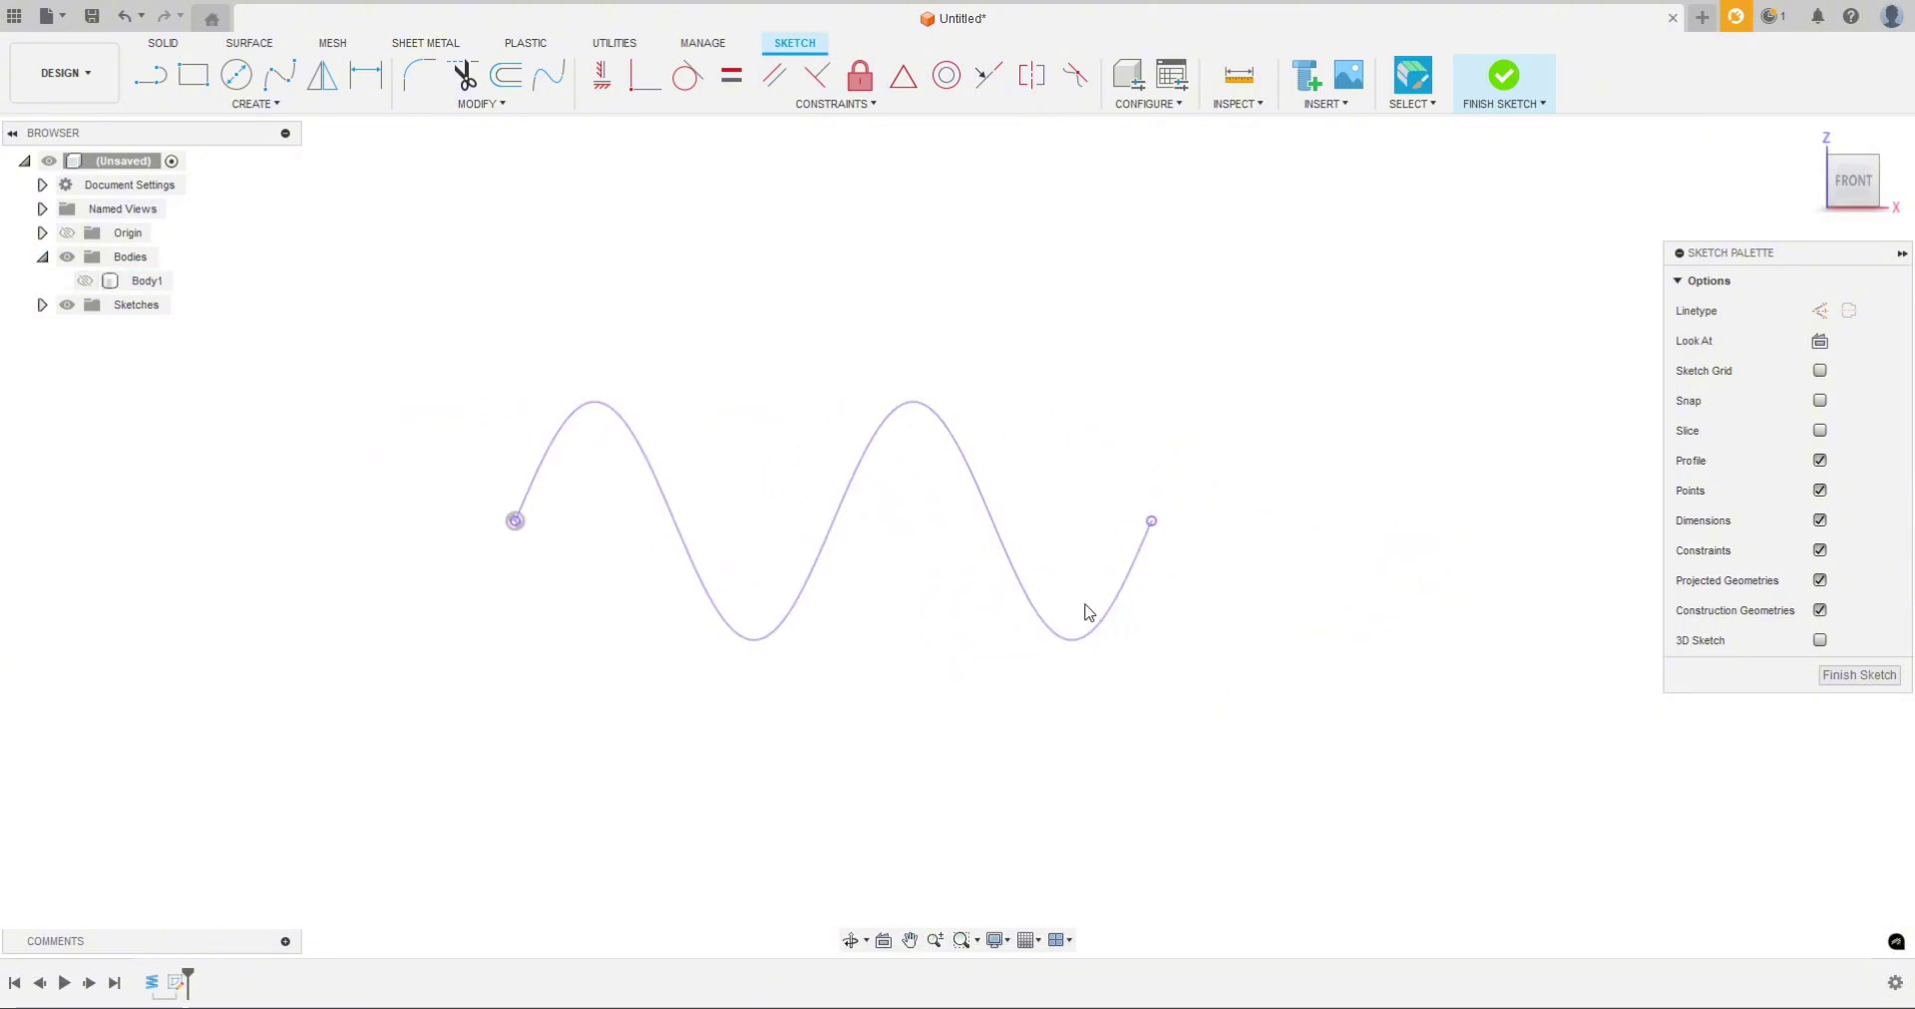
{"action": "left_click", "coordinate": [1506, 84]}
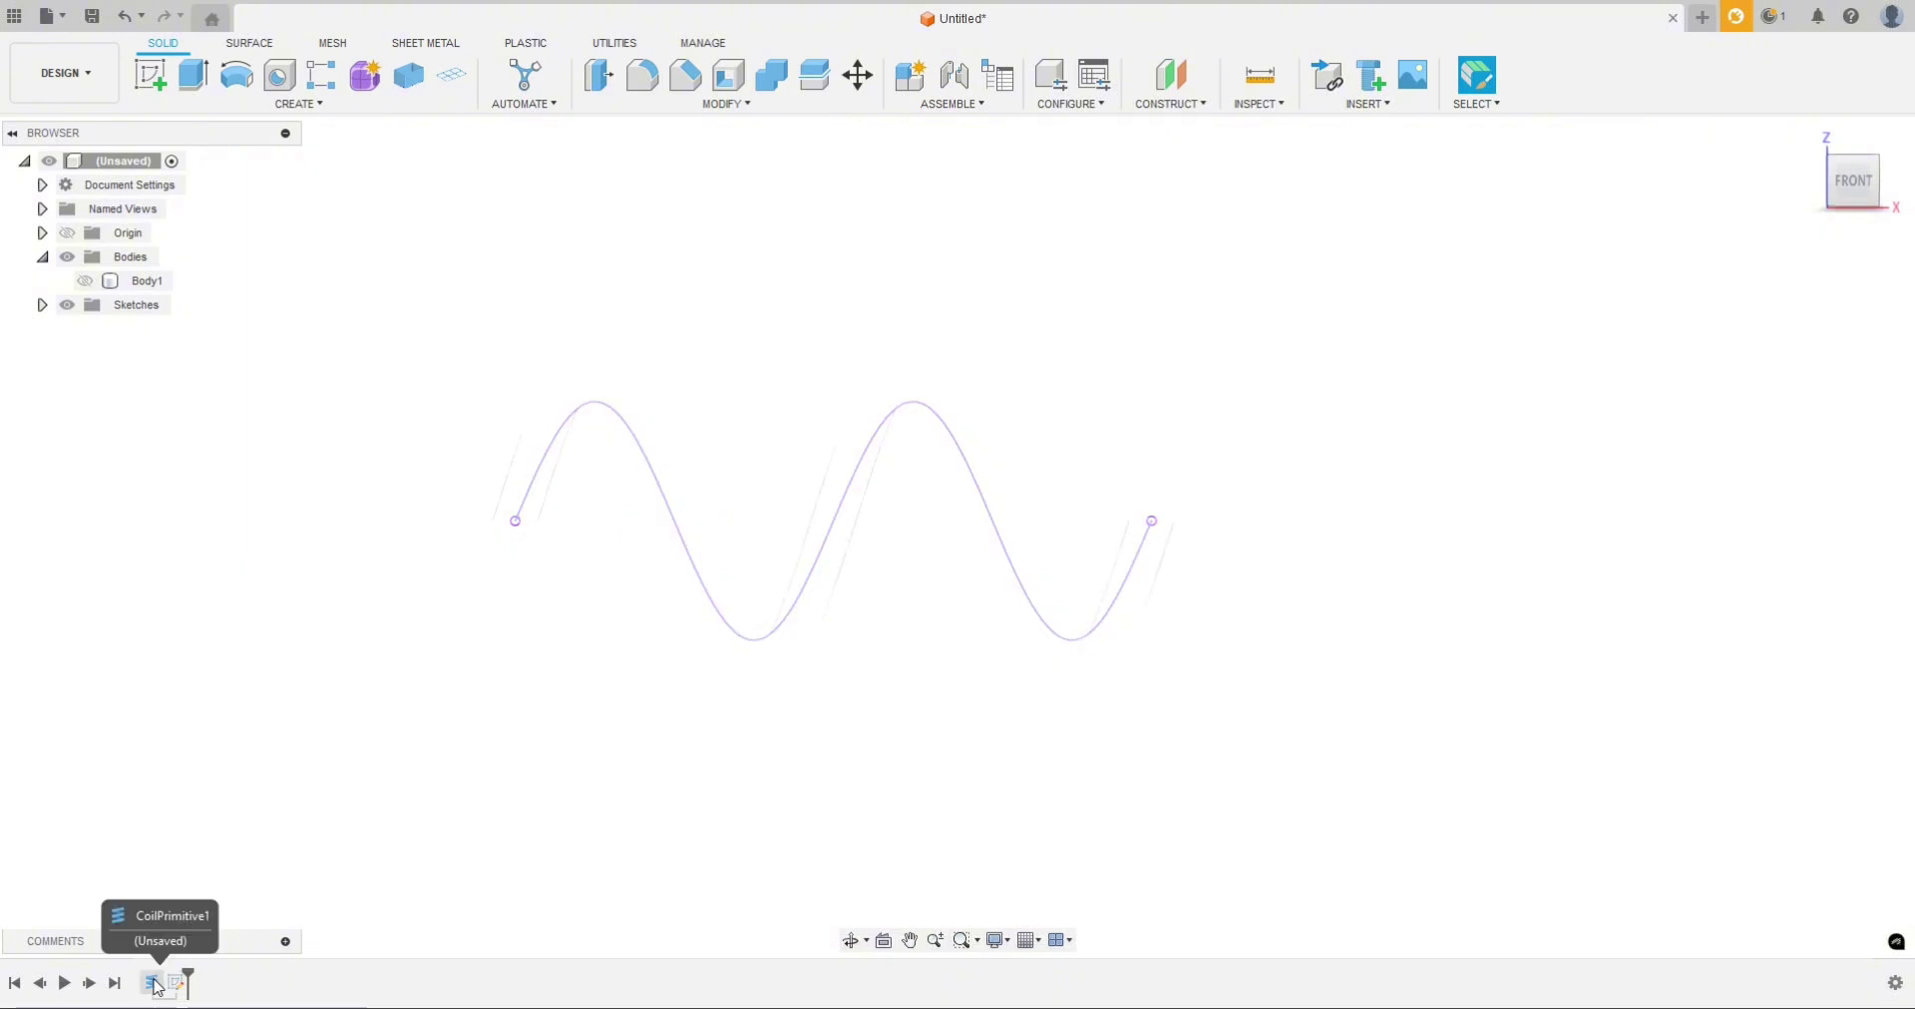
Step: Edit the coil feature in the timeline and change its diameter from 30 mm to 20 mm
{"action": "double_click", "coordinate": [152, 983]}
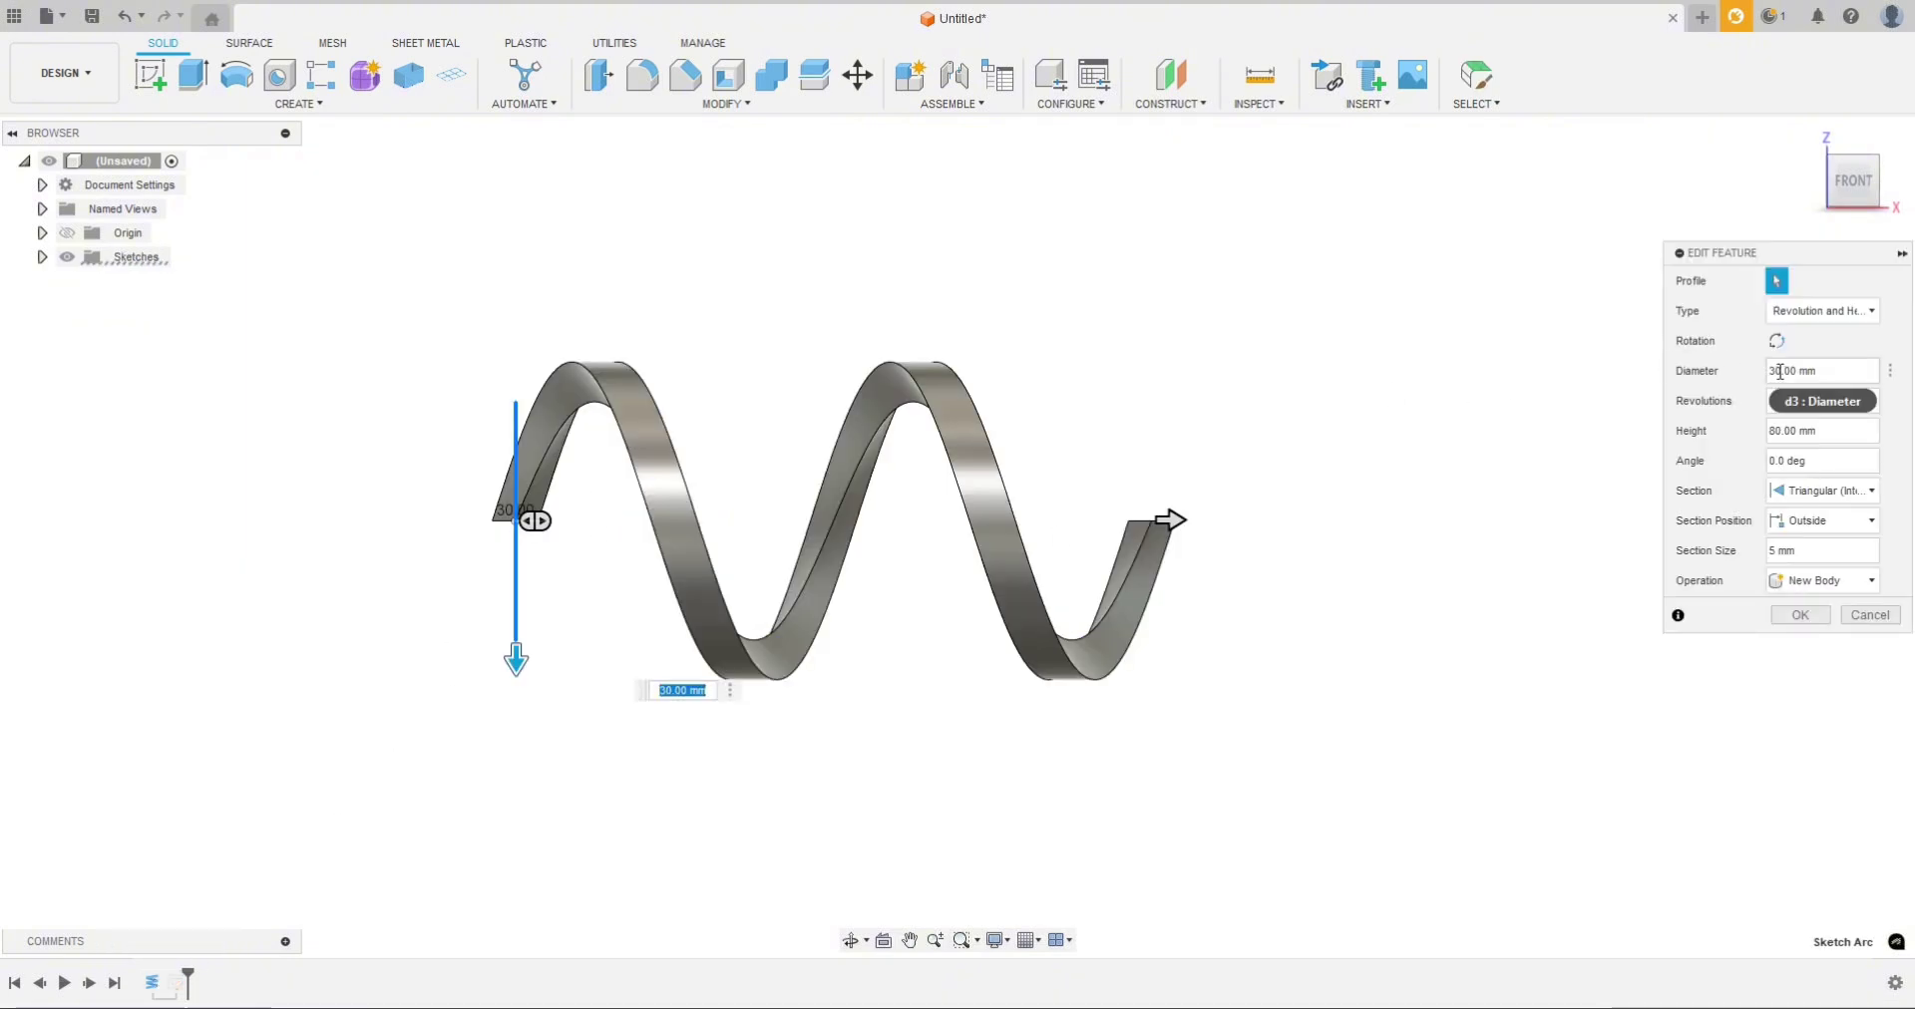
{"action": "left_click", "coordinate": [1771, 371]}
{"action": "key", "text": "Delete"}
{"action": "type", "text": "2"}
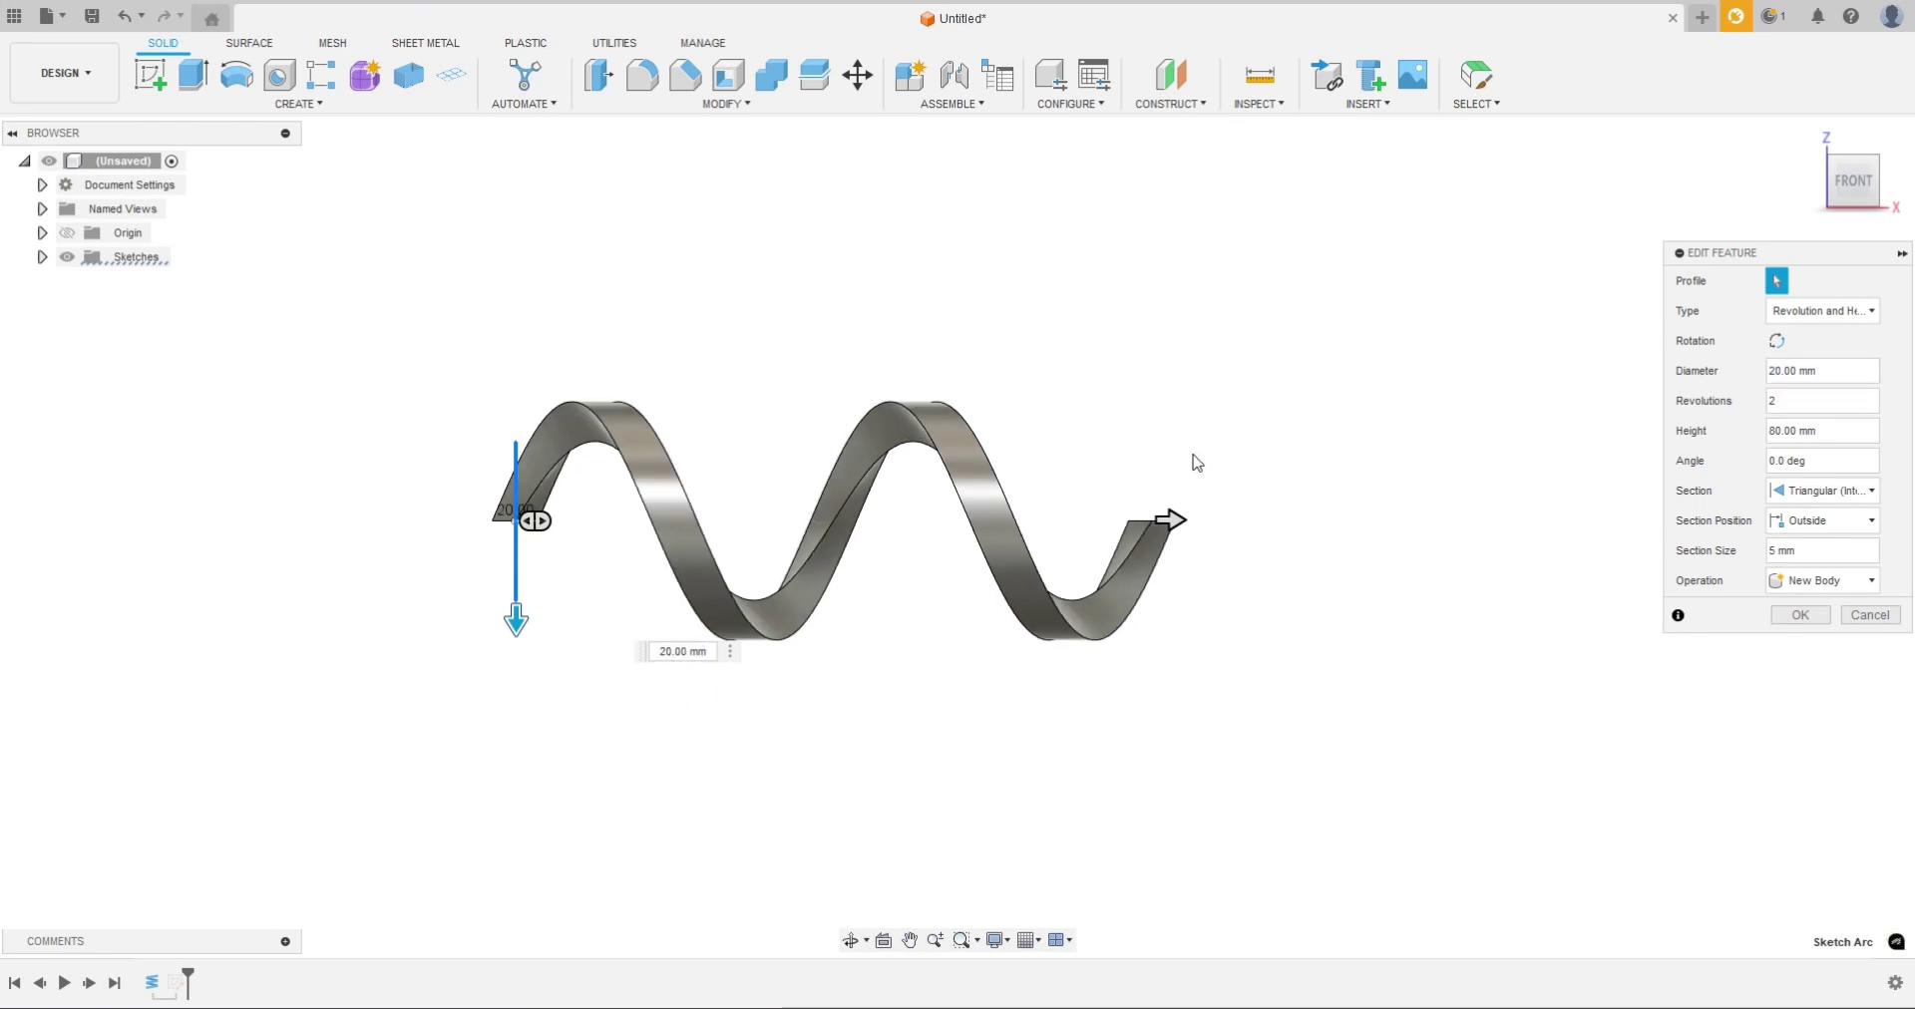
{"action": "left_click", "coordinate": [1801, 615]}
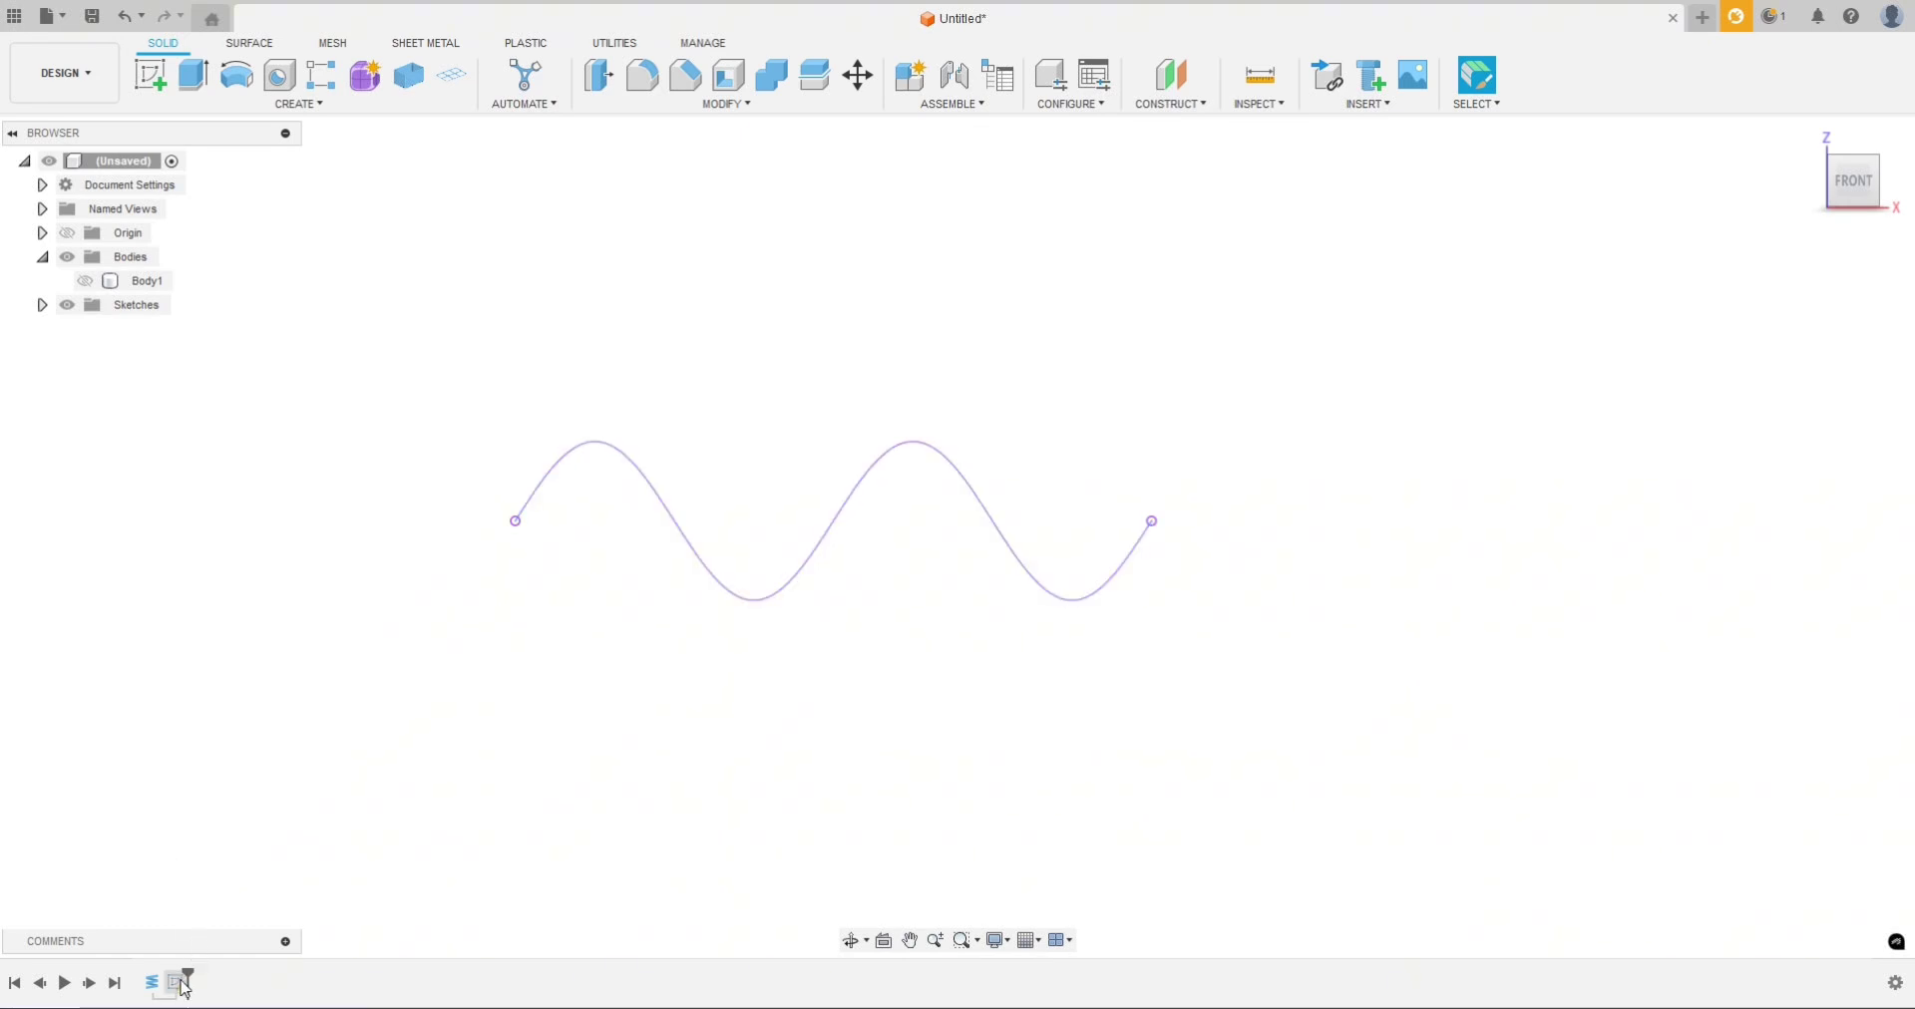
Step: Reopen the sine-wave sketch and join its two endpoints with a straight line
{"action": "double_click", "coordinate": [179, 984]}
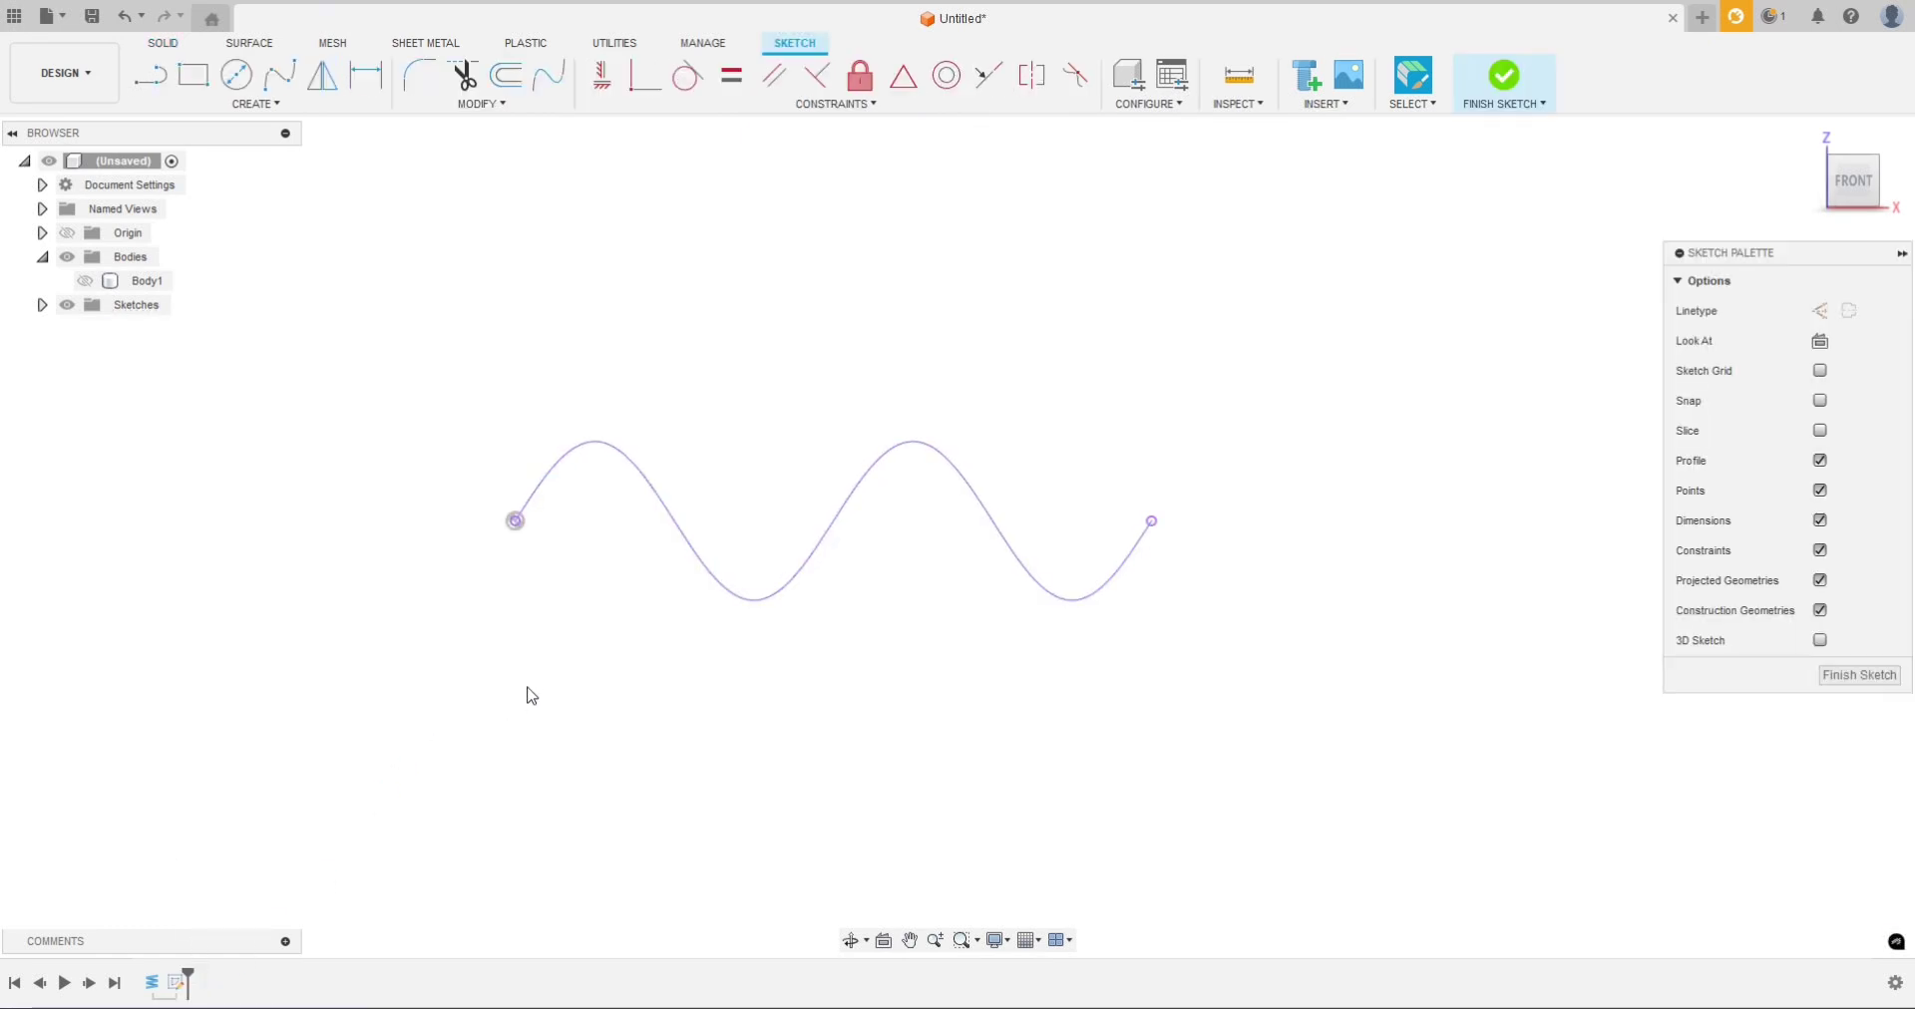
{"action": "key", "text": "l"}
{"action": "left_click", "coordinate": [515, 520]}
{"action": "left_click", "coordinate": [1157, 528]}
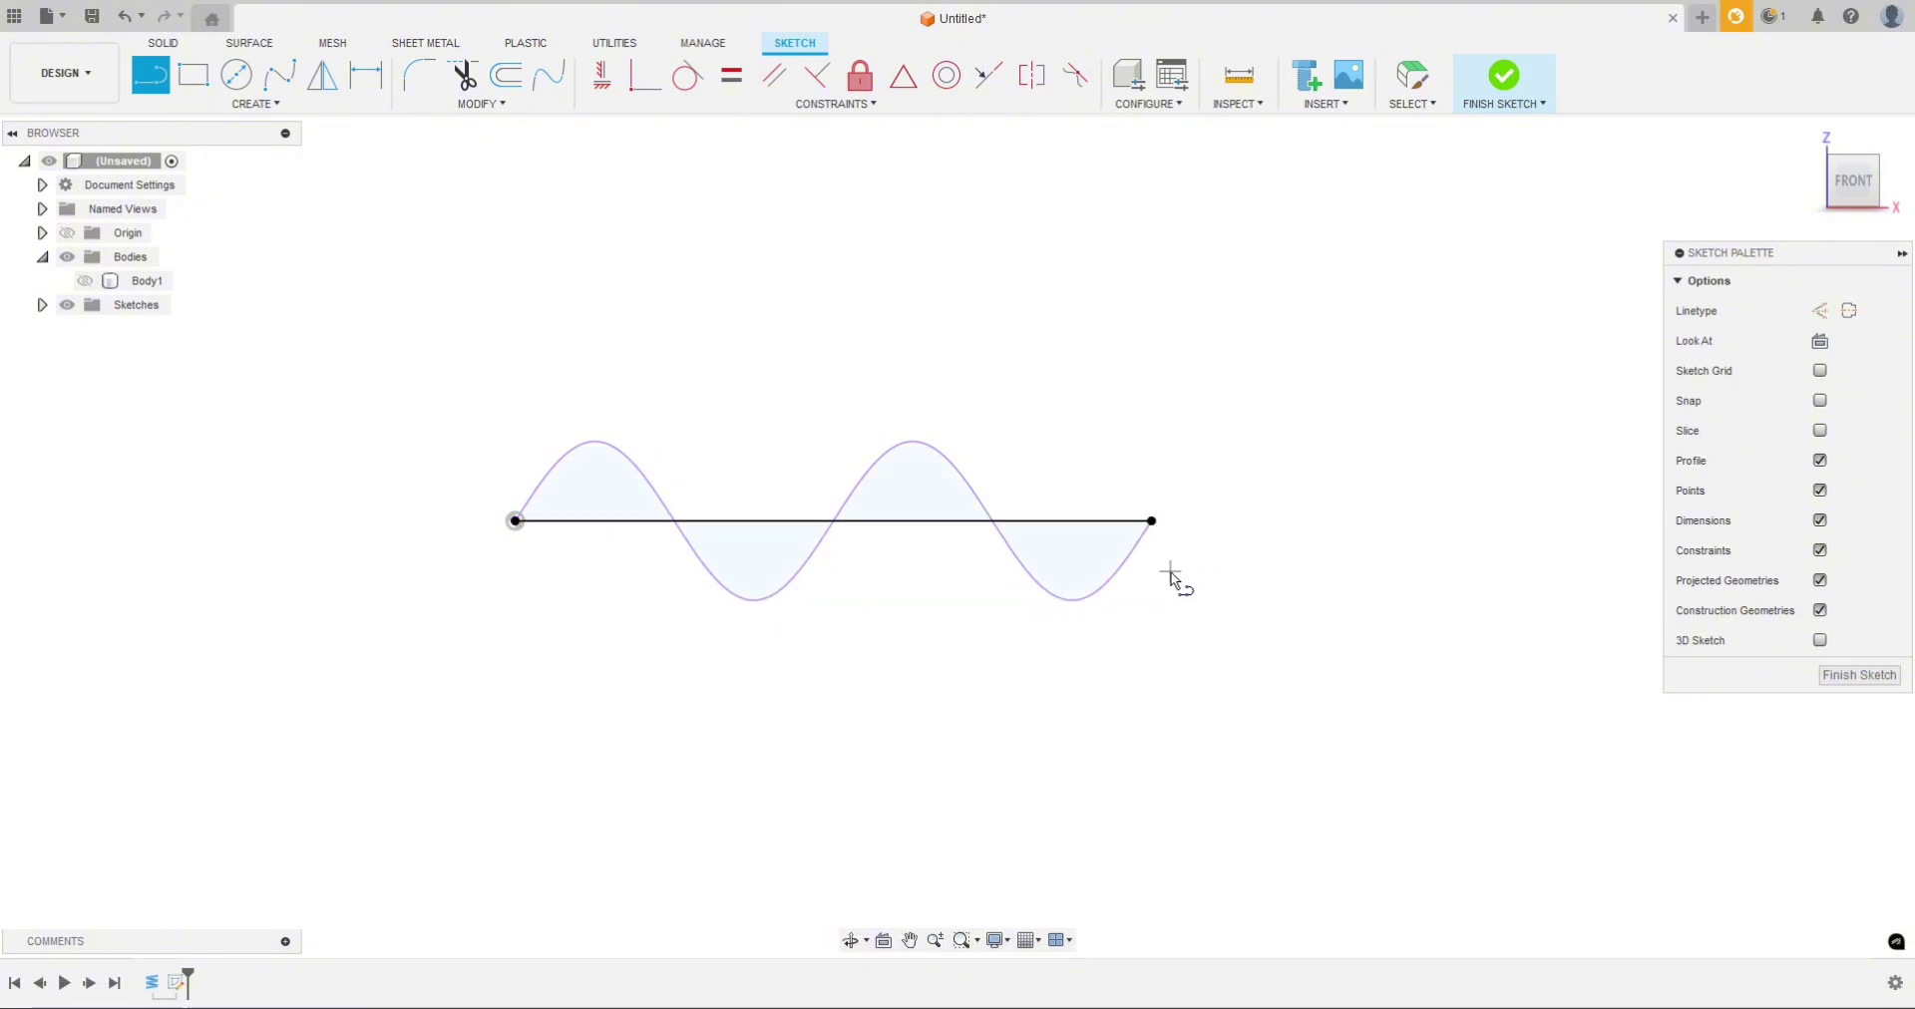
{"action": "key", "text": "Escape"}
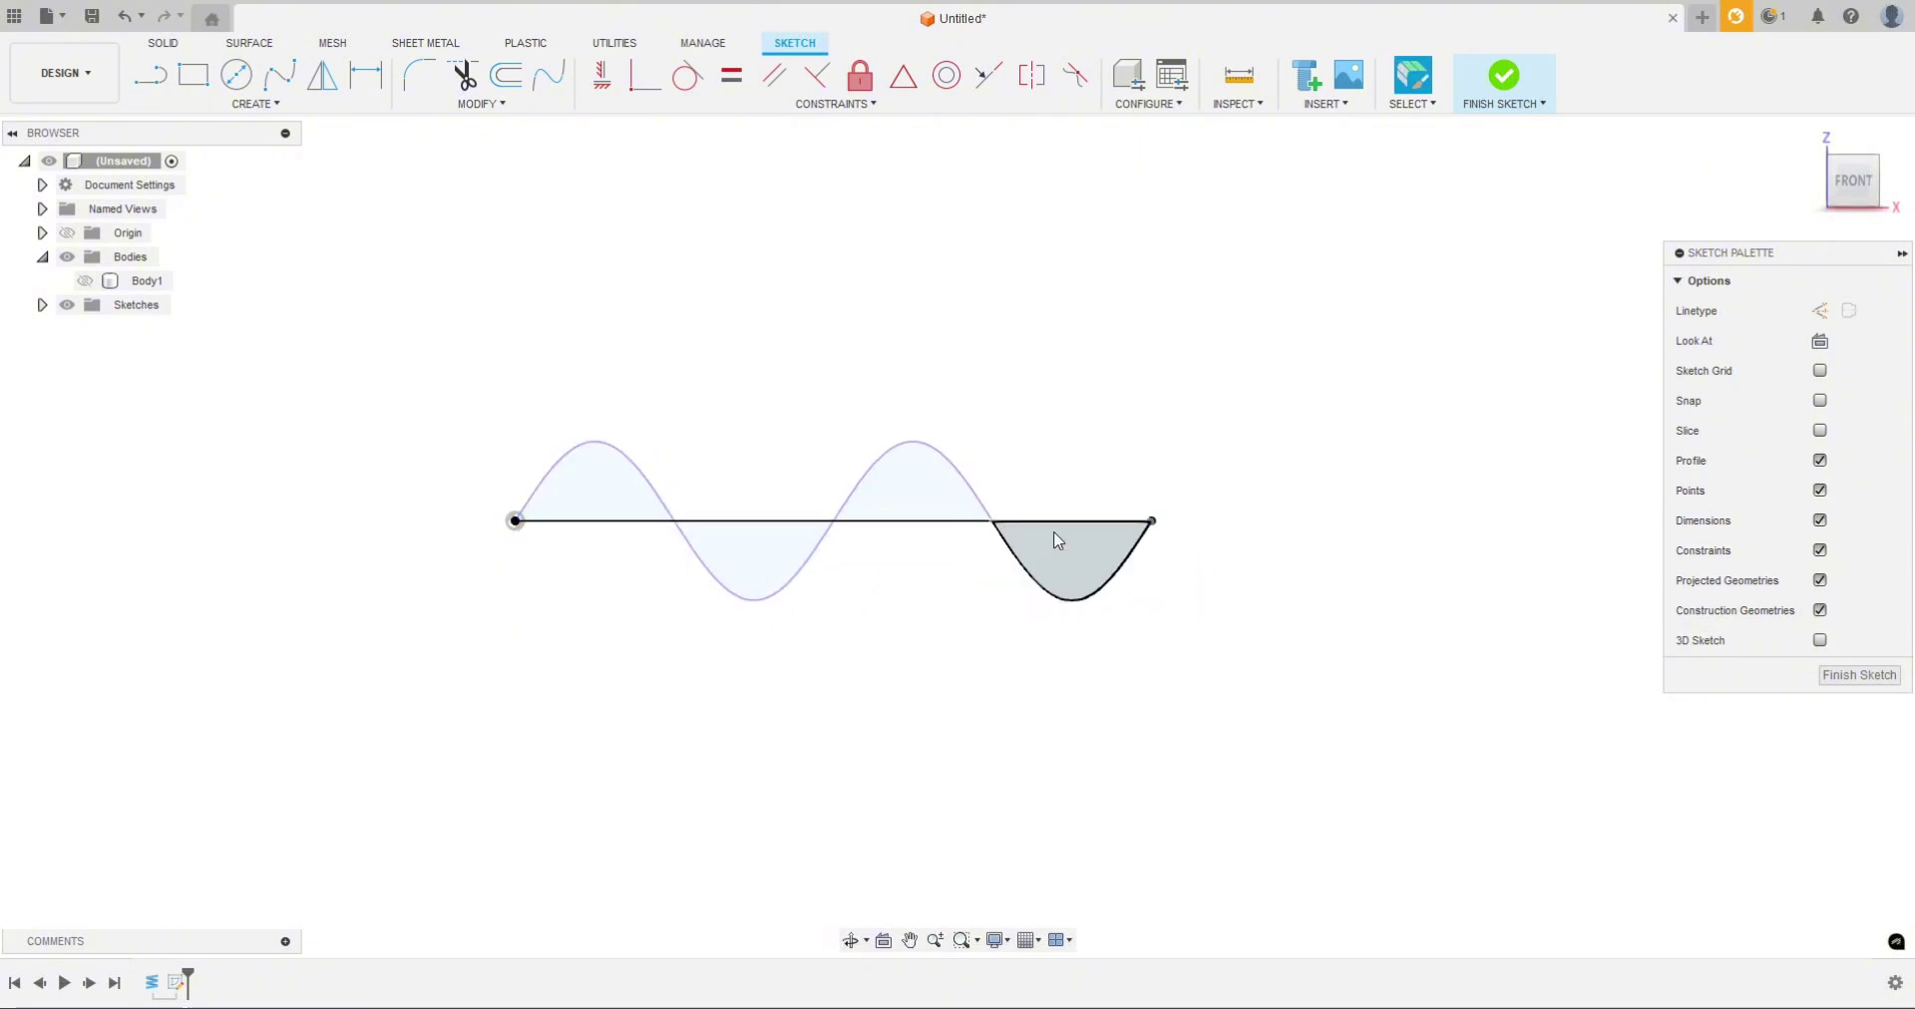
Step: Finish the sketch and hide Sketch3, leaving the canvas empty
{"action": "left_click", "coordinate": [1488, 86]}
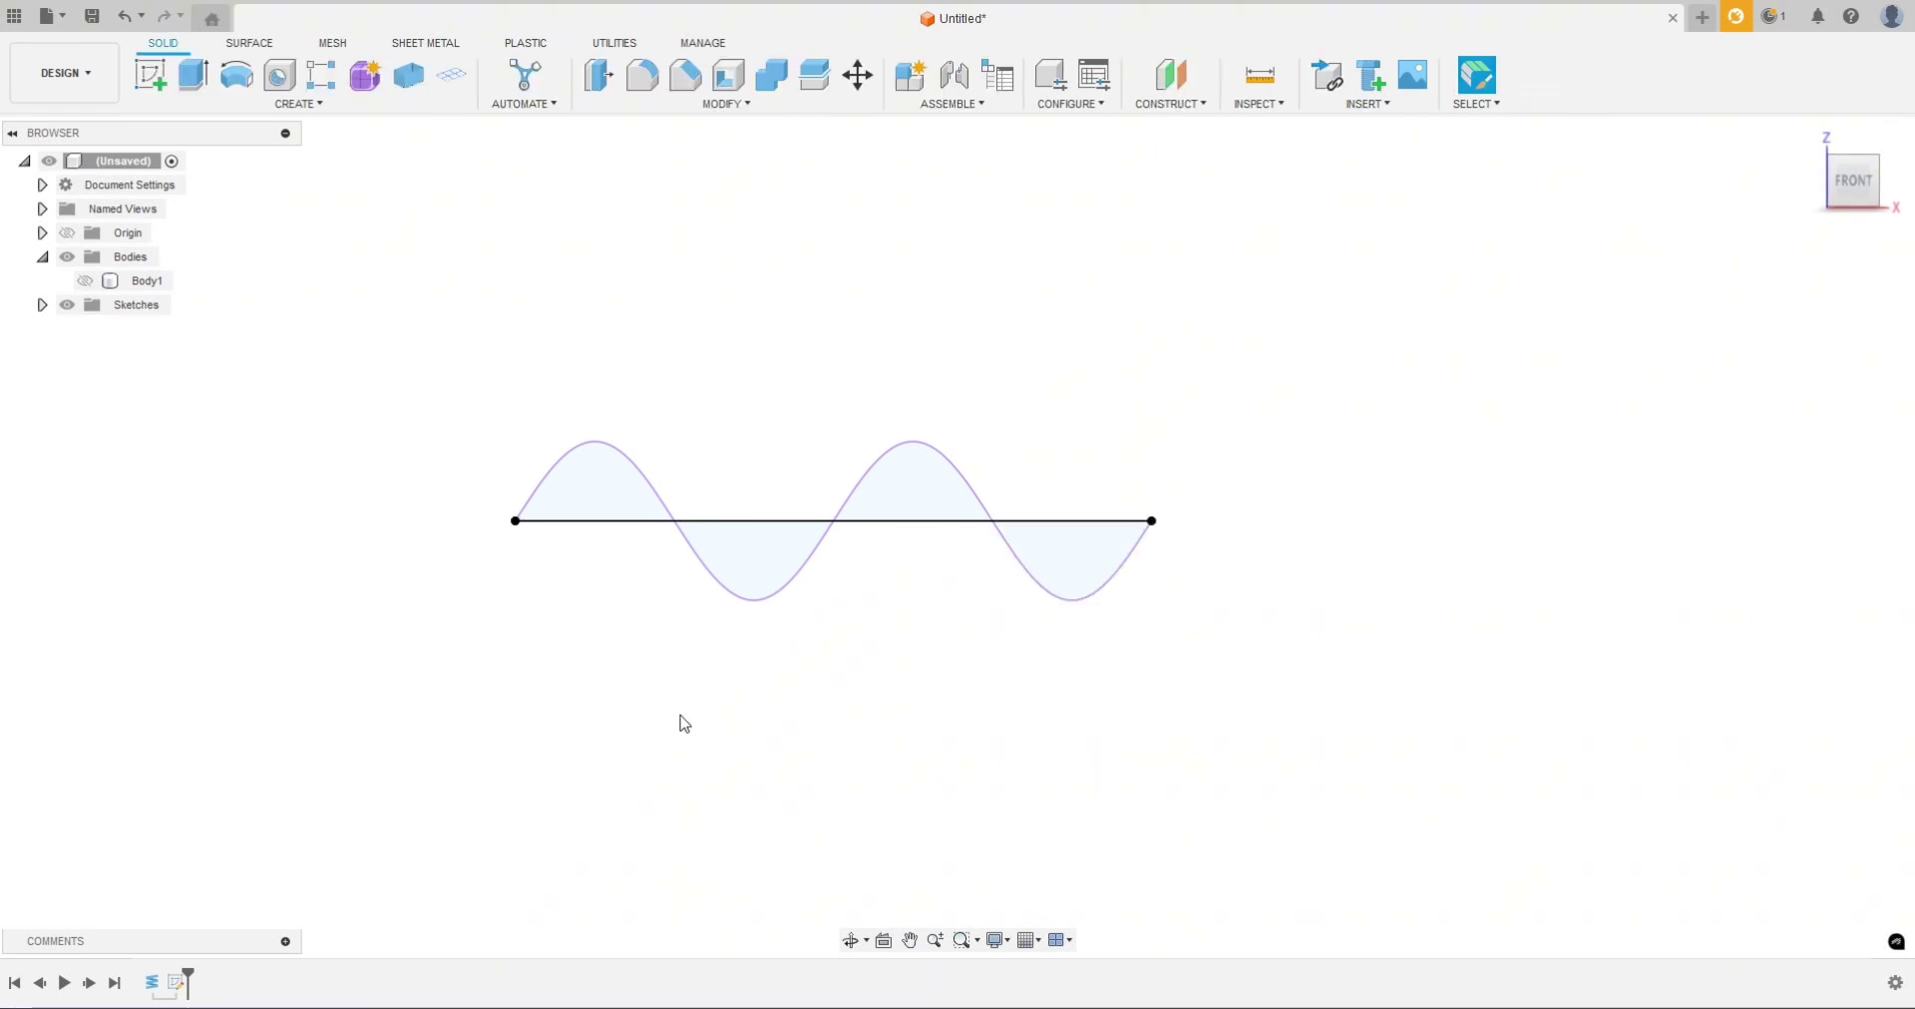
{"action": "scroll", "coordinate": [673, 708], "scroll_direction": "down", "scroll_amount": 3}
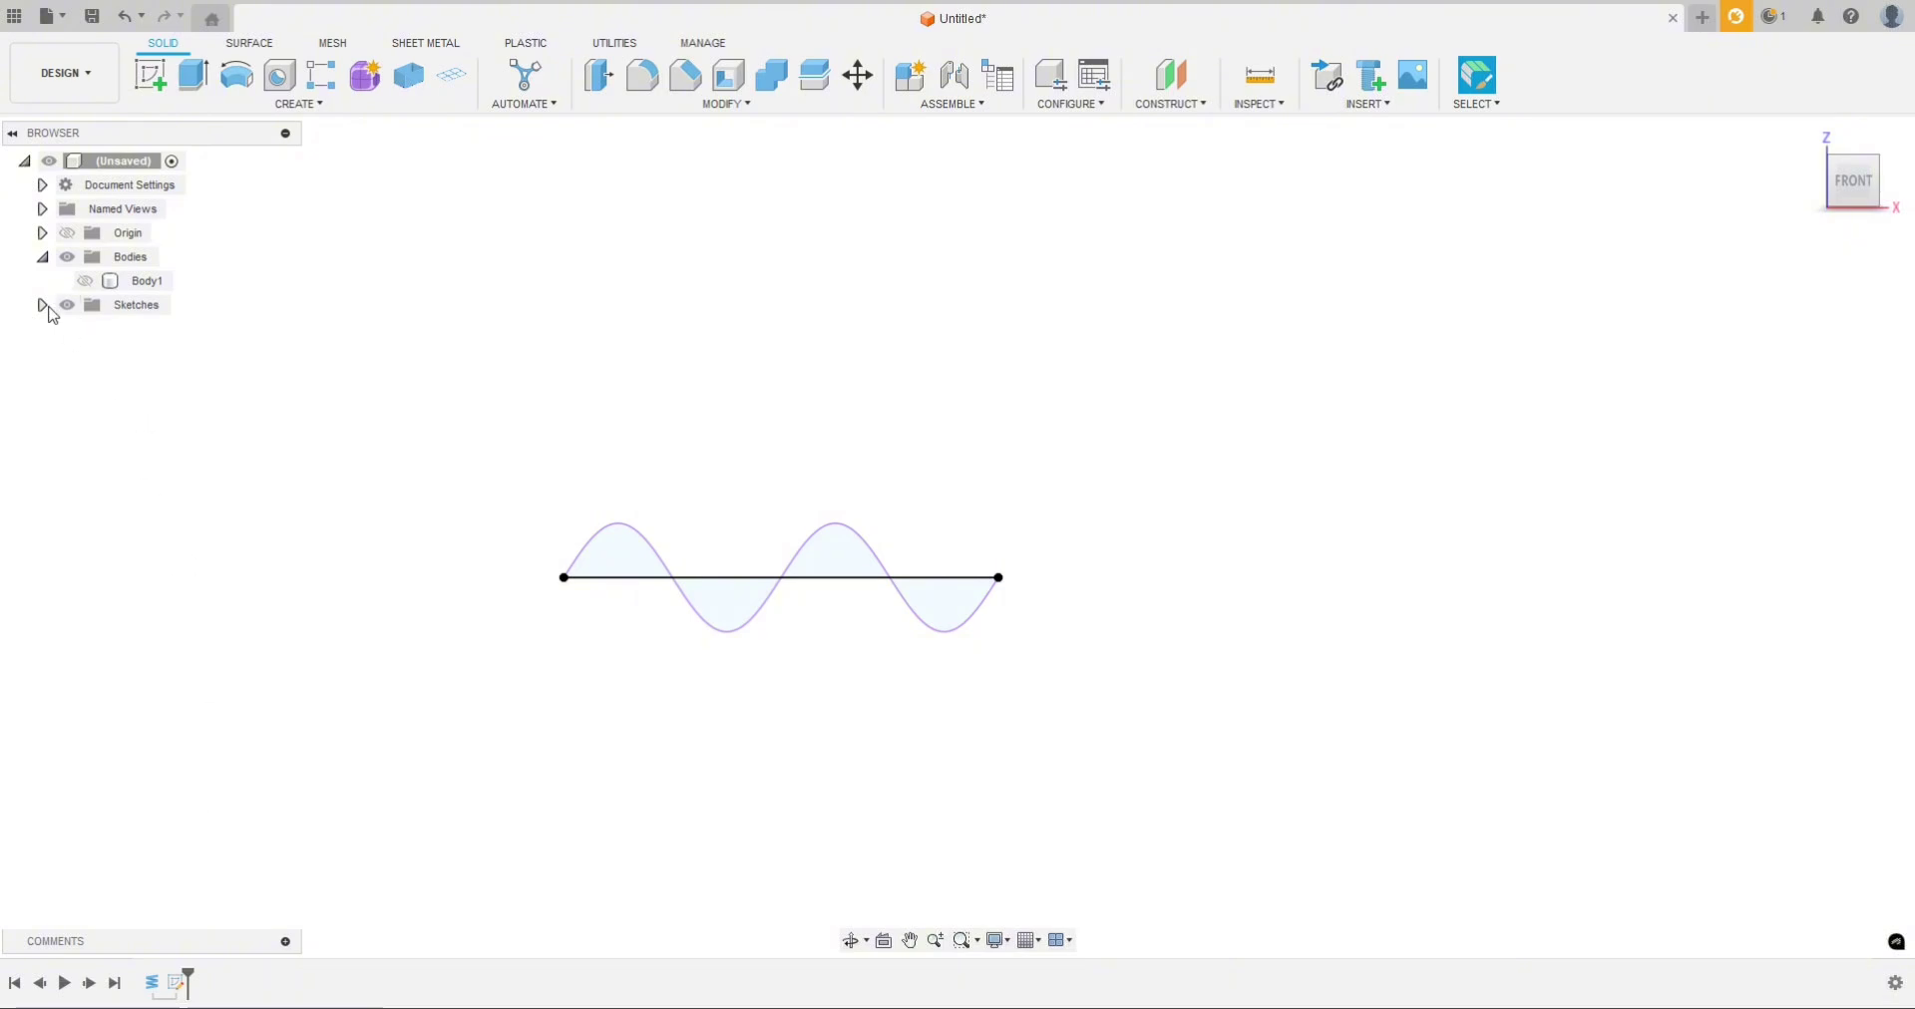
{"action": "left_click", "coordinate": [85, 329]}
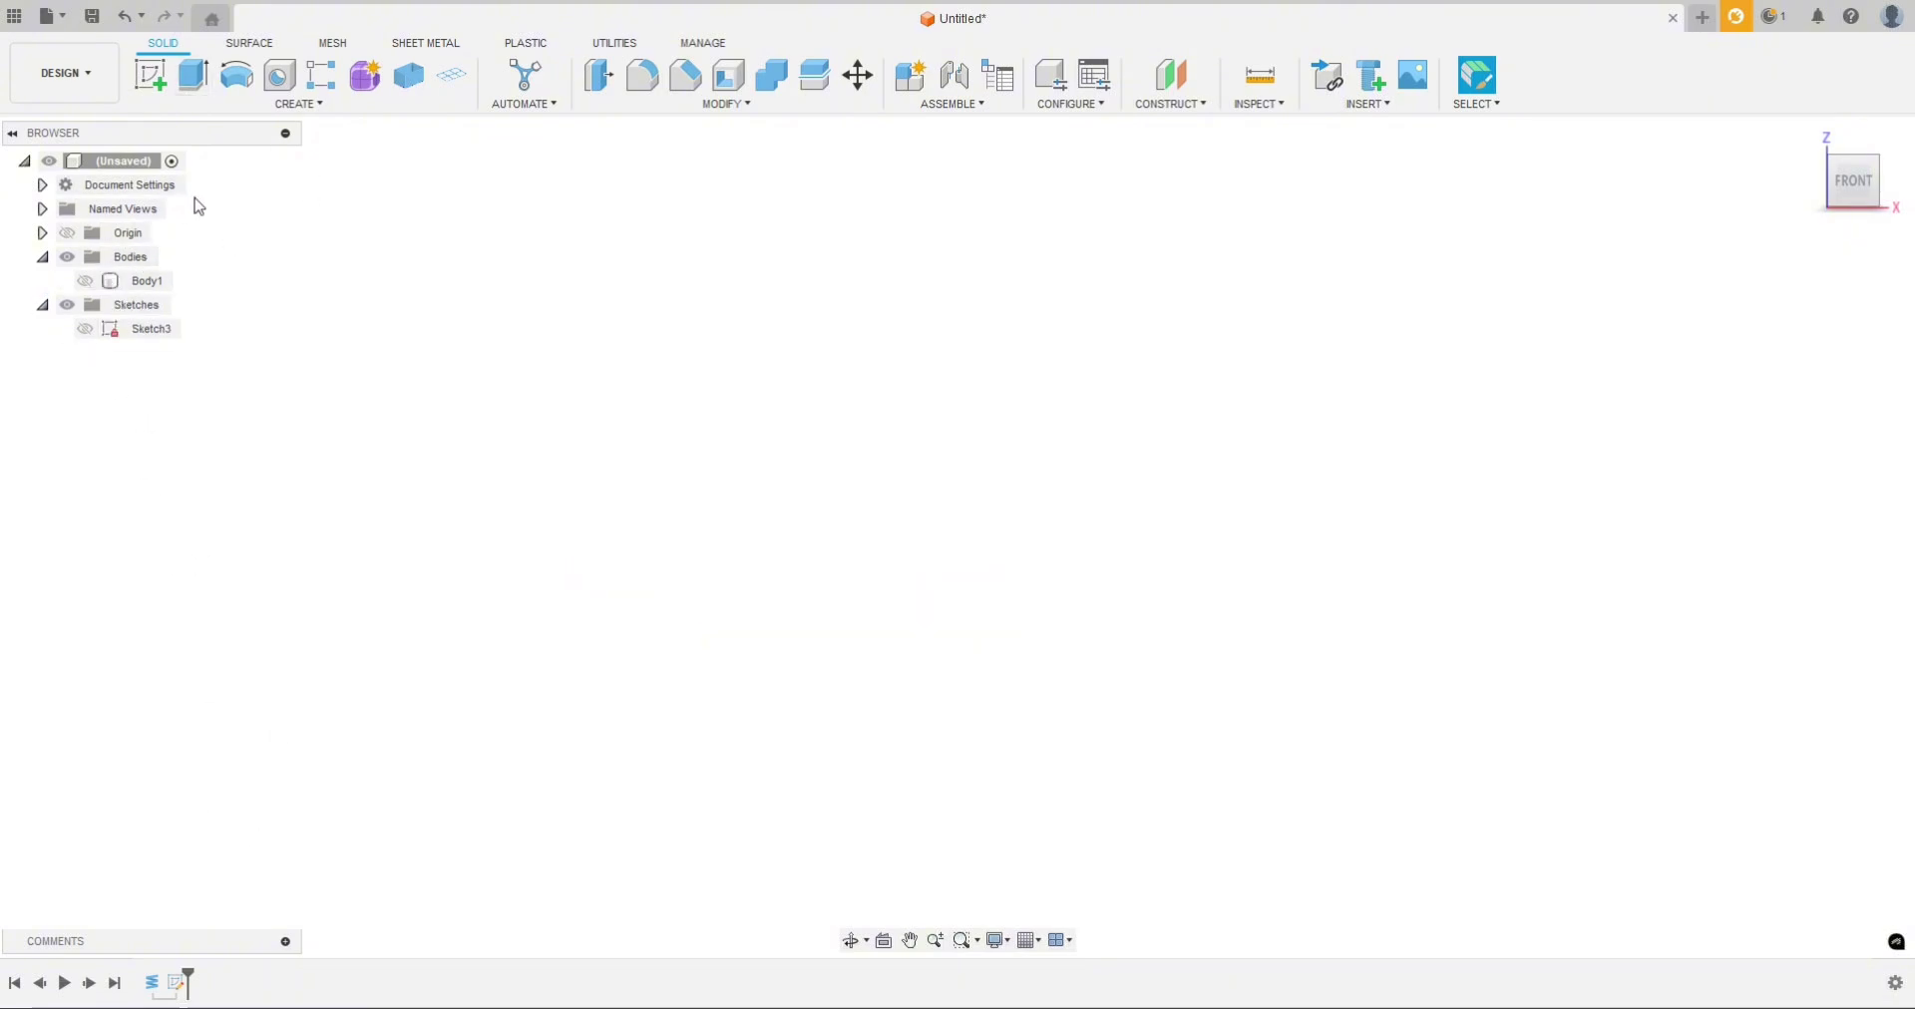
Step: Start a coil on the XY plane, centred at the origin, with a 10 mm diameter
{"action": "left_click", "coordinate": [160, 103]}
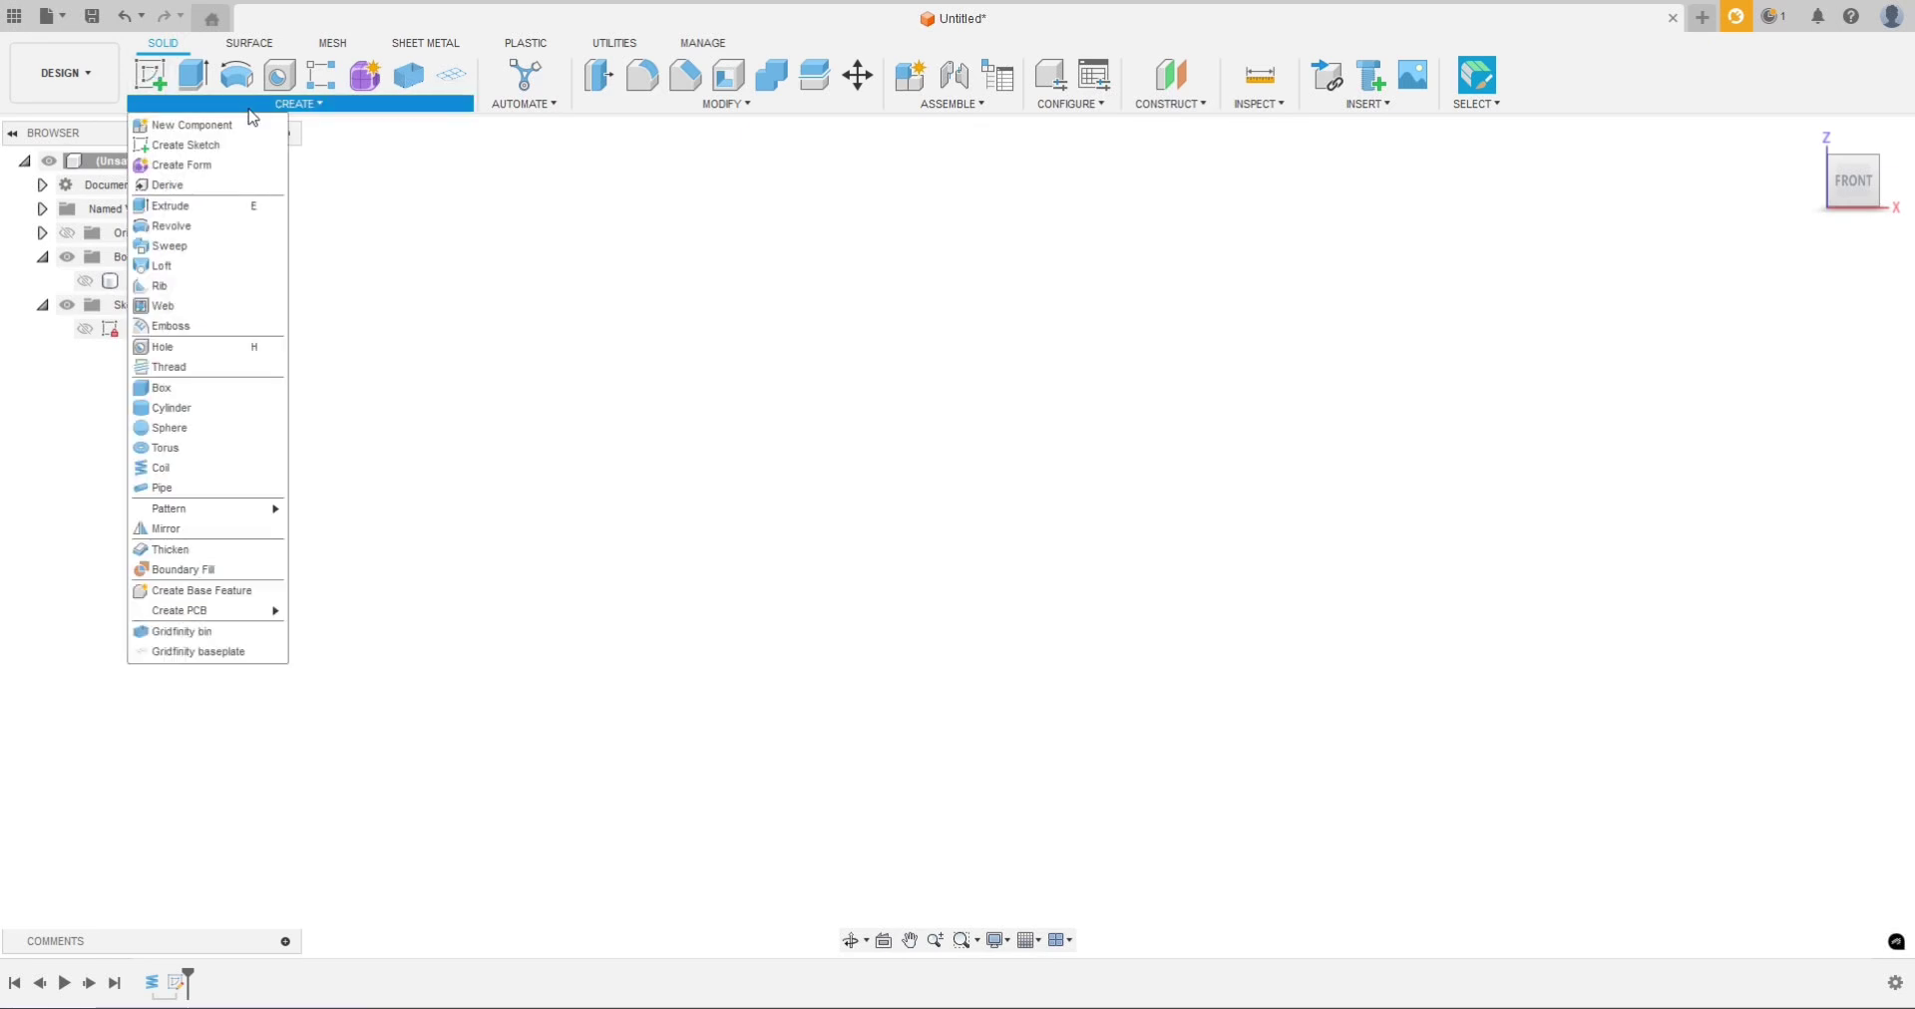
{"action": "left_click", "coordinate": [224, 468]}
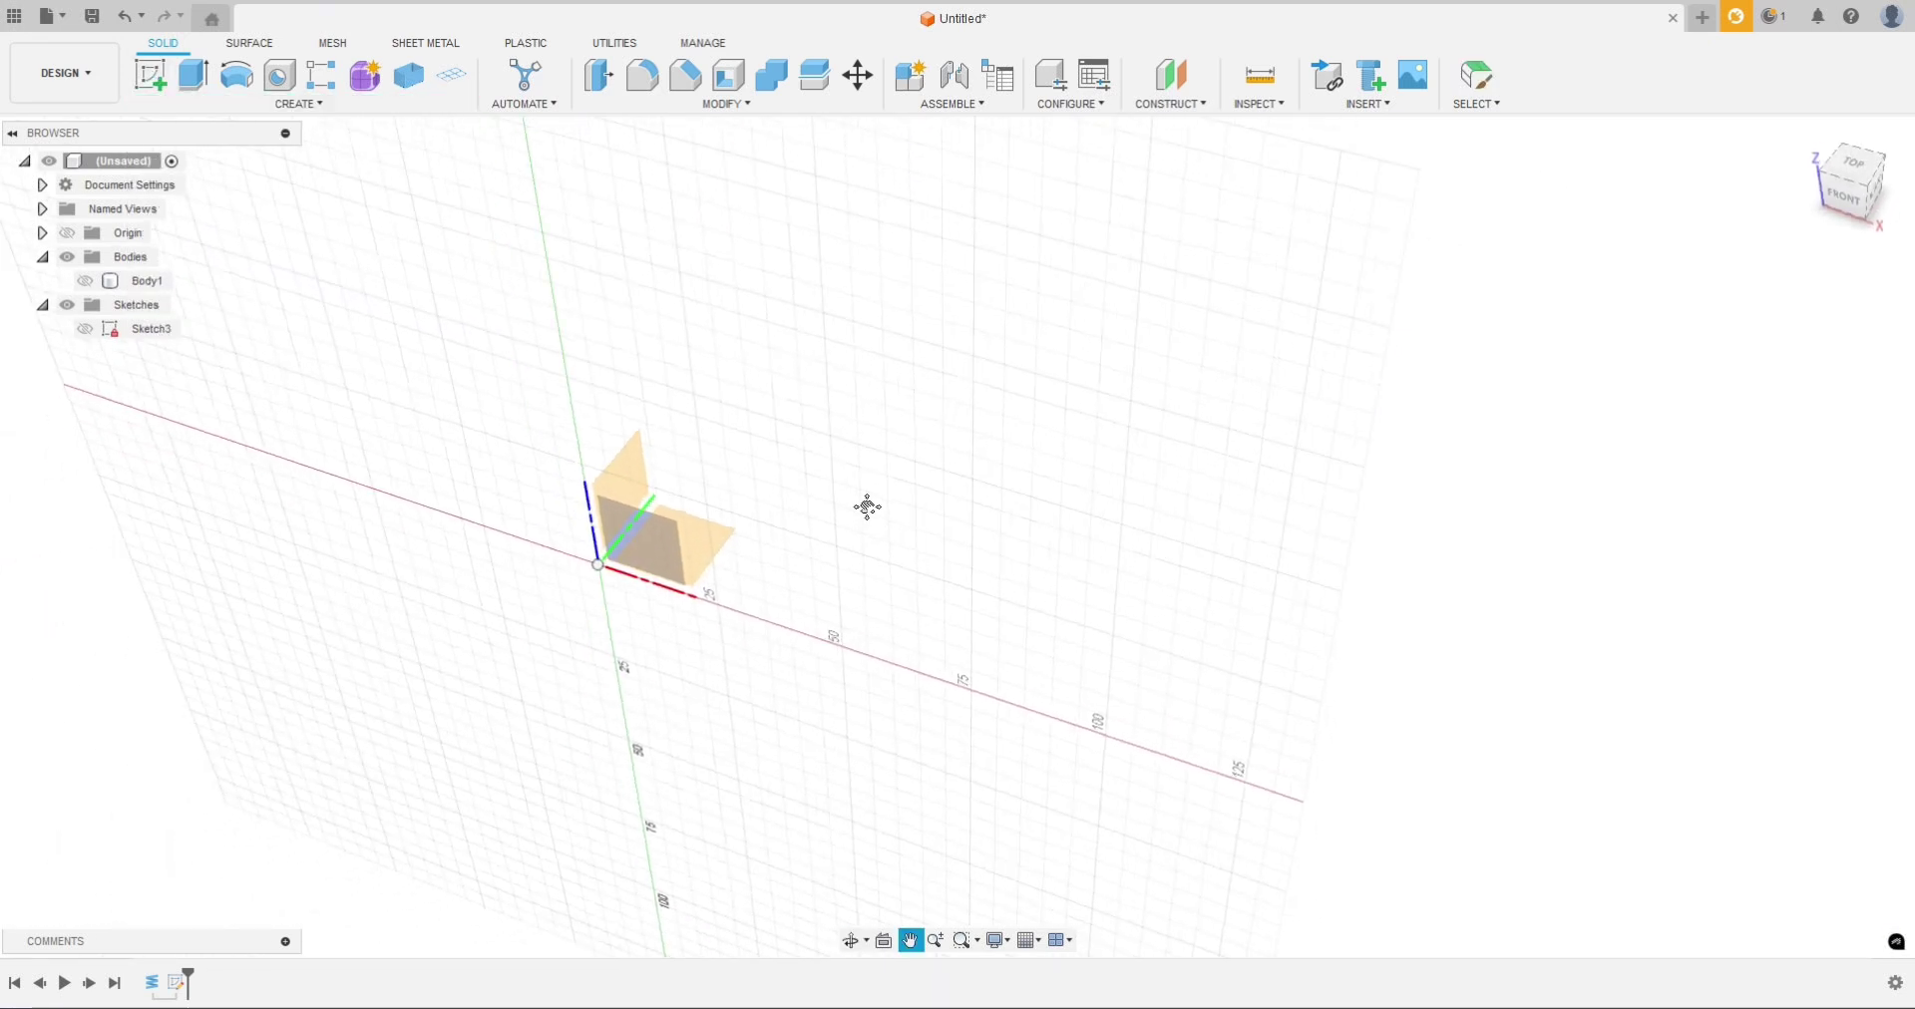
{"action": "left_click", "coordinate": [905, 526]}
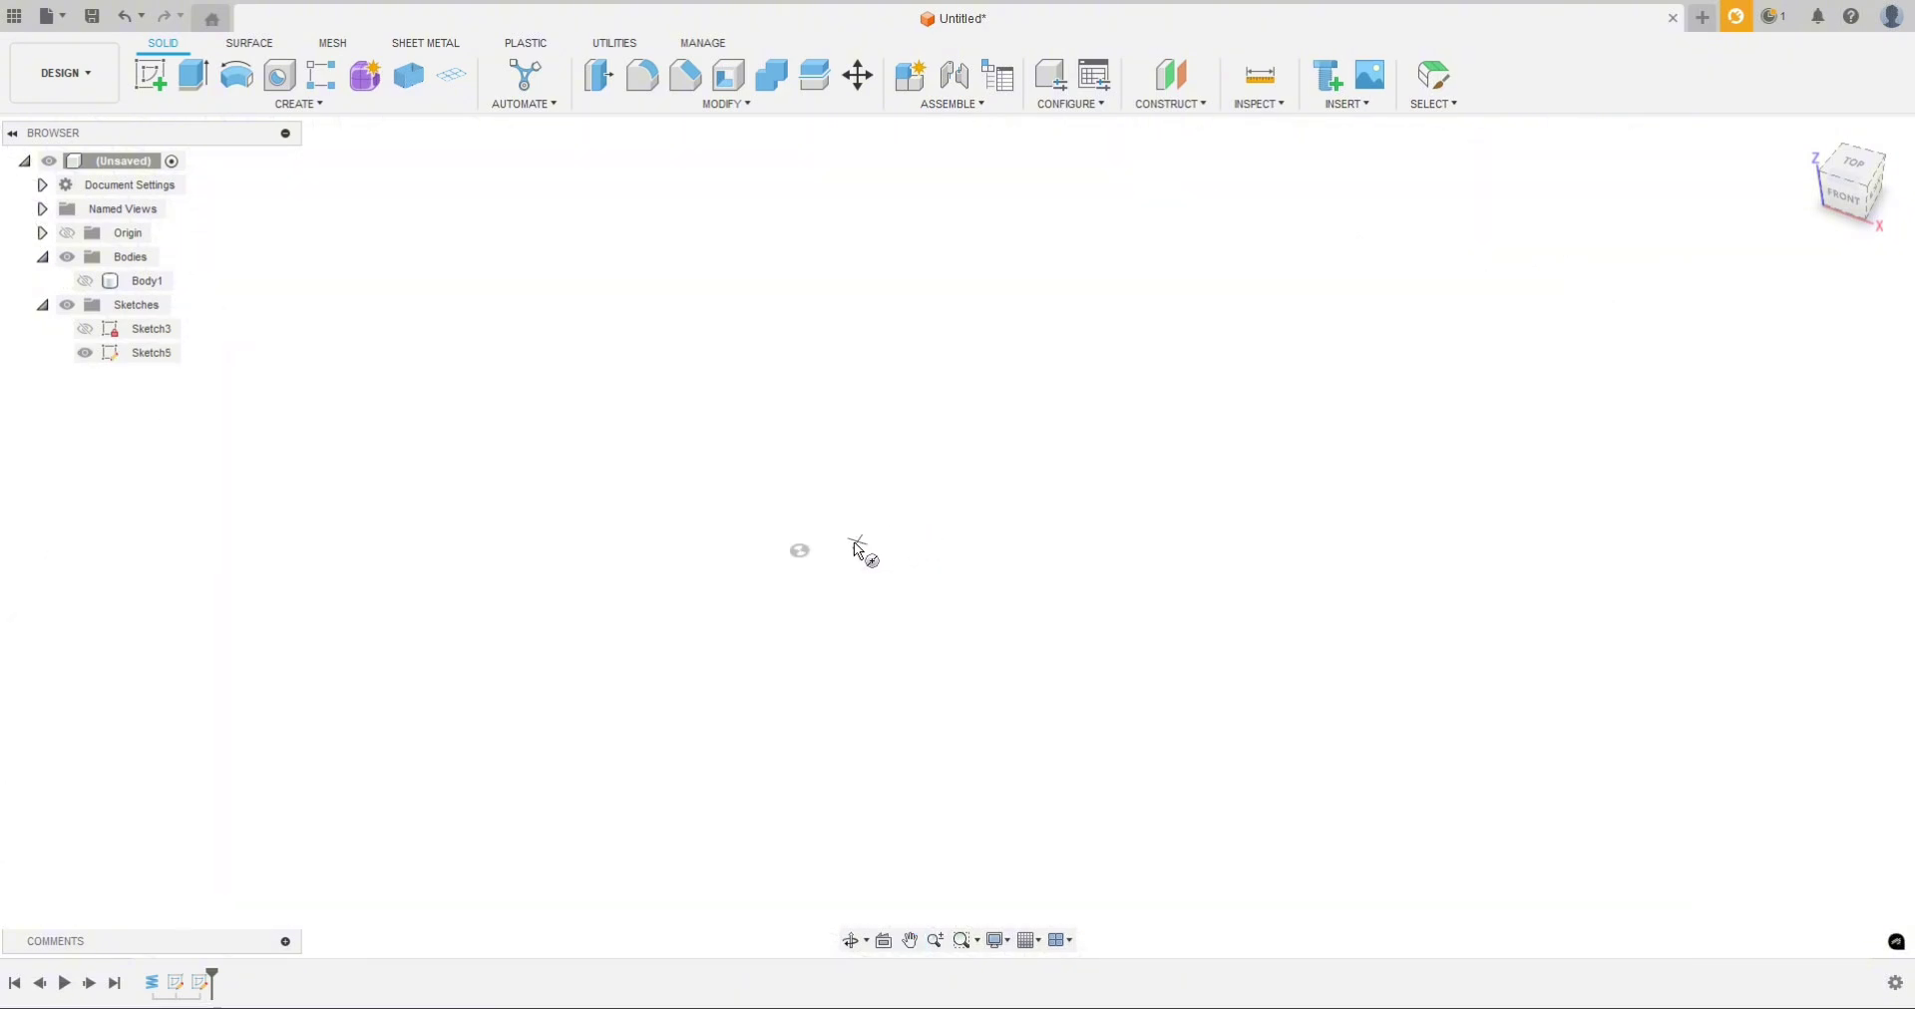
{"action": "left_click", "coordinate": [800, 550]}
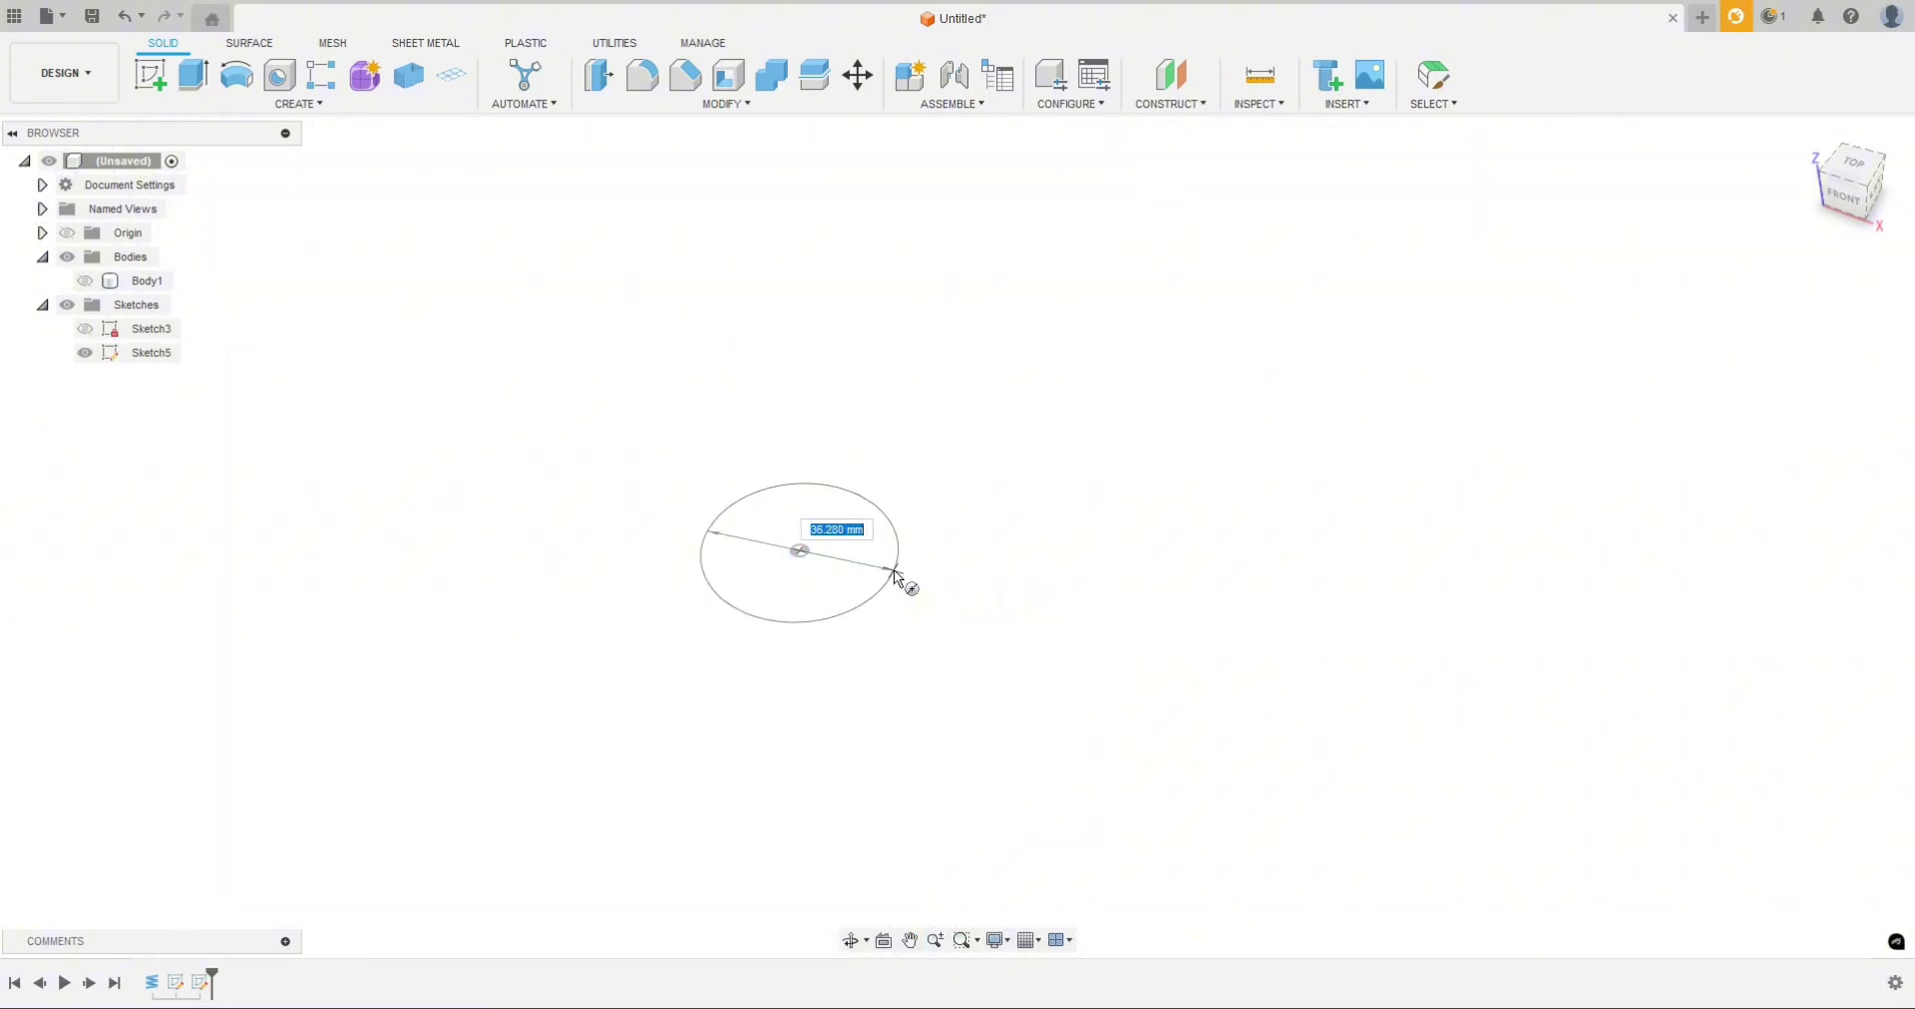
{"action": "type", "text": "15"}
{"action": "key", "text": "BackSpace"}
{"action": "type", "text": "0"}
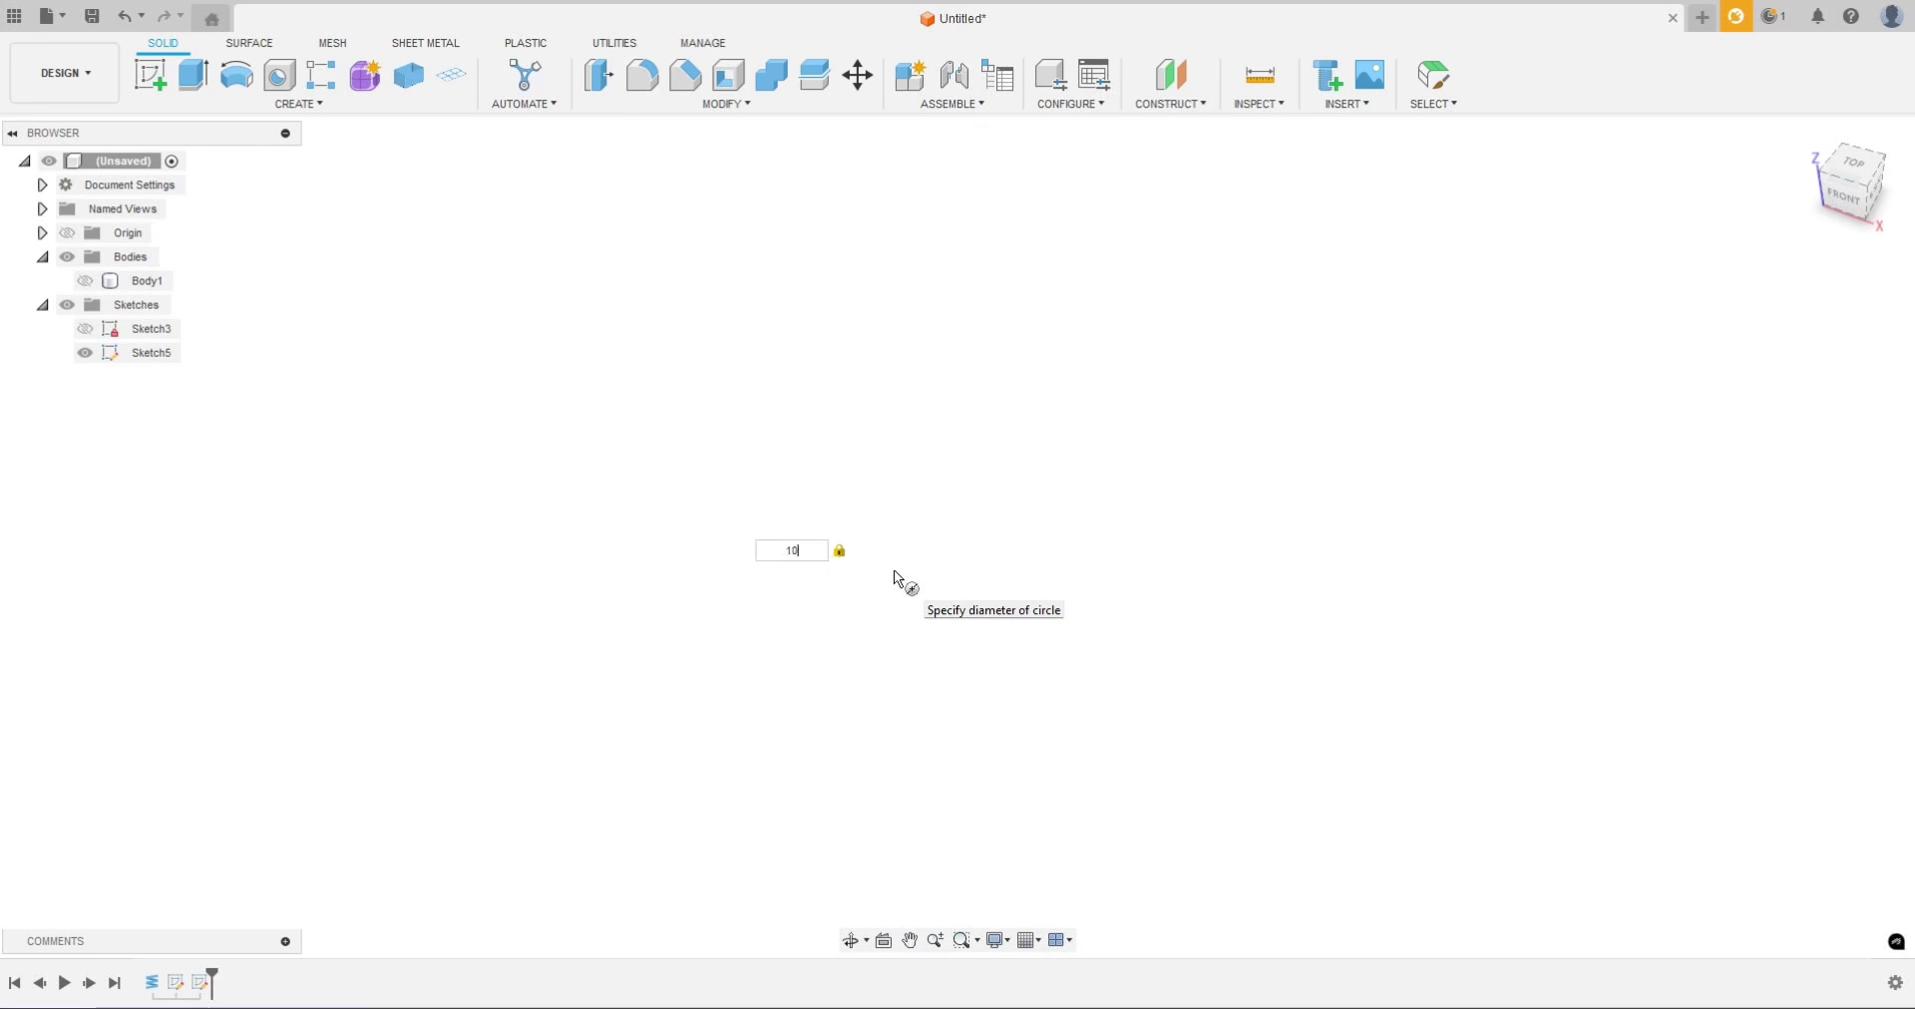
{"action": "key", "text": "Return"}
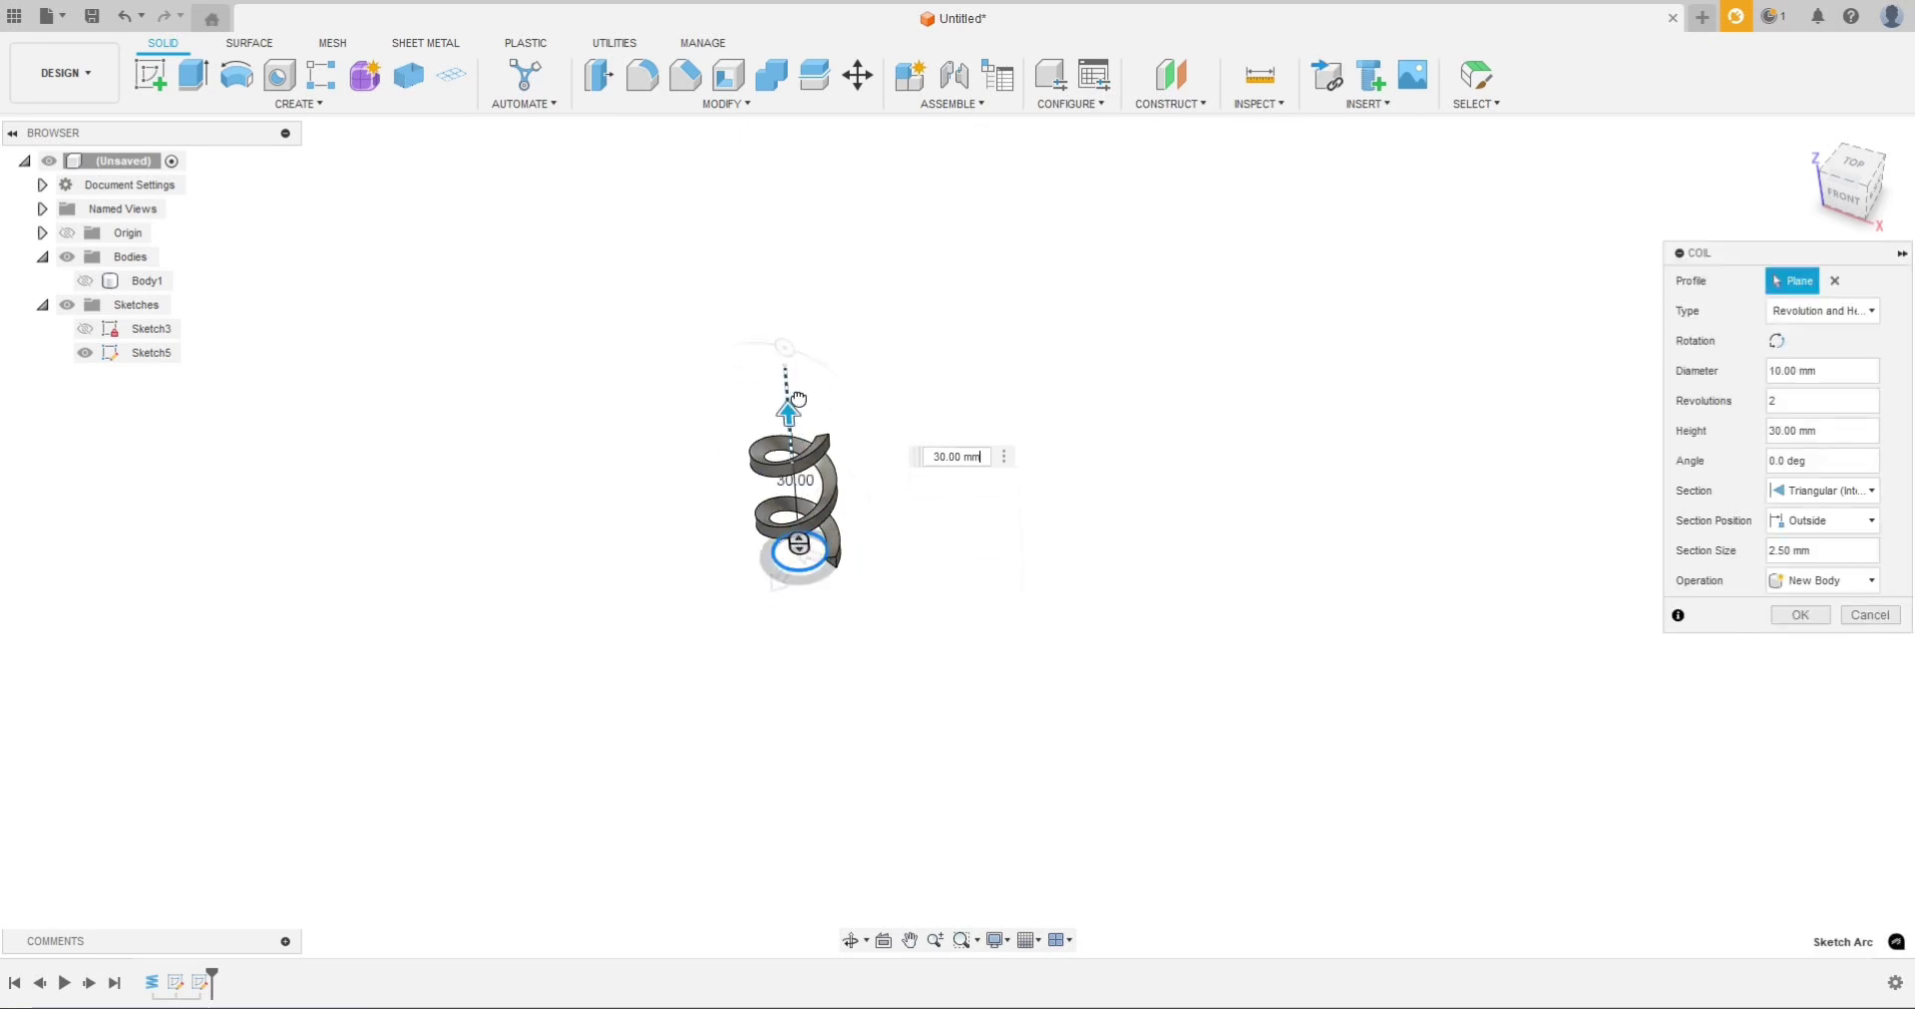
Step: Set the coil height to 75 mm and its revolutions to 6
{"action": "left_click_drag", "start_coordinate": [798, 377], "coordinate": [784, 191]}
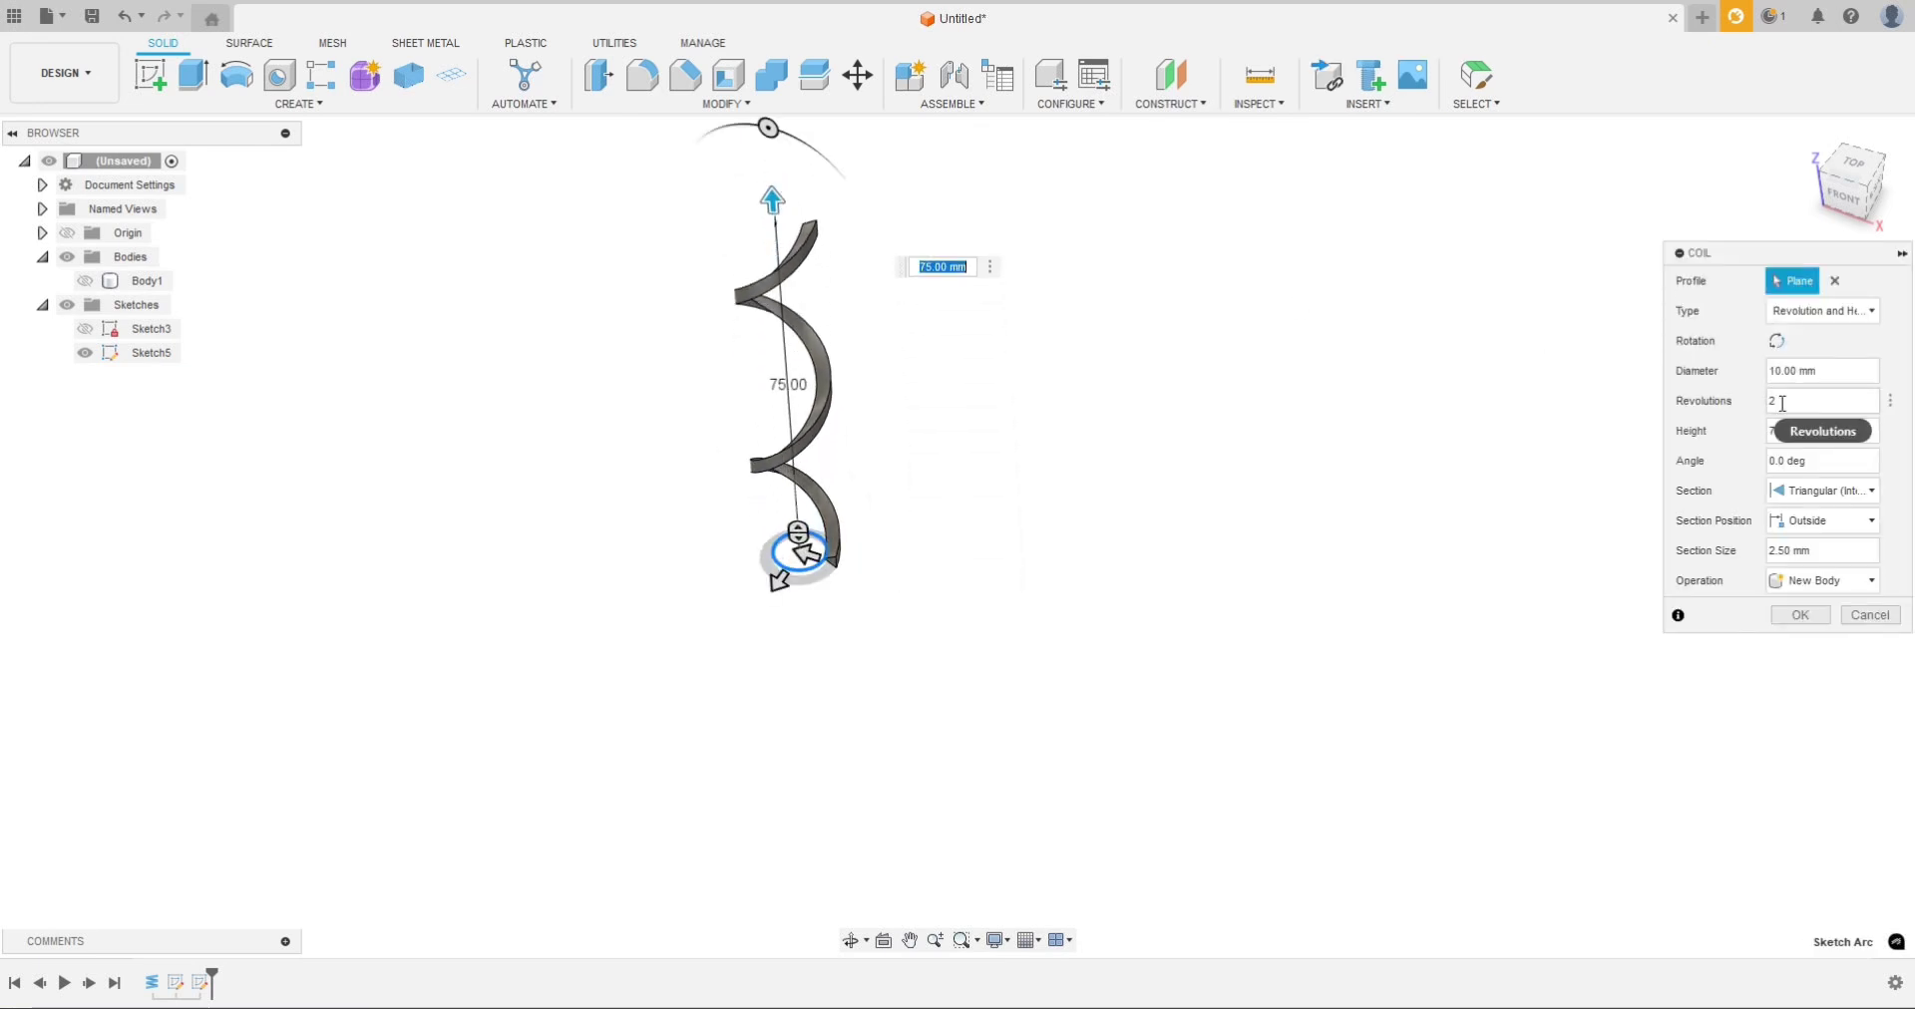
{"action": "left_click", "coordinate": [1782, 403]}
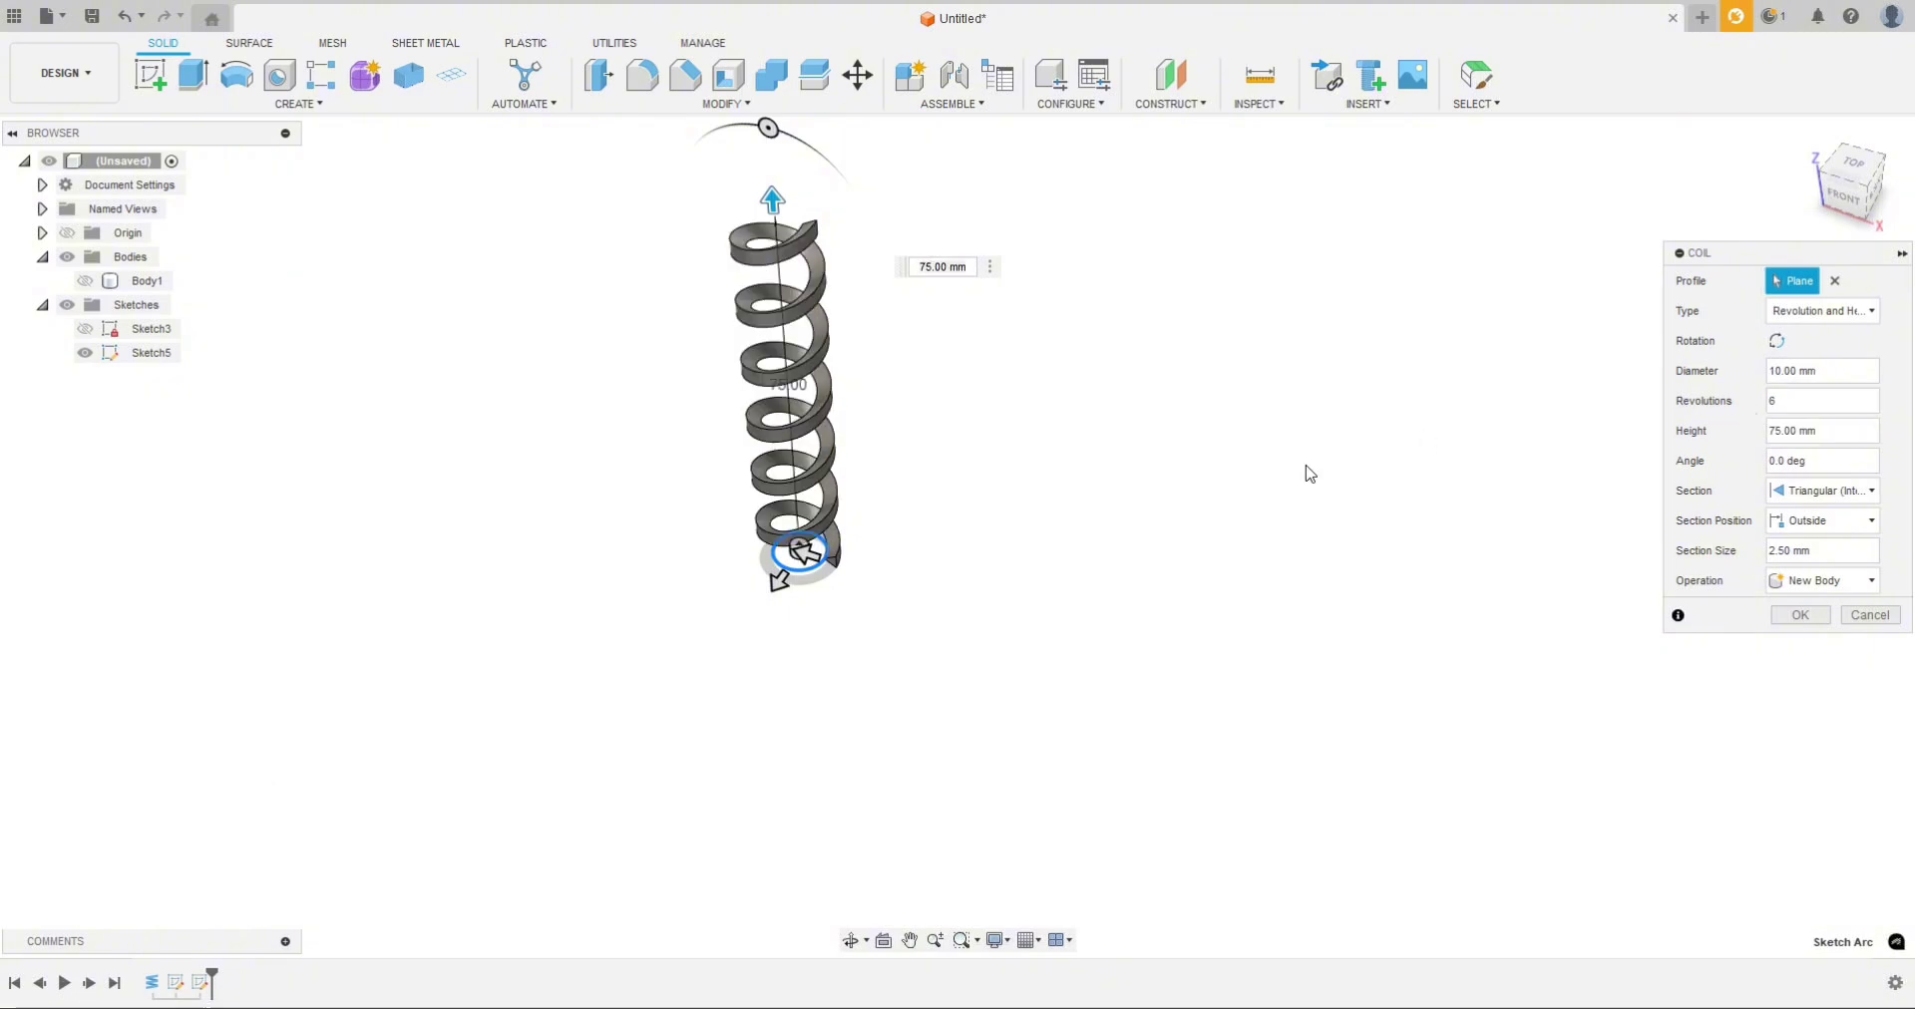
{"action": "mouse_move", "coordinate": [1147, 595]}
{"action": "middle_mouse_down", "text": "shift"}
{"action": "mouse_move", "coordinate": [1146, 654]}
{"action": "mouse_move", "coordinate": [1184, 671]}
{"action": "mouse_move", "coordinate": [1171, 615]}
{"action": "middle_mouse_up", "text": "shift"}
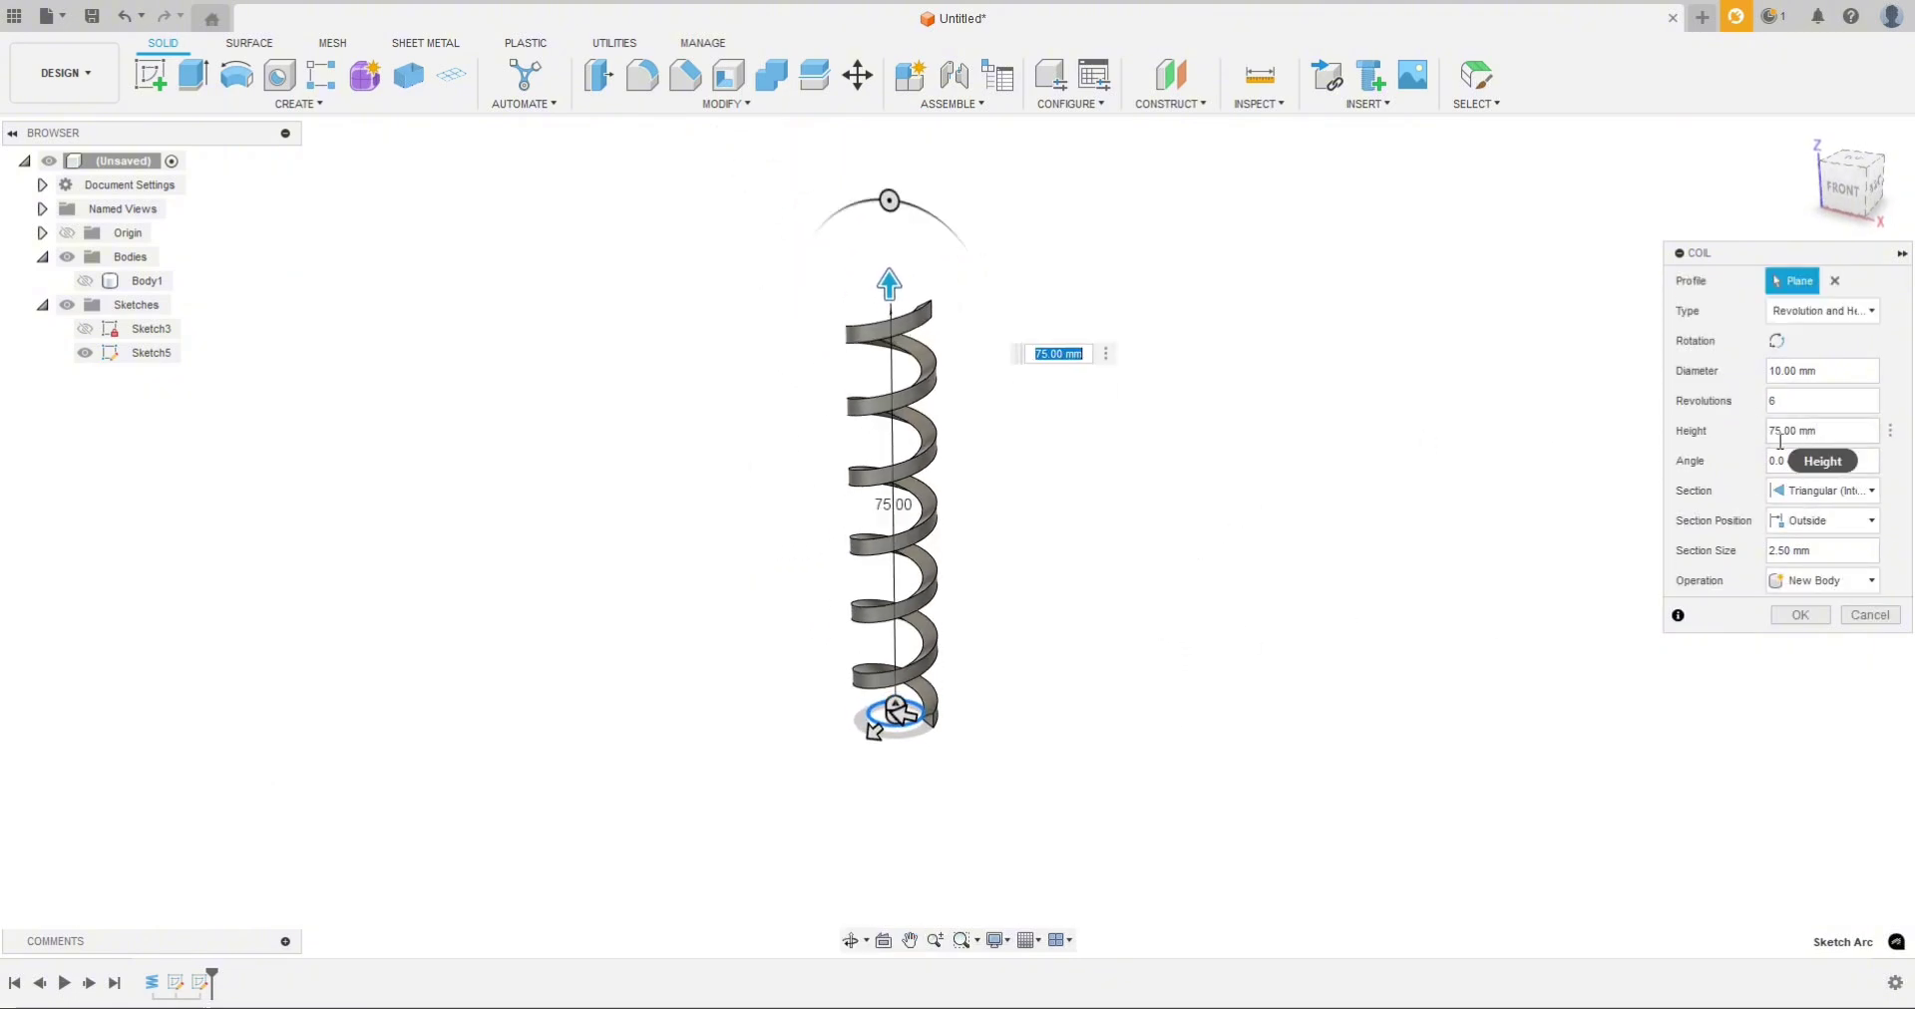
{"action": "left_click", "coordinate": [1800, 401]}
{"action": "type", "text": "6"}
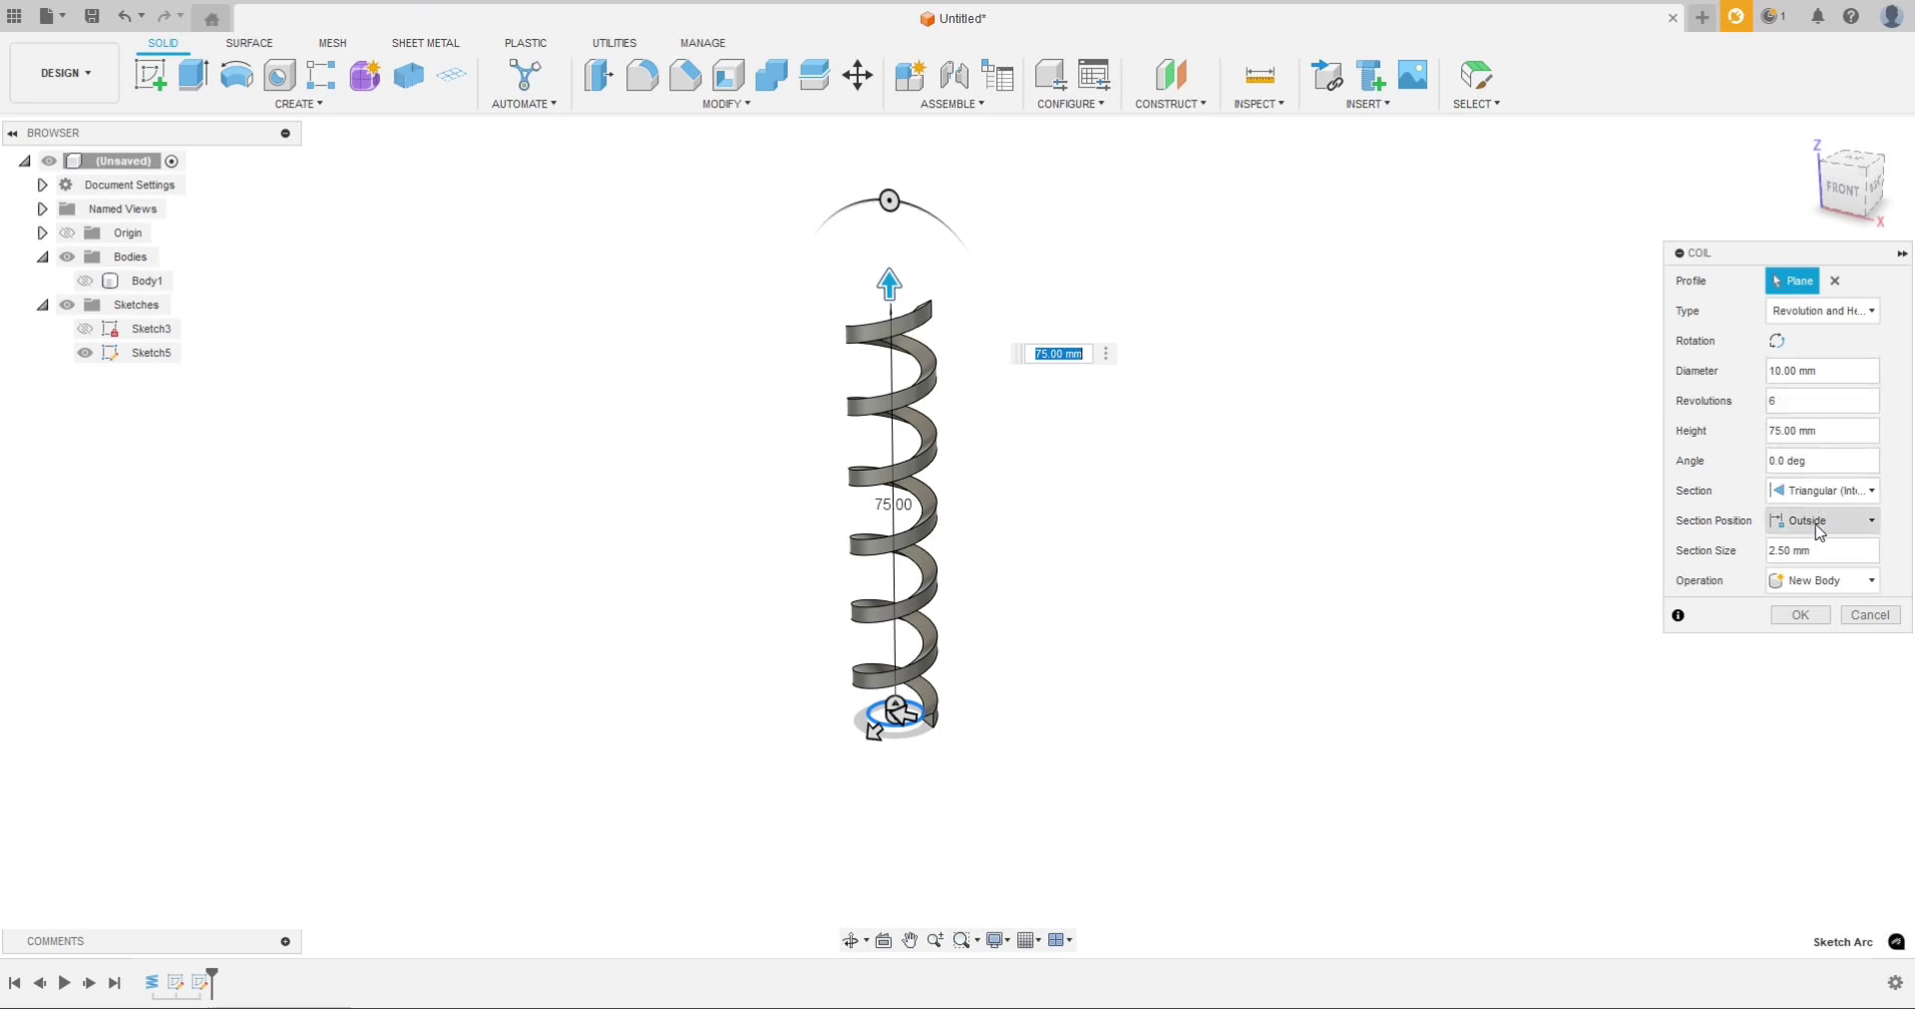
Step: Accept the coil as new Body2 and begin a sketch on the front XZ plane
{"action": "left_click", "coordinate": [1800, 615]}
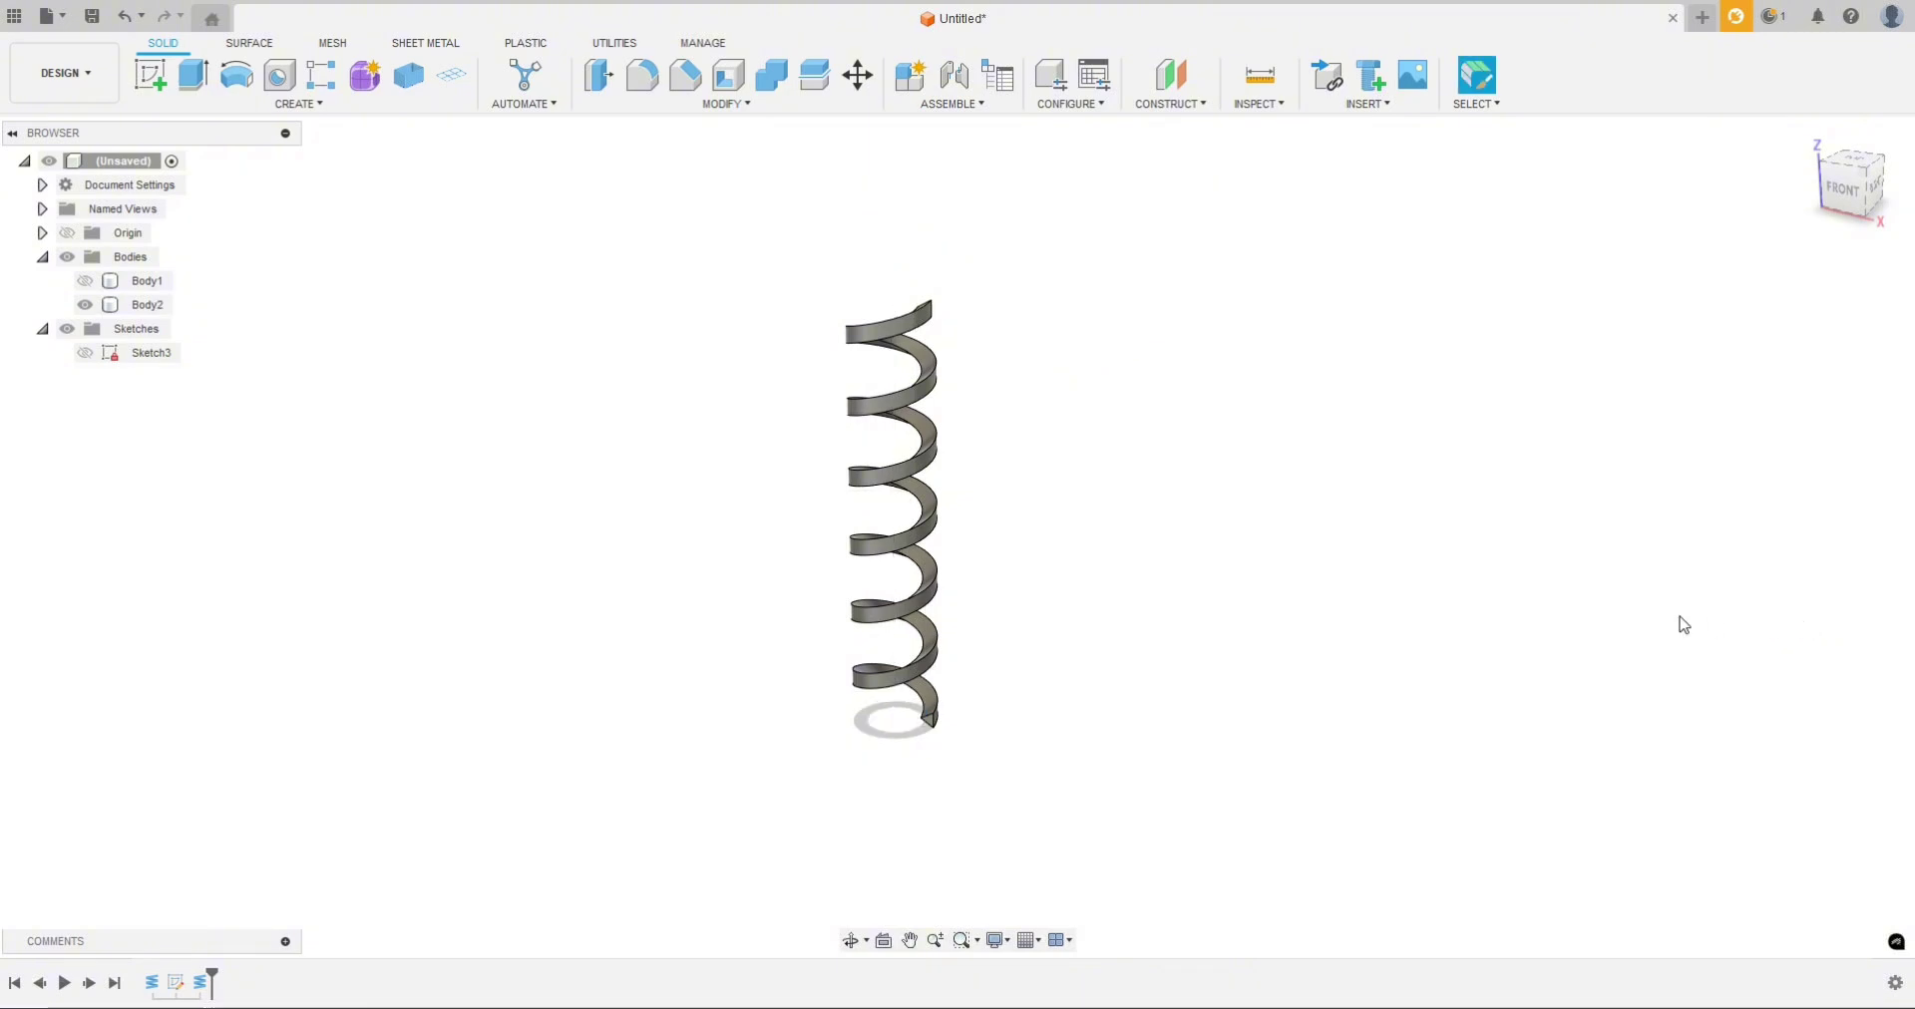
{"action": "left_click", "coordinate": [1847, 196]}
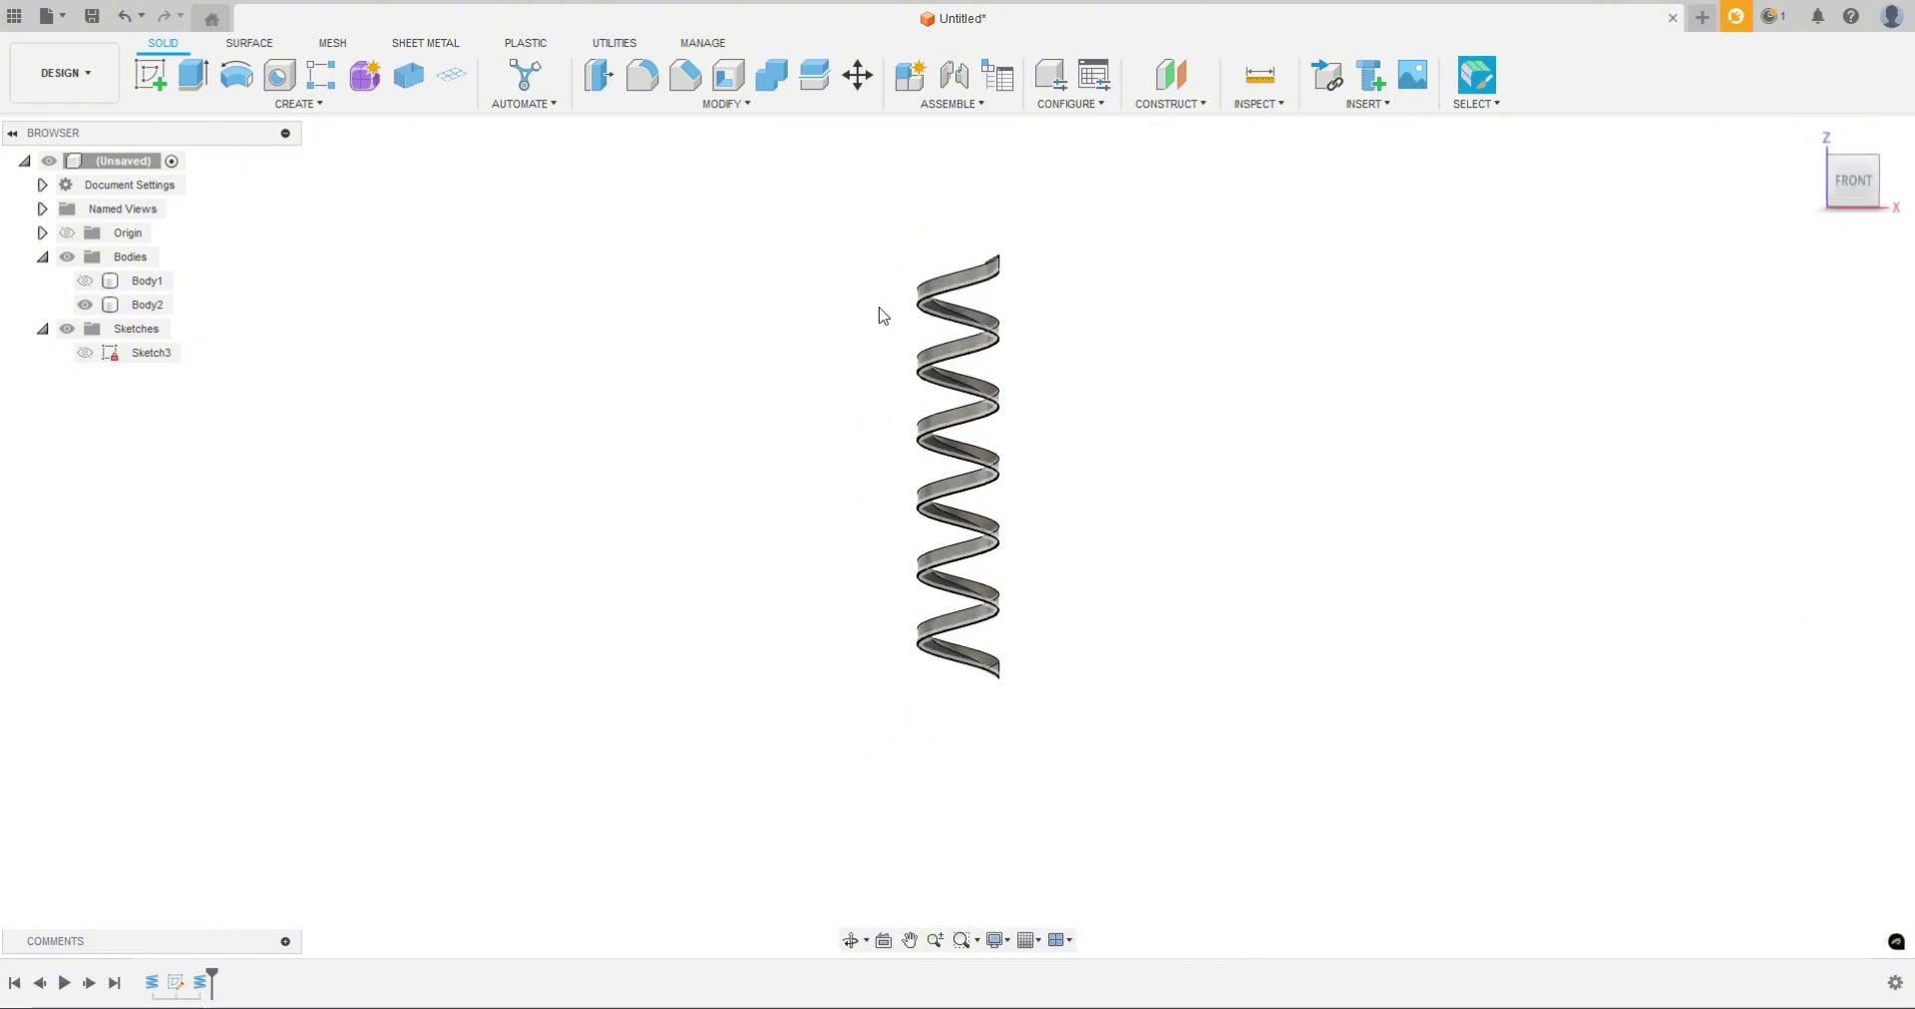
{"action": "left_click", "coordinate": [156, 77]}
{"action": "left_click", "coordinate": [1030, 627]}
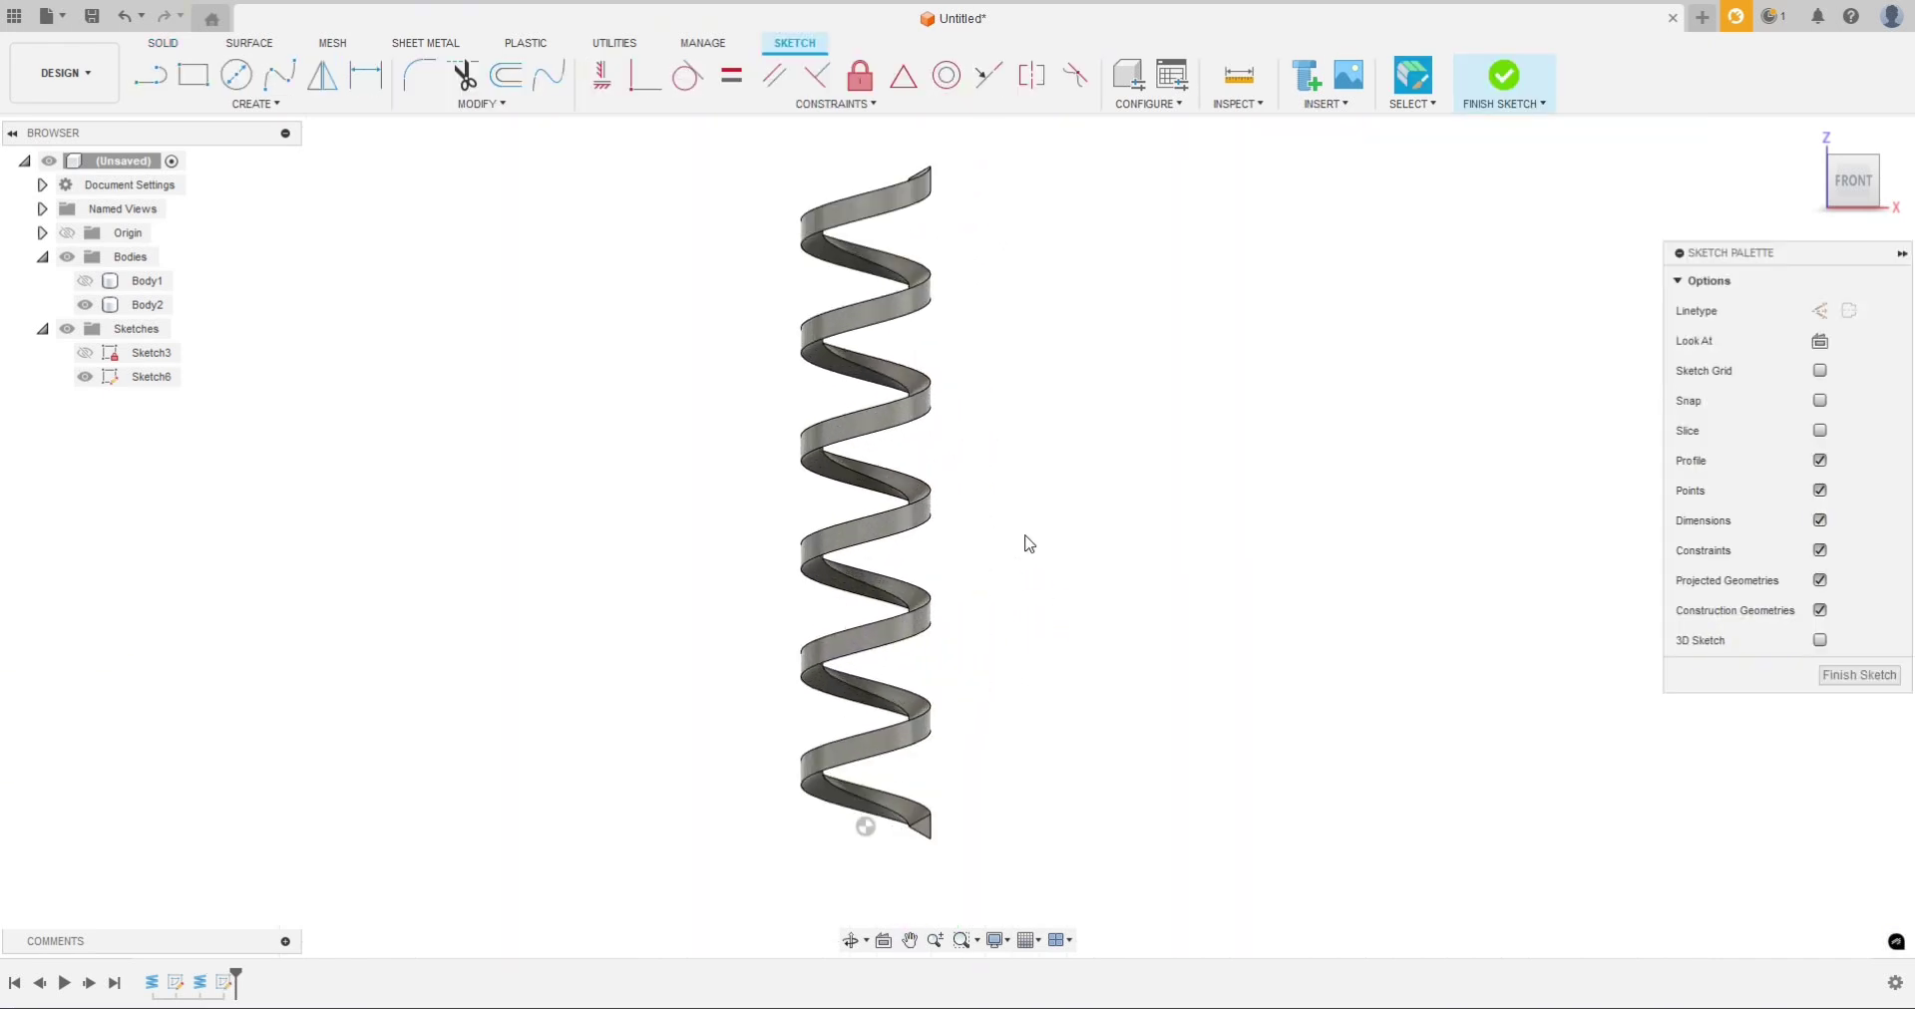
Step: Project the coil's 202.868 mm middle edge into Sketch6 as a six-wave sine curve
{"action": "key", "text": "p"}
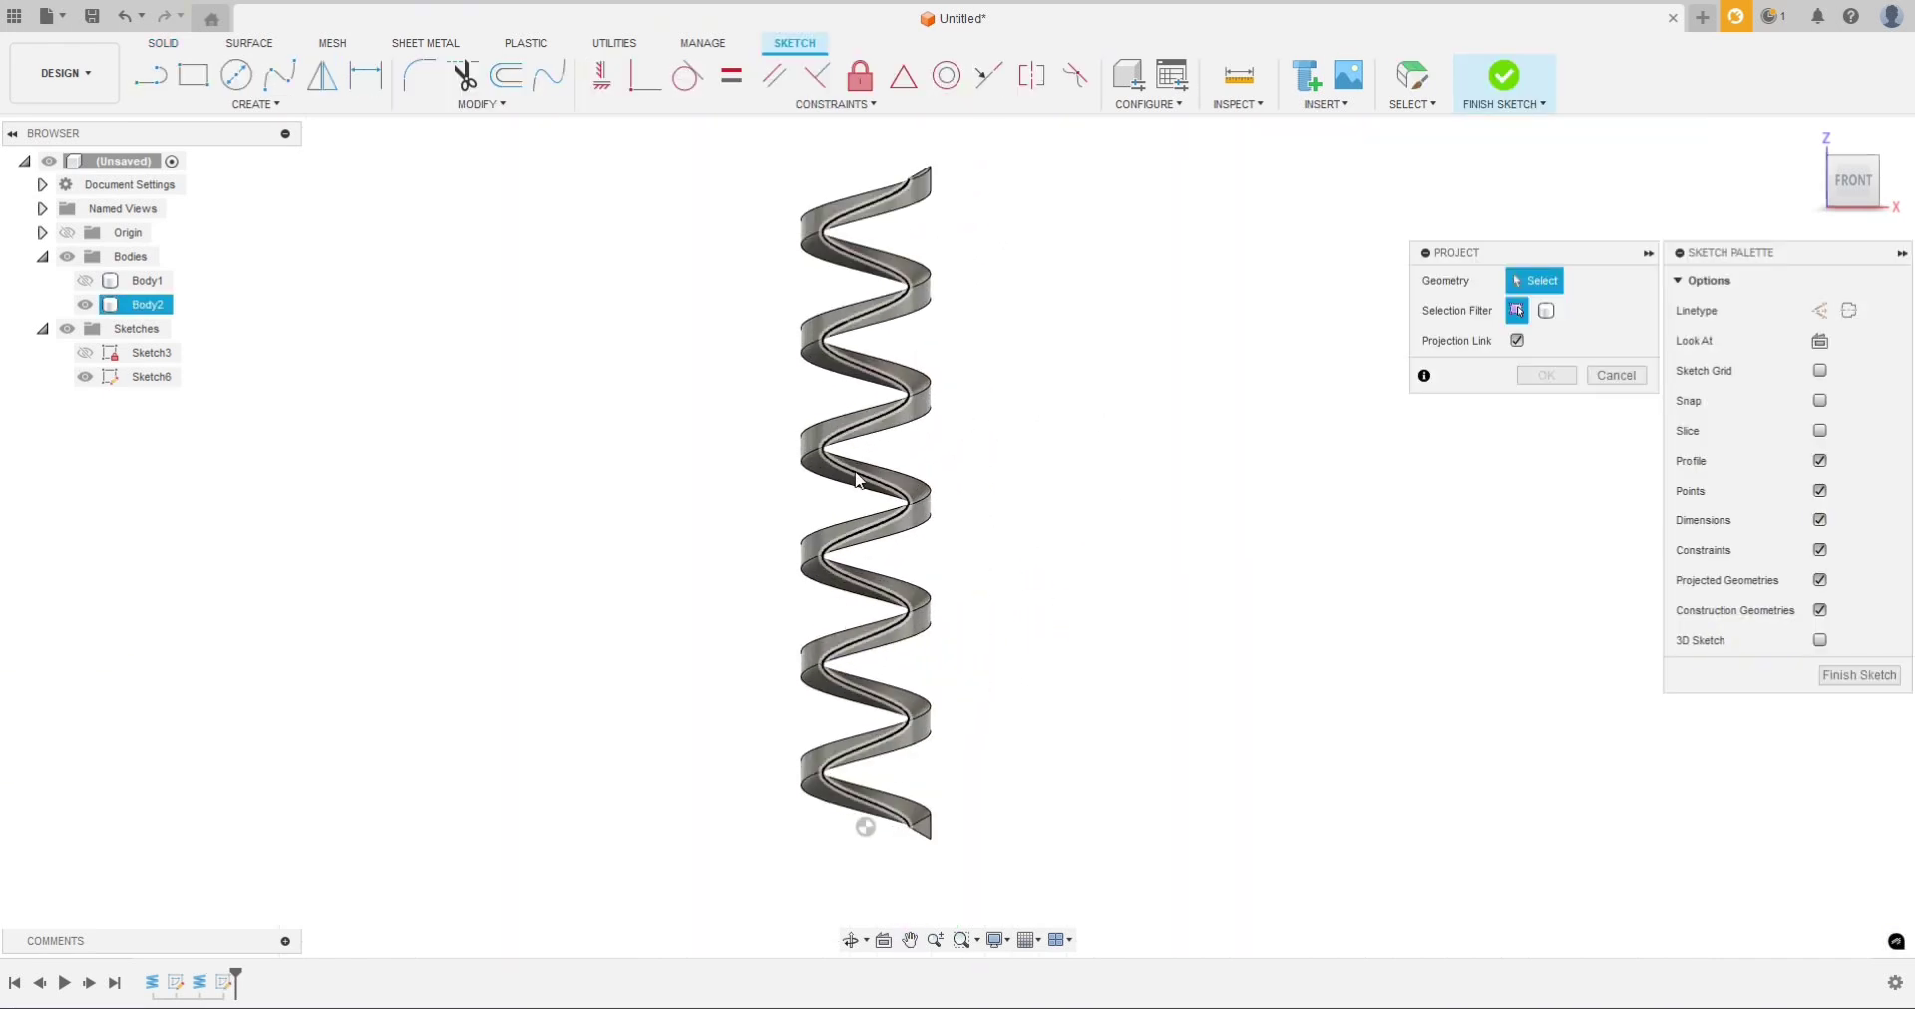
{"action": "left_click", "coordinate": [857, 479]}
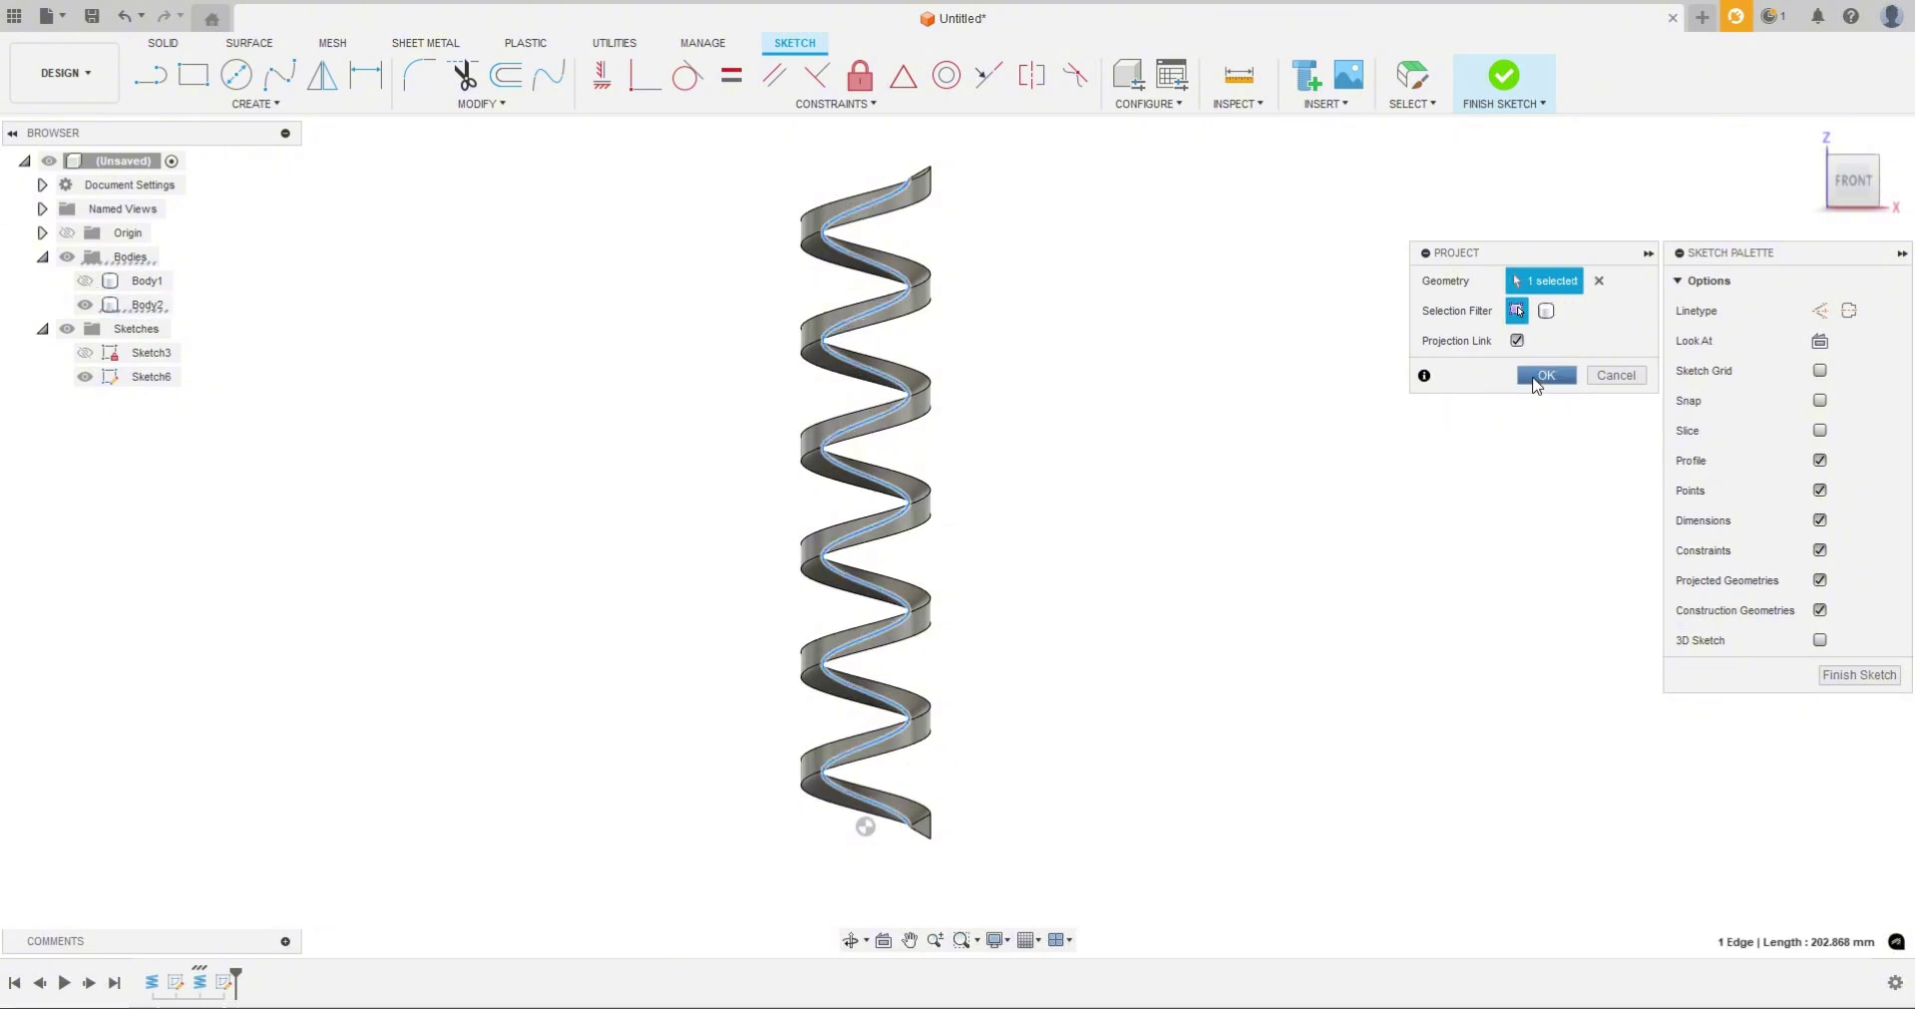
{"action": "left_click", "coordinate": [1542, 376]}
Step: Hide Body2, then briefly show and re-hide the earlier sine-wave sketch
{"action": "left_click", "coordinate": [85, 304]}
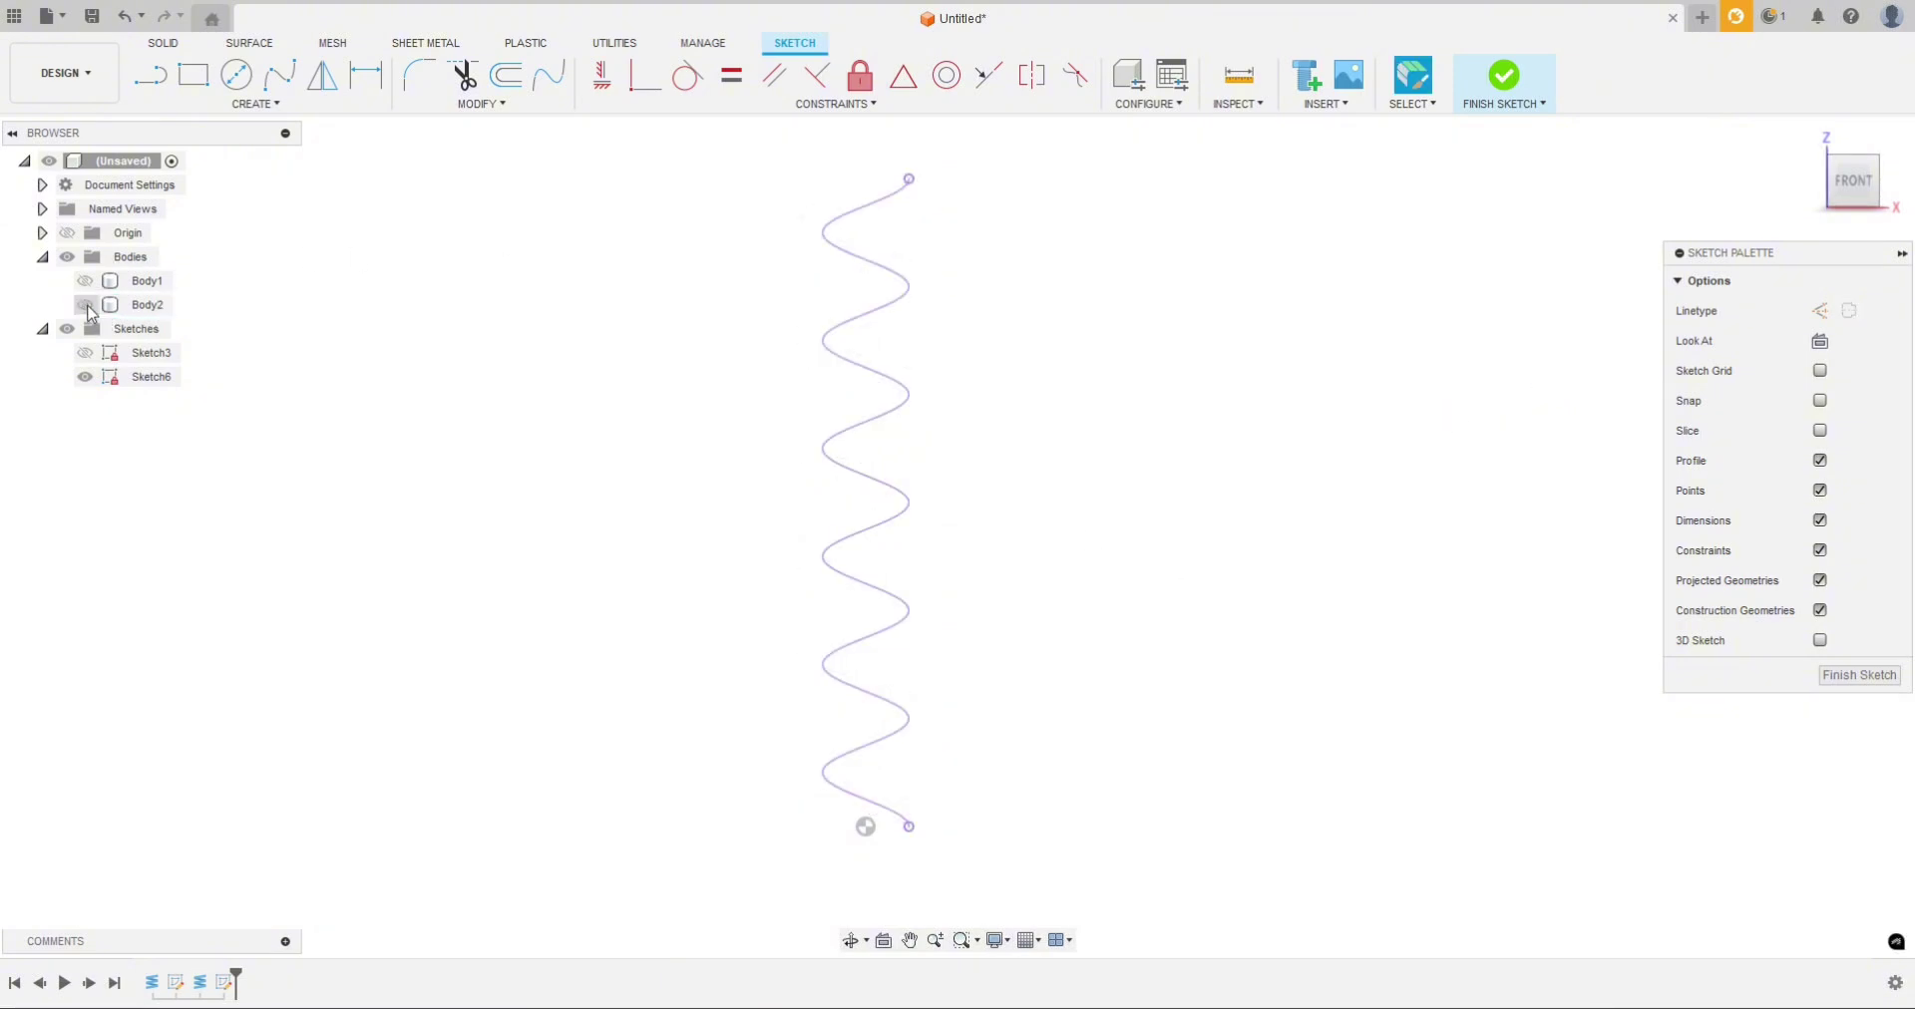
{"action": "scroll", "coordinate": [500, 573], "scroll_direction": "down", "scroll_amount": 4}
{"action": "scroll", "coordinate": [698, 678], "scroll_direction": "up", "scroll_amount": 2}
{"action": "left_click", "coordinate": [89, 354]}
{"action": "scroll", "coordinate": [678, 559], "scroll_direction": "up", "scroll_amount": 2}
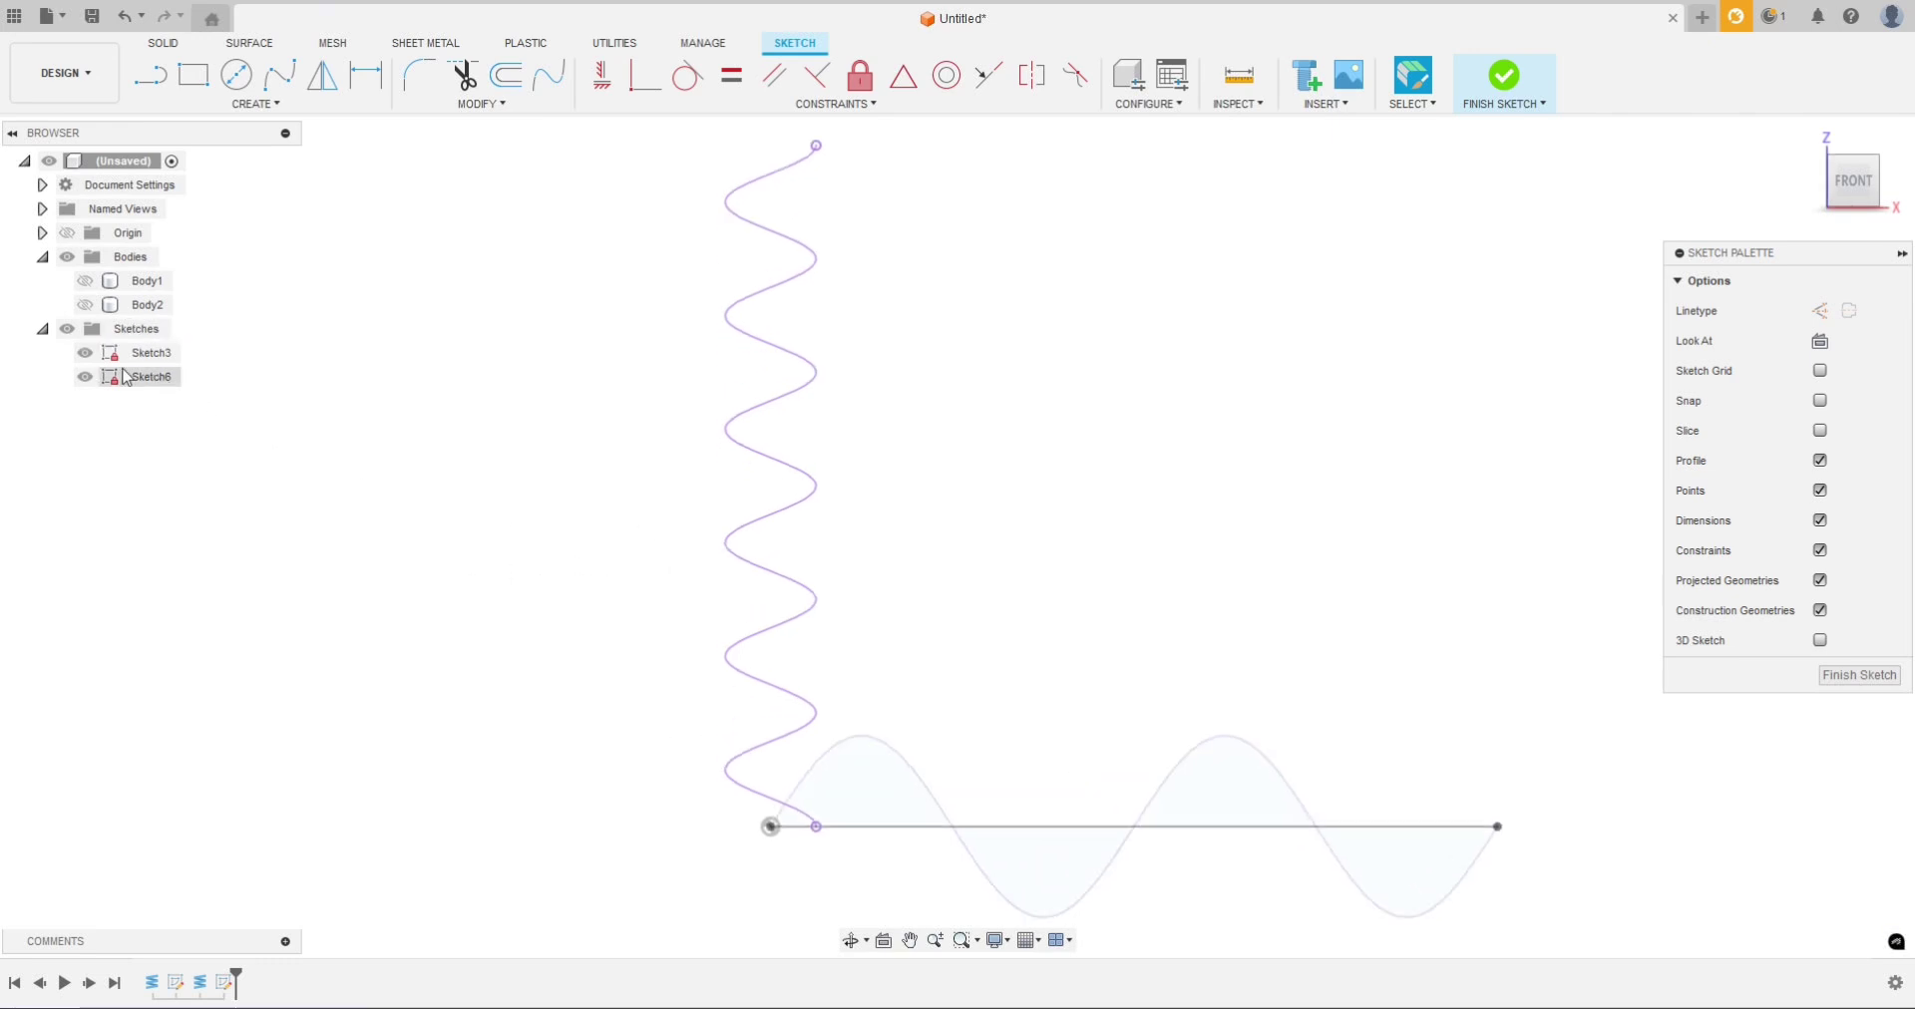
{"action": "left_click", "coordinate": [87, 354]}
{"action": "scroll", "coordinate": [611, 667], "scroll_direction": "down", "scroll_amount": 2}
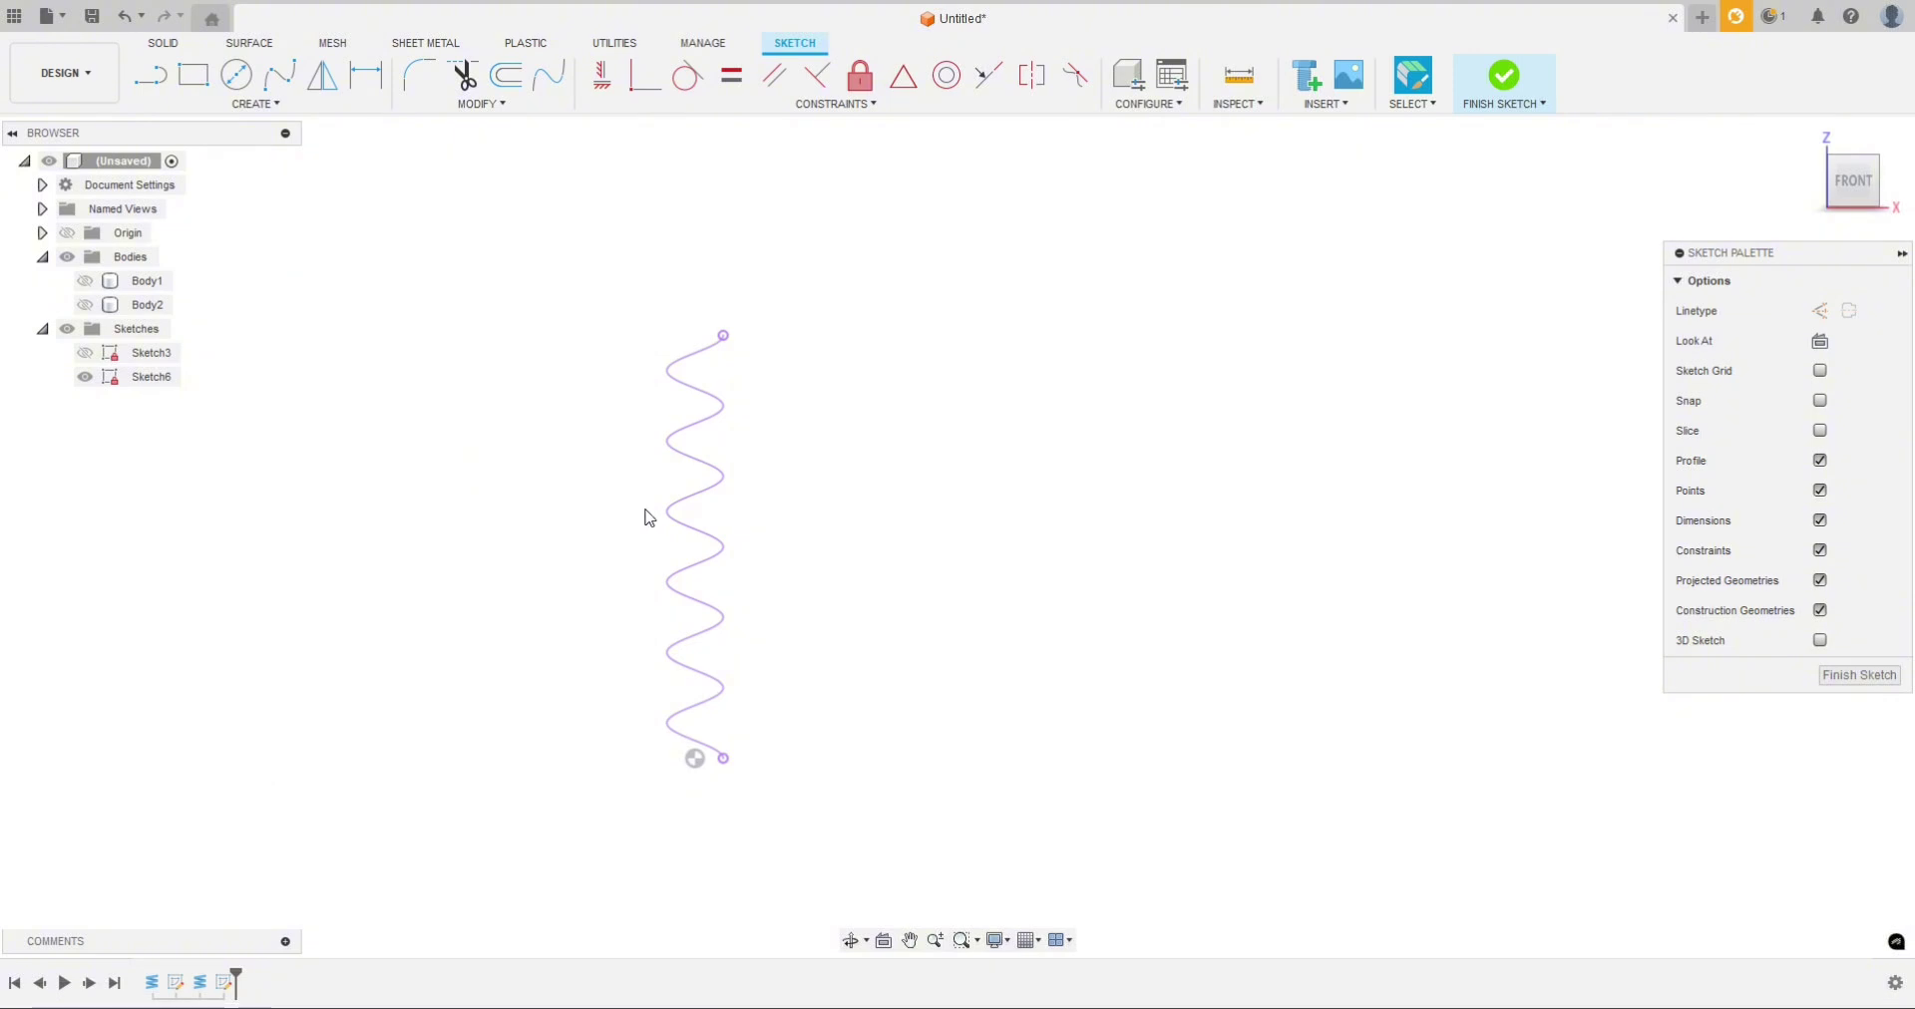
Step: Join the vertical wave's top and bottom ends with a straight line and finish Sketch6
{"action": "key", "text": "l"}
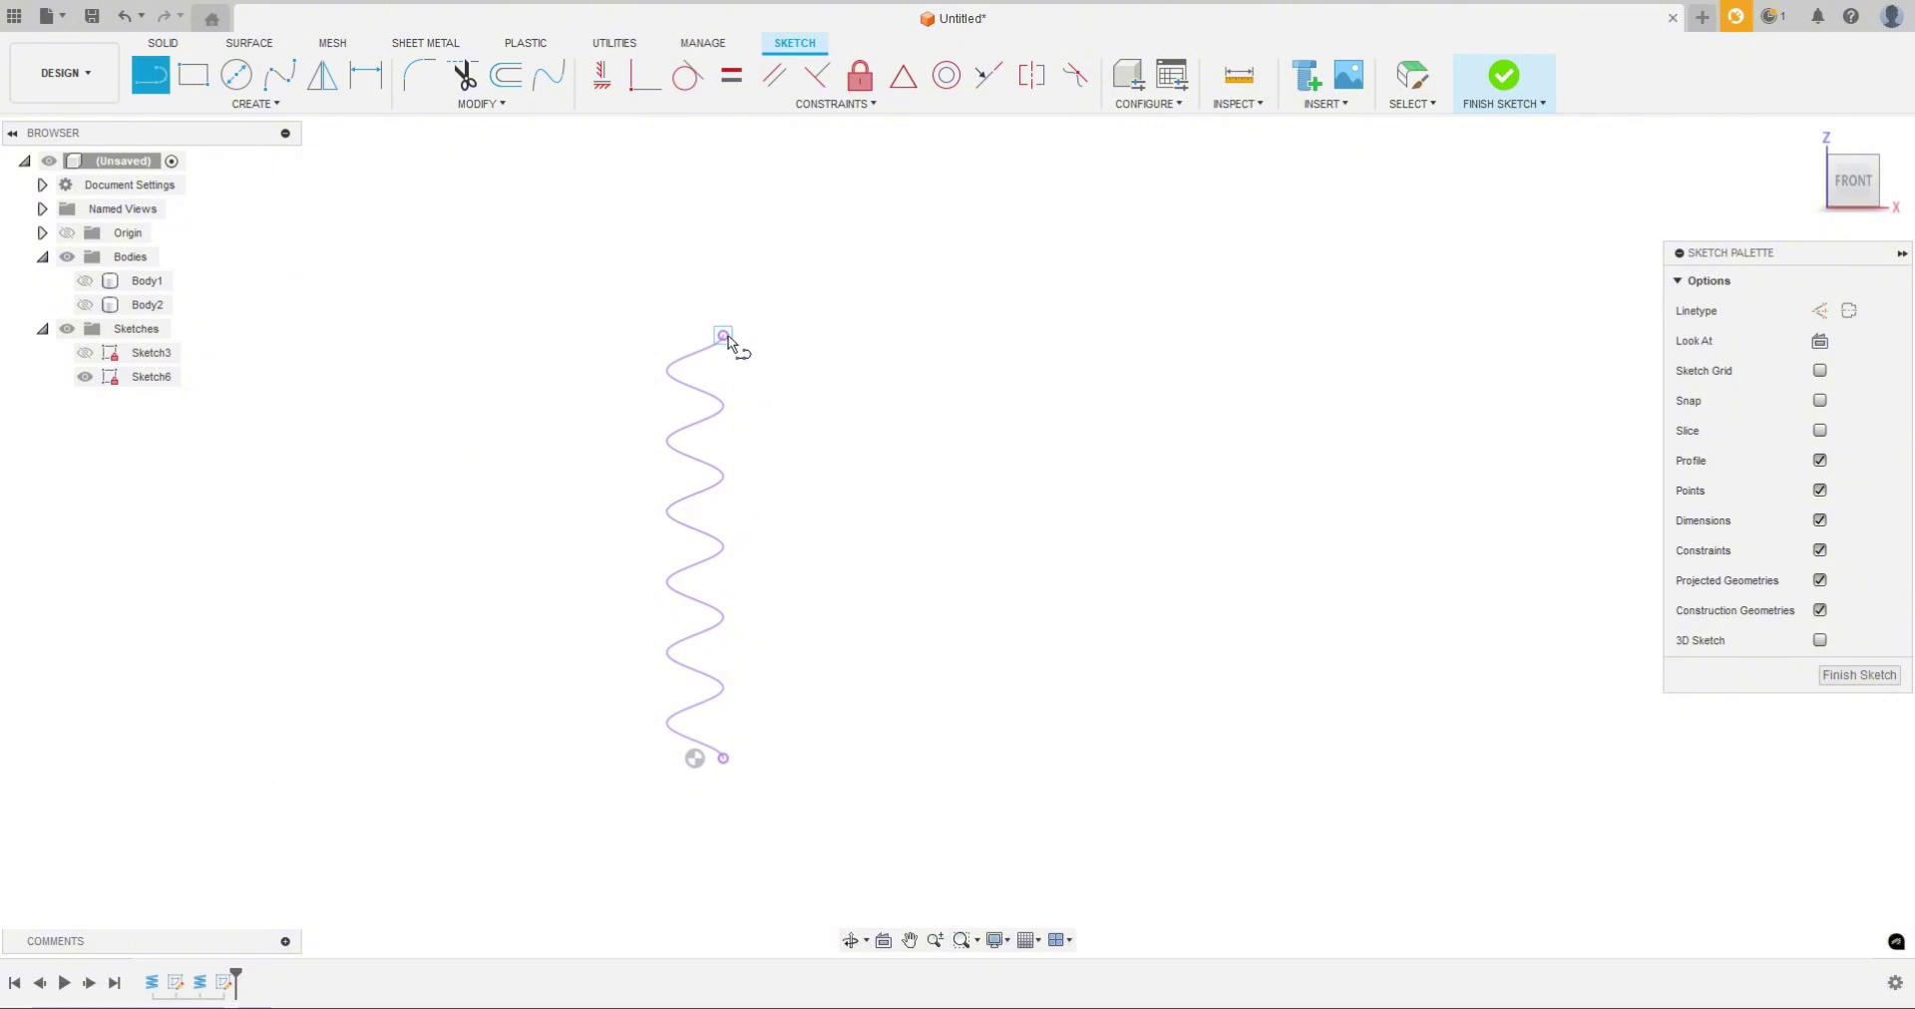
{"action": "left_click", "coordinate": [725, 337]}
{"action": "left_click", "coordinate": [724, 760]}
{"action": "key", "text": "Escape"}
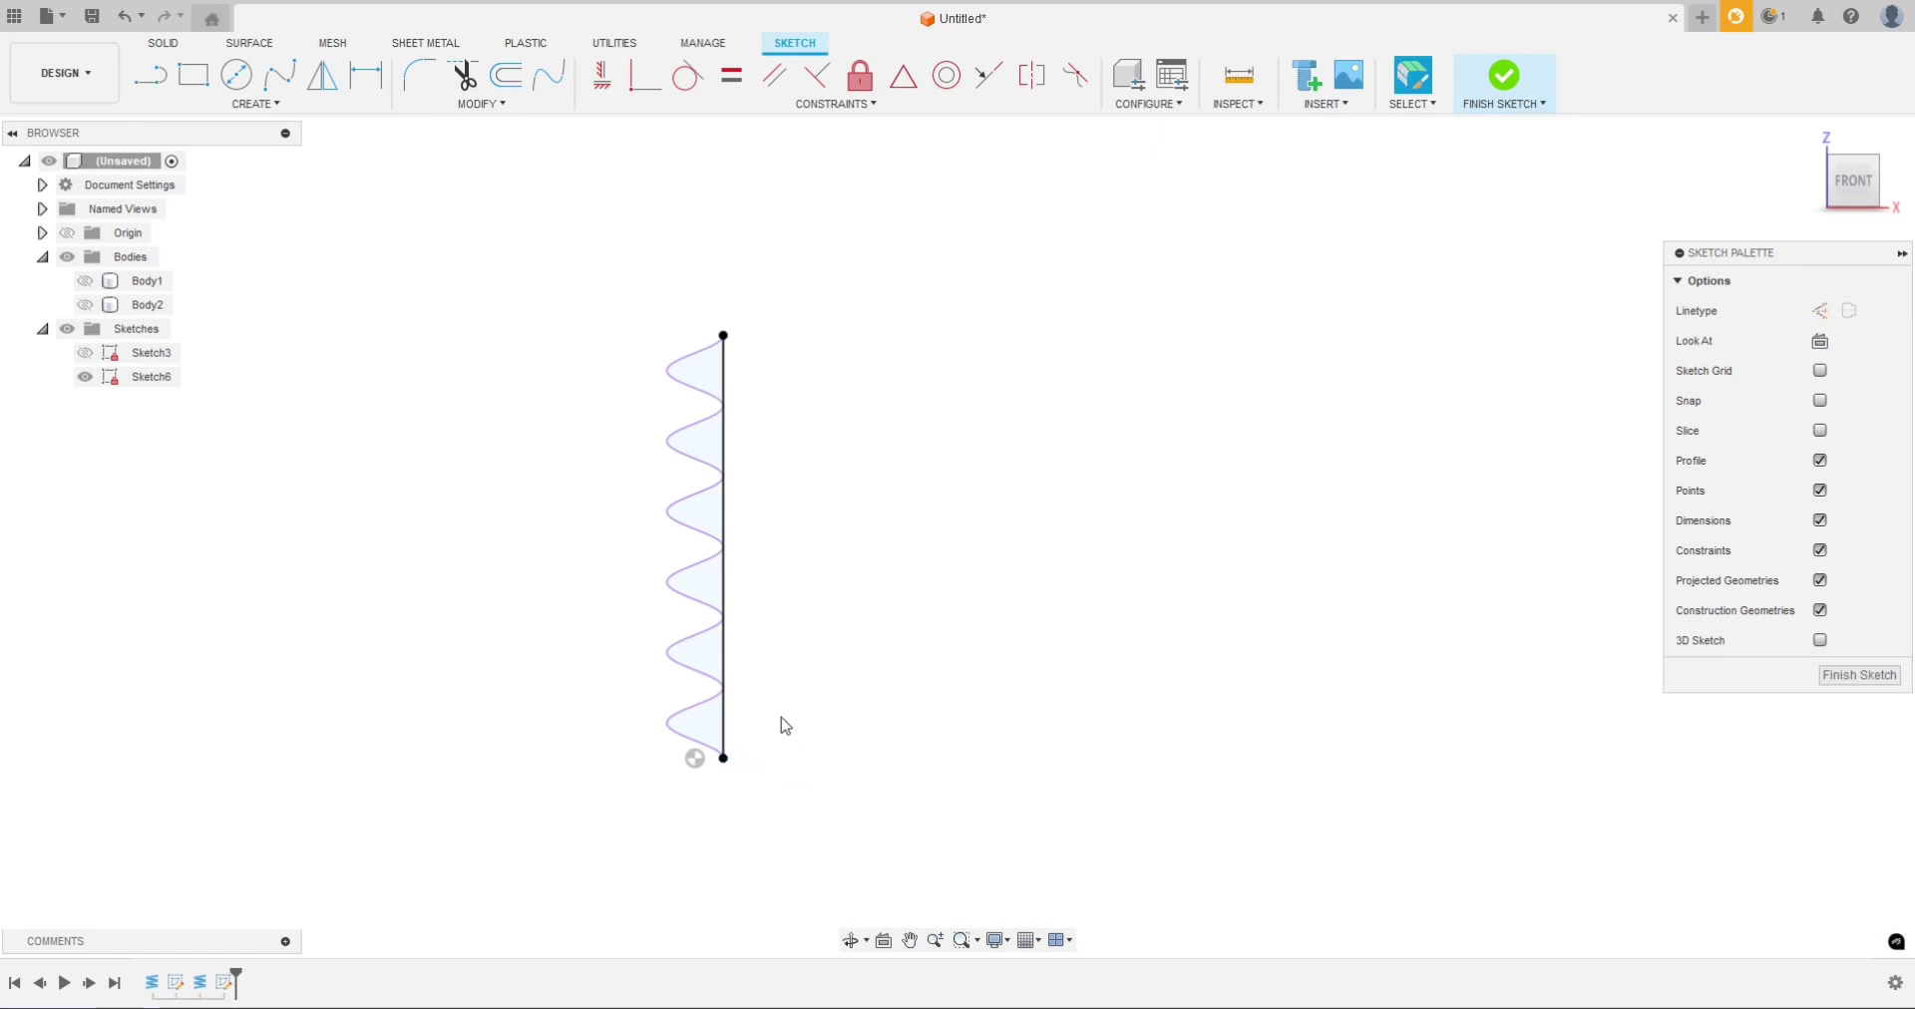
{"action": "left_click", "coordinate": [1503, 78]}
{"action": "middle_click_drag", "start_coordinate": [774, 483], "coordinate": [982, 610], "text": "shift"}
Step: Extrude the two enclosed wave profiles 40 mm as a new body
{"action": "left_click", "coordinate": [858, 598]}
{"action": "left_click", "coordinate": [843, 800], "text": "shift"}
{"action": "middle_click_drag", "start_coordinate": [991, 773], "coordinate": [927, 794], "text": "shift"}
{"action": "key", "text": "e"}
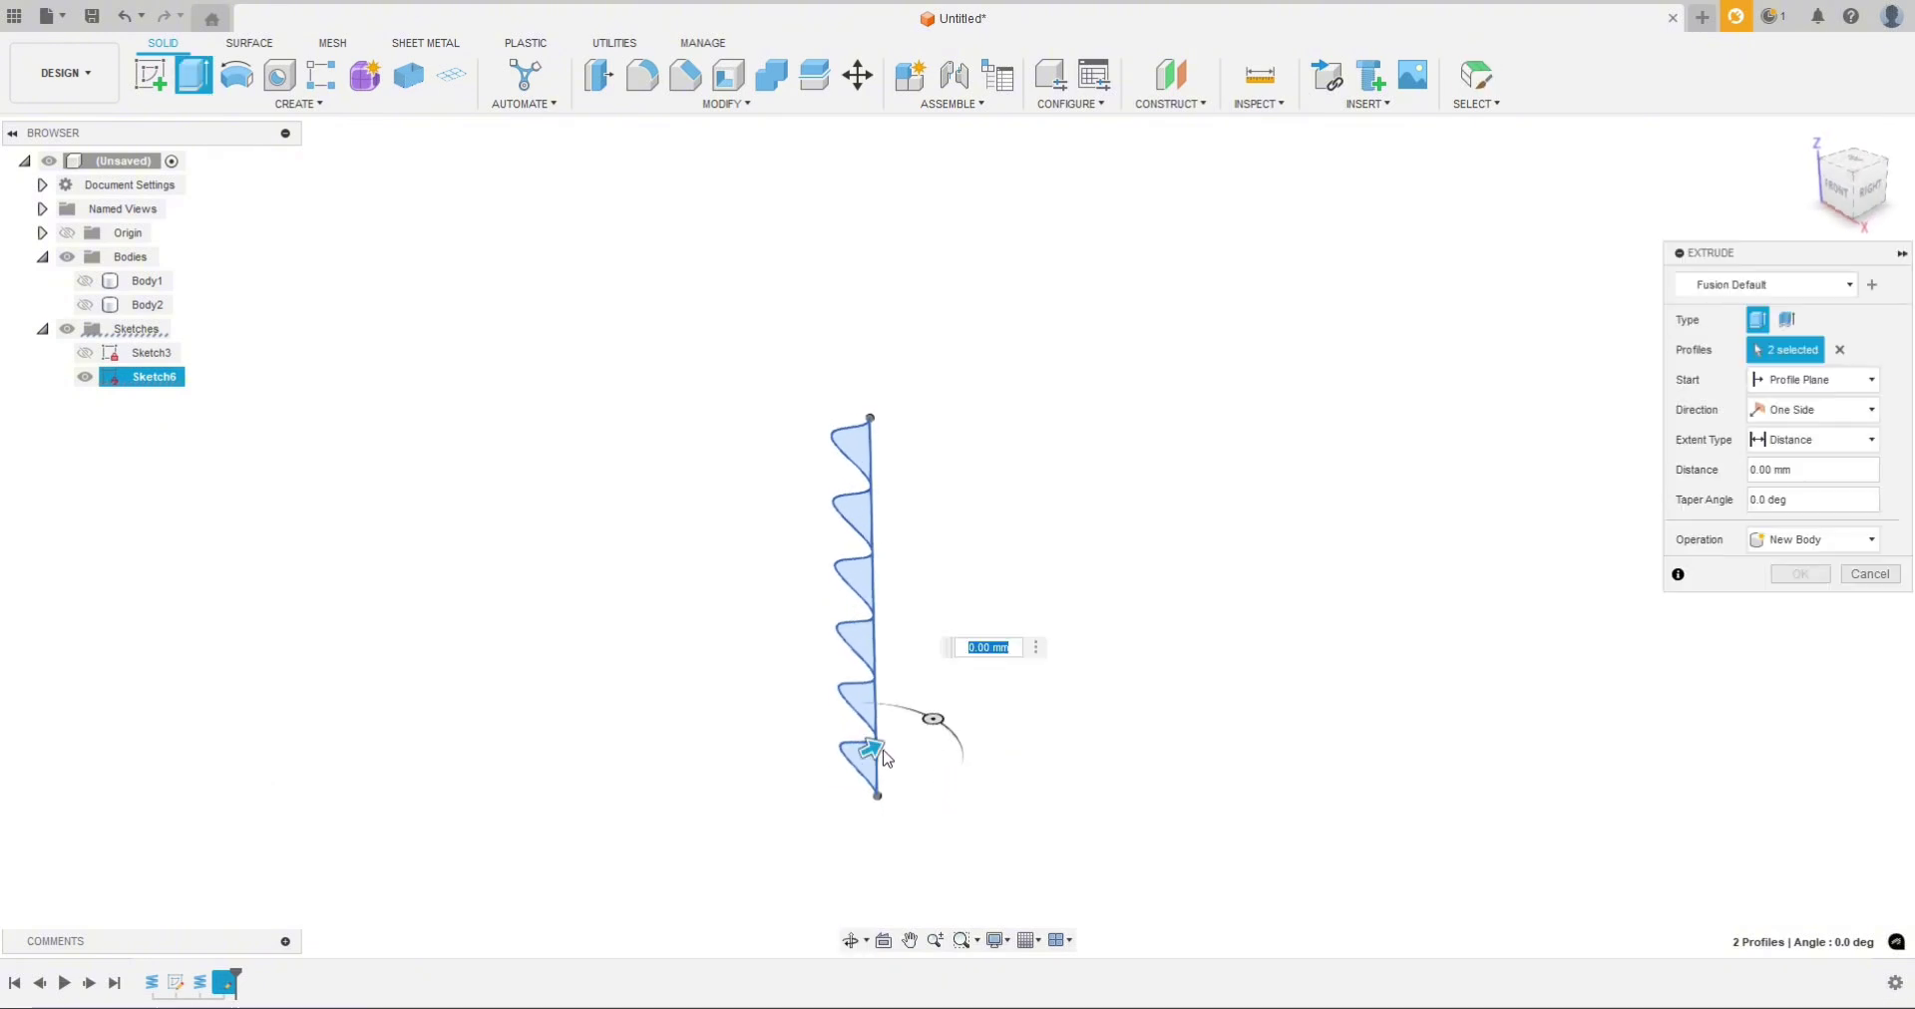
{"action": "left_click_drag", "start_coordinate": [885, 758], "coordinate": [1032, 681]}
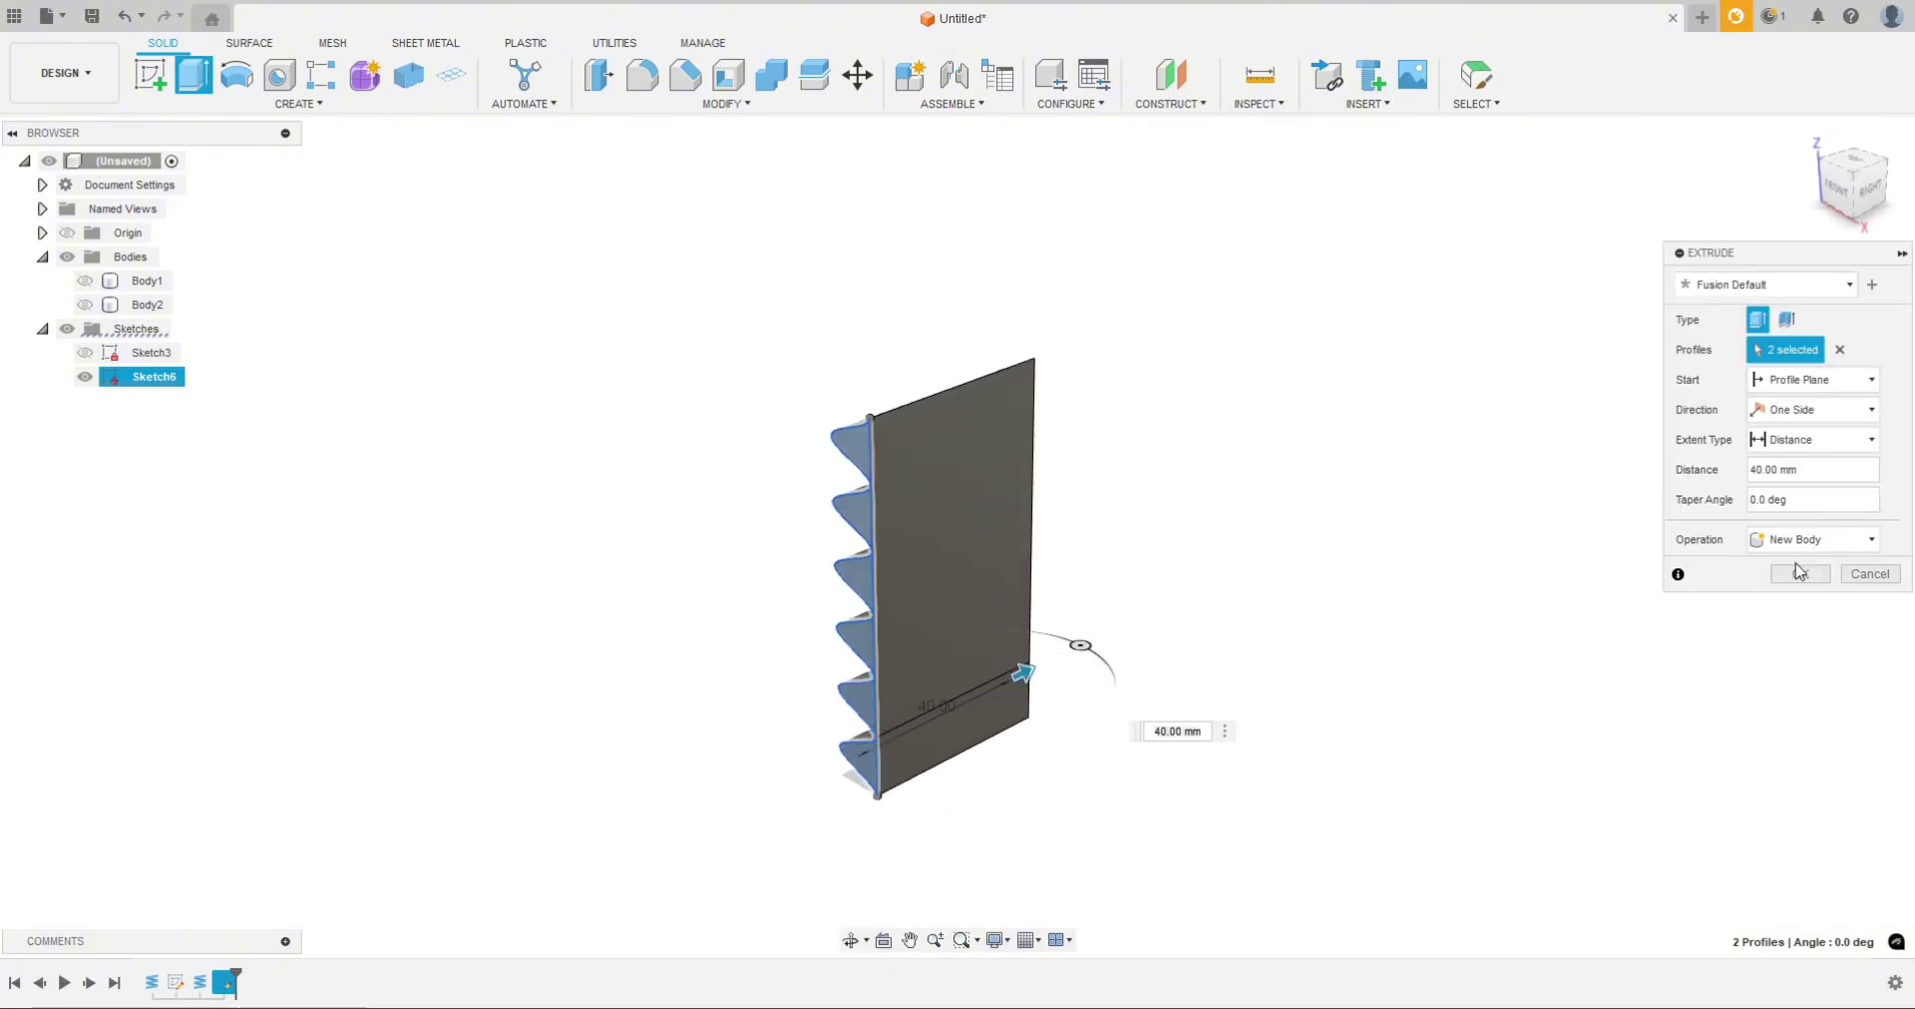
{"action": "left_click", "coordinate": [1795, 575]}
Step: Select Body3 and zoom and orbit around it to inspect the wavy ridges
{"action": "scroll", "coordinate": [810, 757], "scroll_direction": "up", "scroll_amount": 10}
{"action": "left_click", "coordinate": [997, 710]}
{"action": "scroll", "coordinate": [1097, 708], "scroll_direction": "up", "scroll_amount": 10}
{"action": "scroll", "coordinate": [1055, 682], "scroll_direction": "down", "scroll_amount": 5}
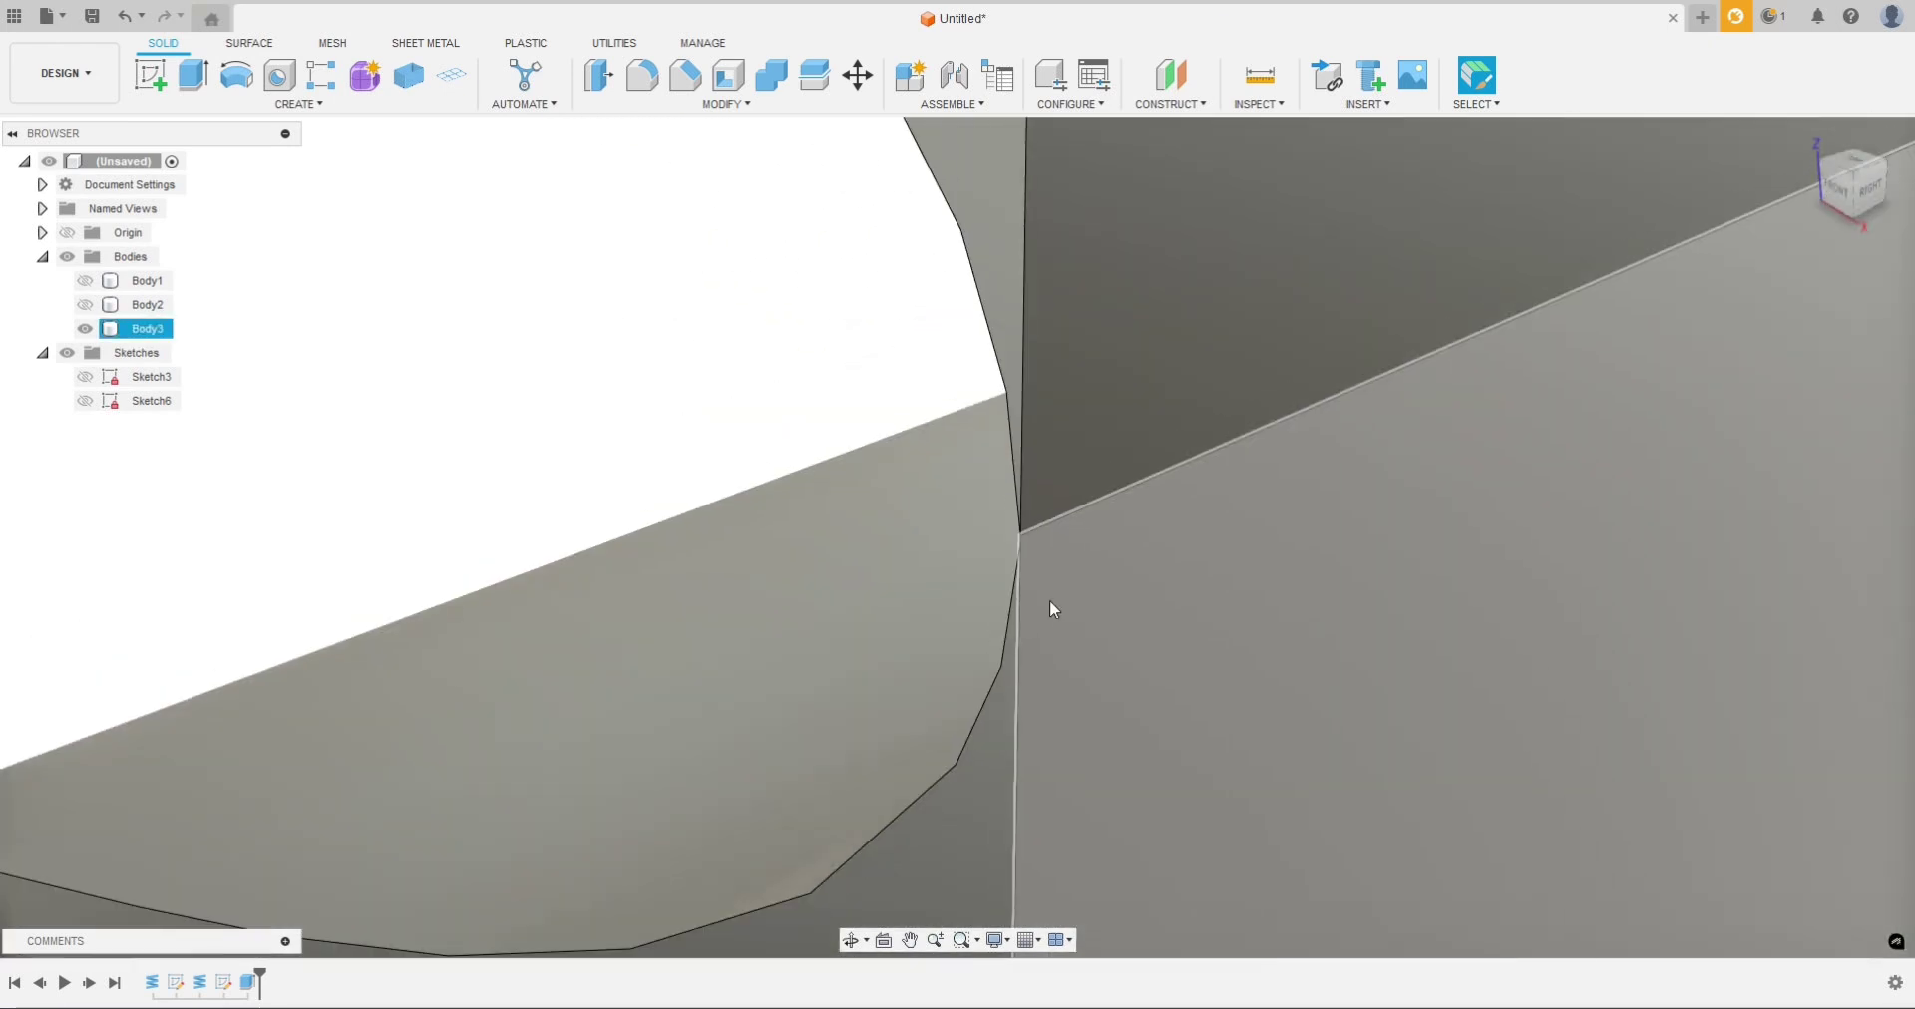
{"action": "middle_click_drag", "start_coordinate": [1051, 602], "coordinate": [591, 518], "text": "shift"}
{"action": "scroll", "coordinate": [1057, 583], "scroll_direction": "up", "scroll_amount": 3}
{"action": "scroll", "coordinate": [1061, 582], "scroll_direction": "down", "scroll_amount": 10}
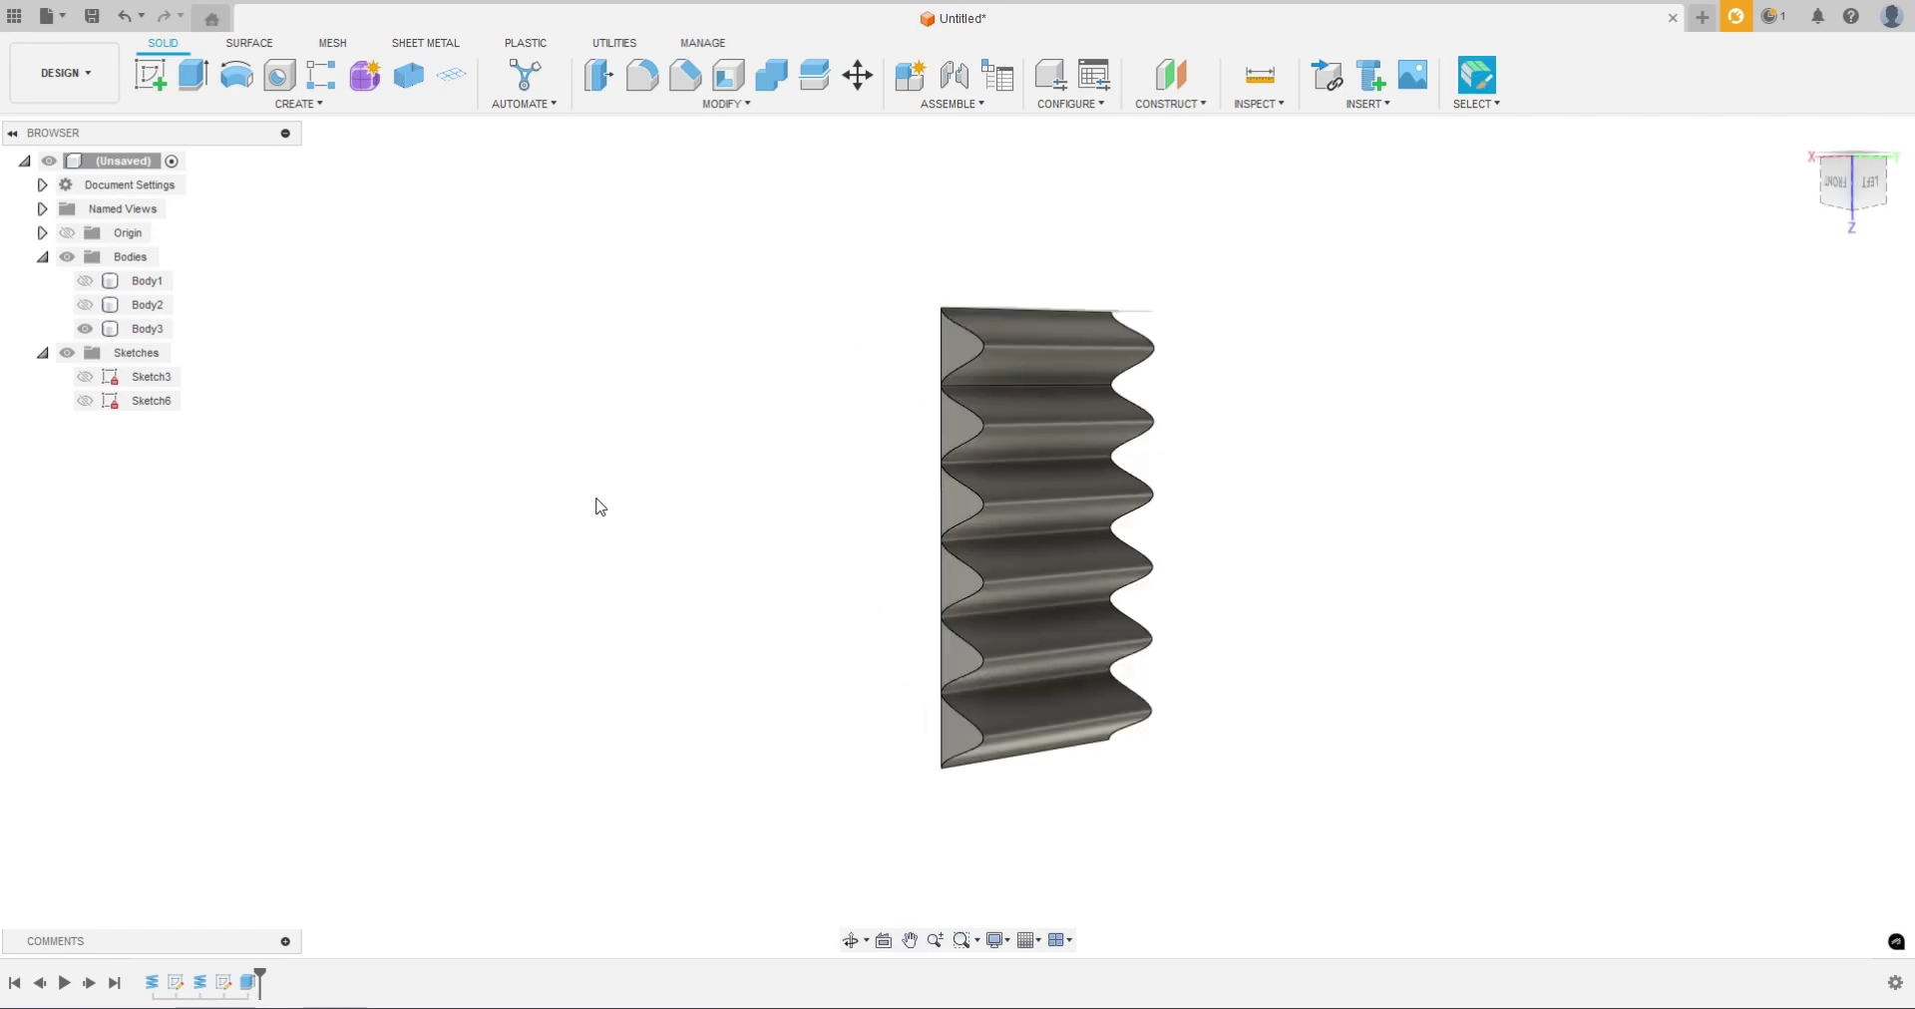